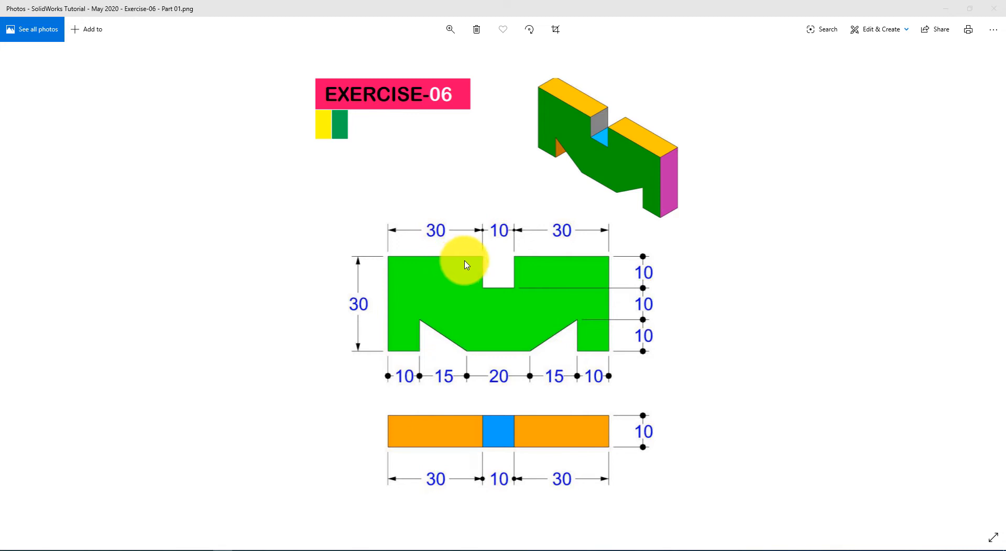
- Switch to SOLIDWORKS, create a new part and set its background scene to Plain White
click(381, 549)
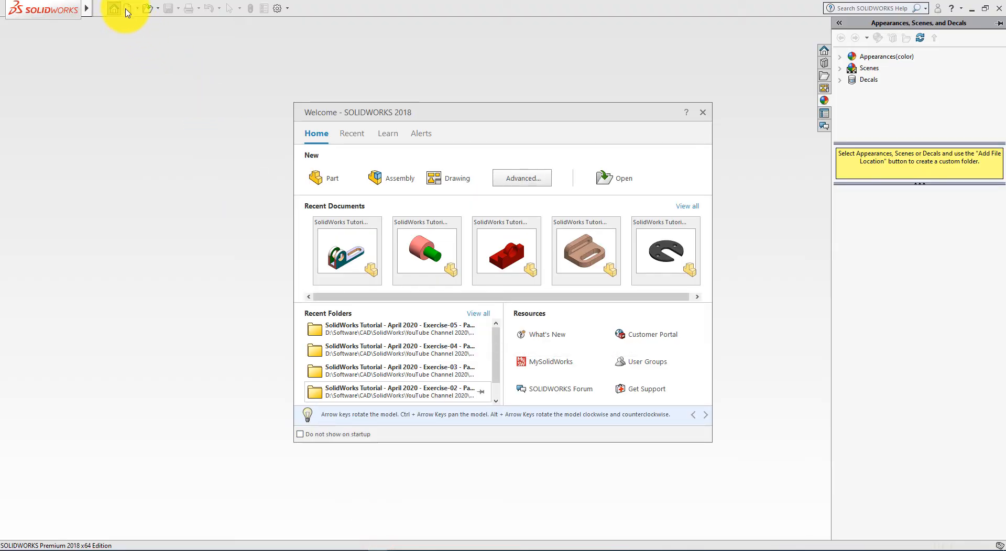
click(323, 179)
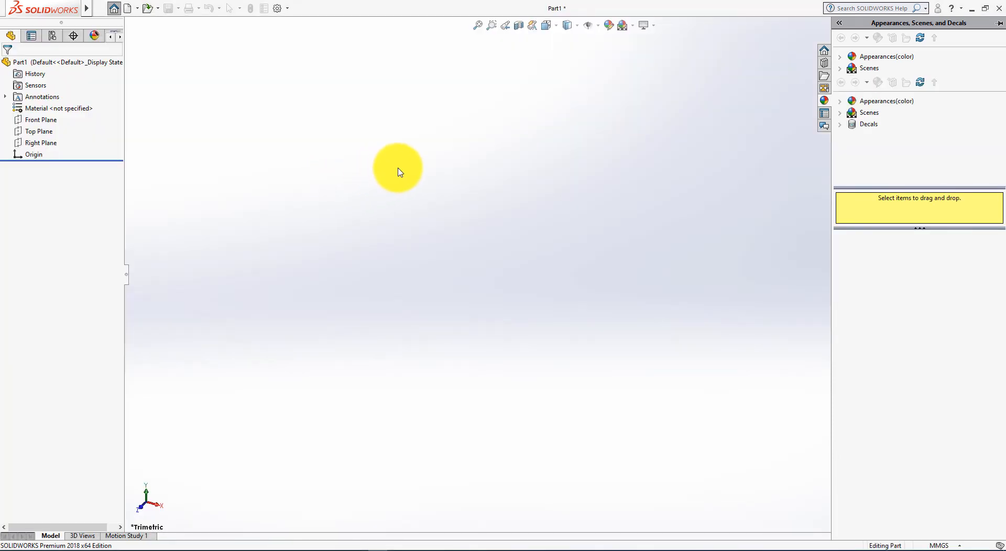
click(632, 82)
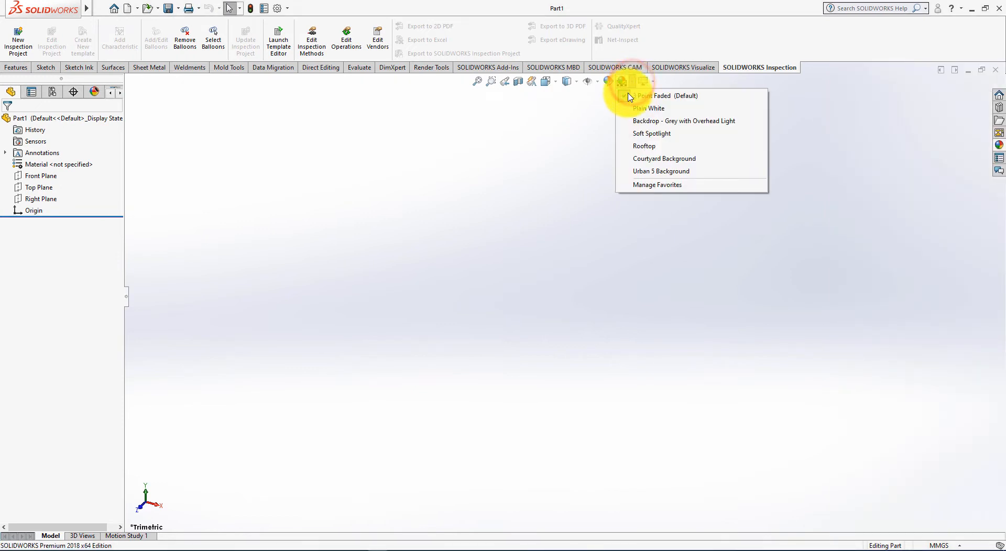
click(622, 81)
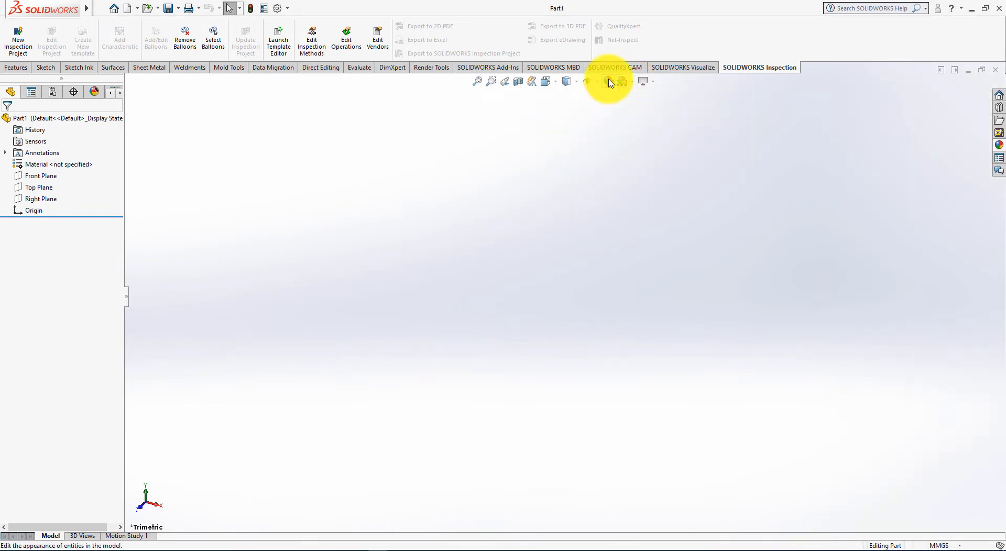
click(631, 82)
click(645, 110)
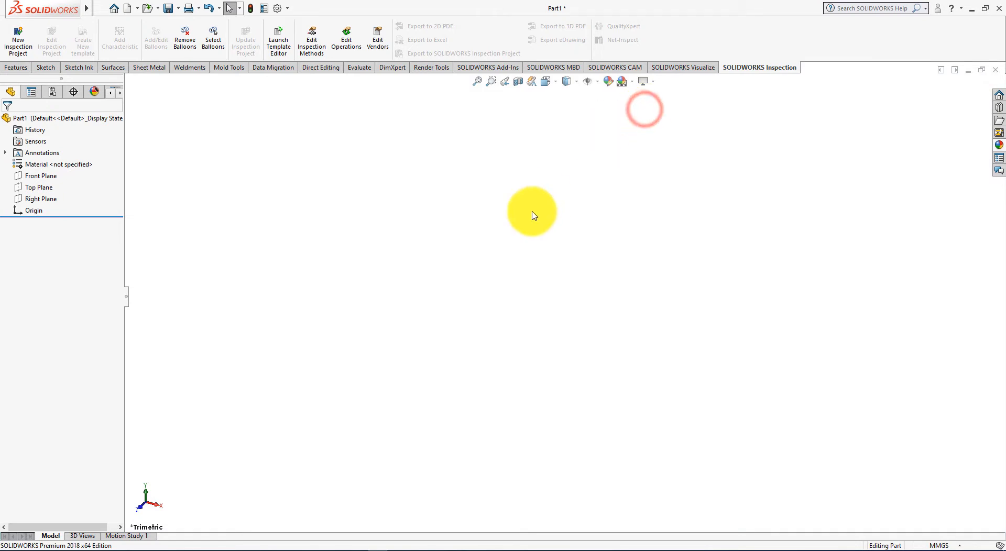
- Assign the Alloy Steel material from the Steel category to the part
right_click(60, 164)
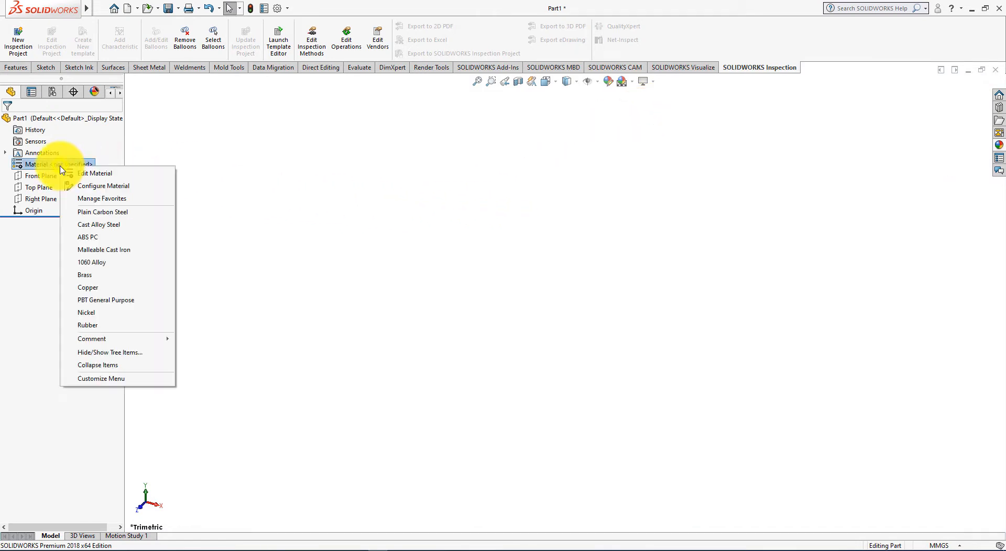
click(87, 173)
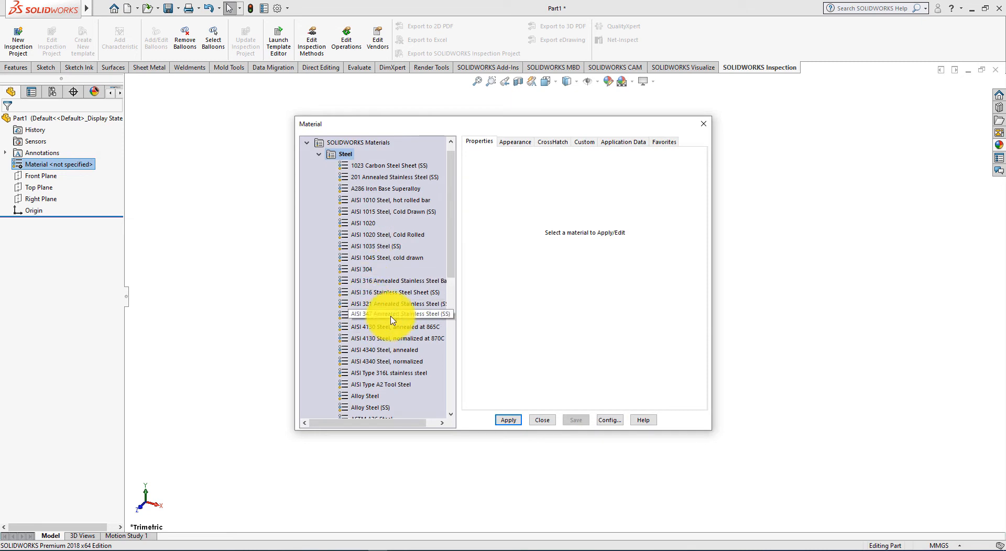
click(369, 398)
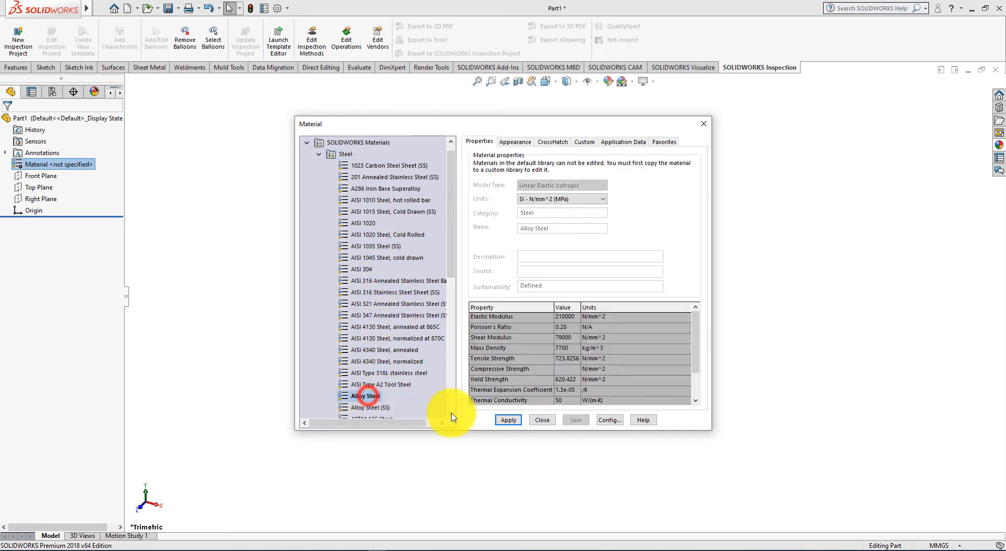
click(507, 419)
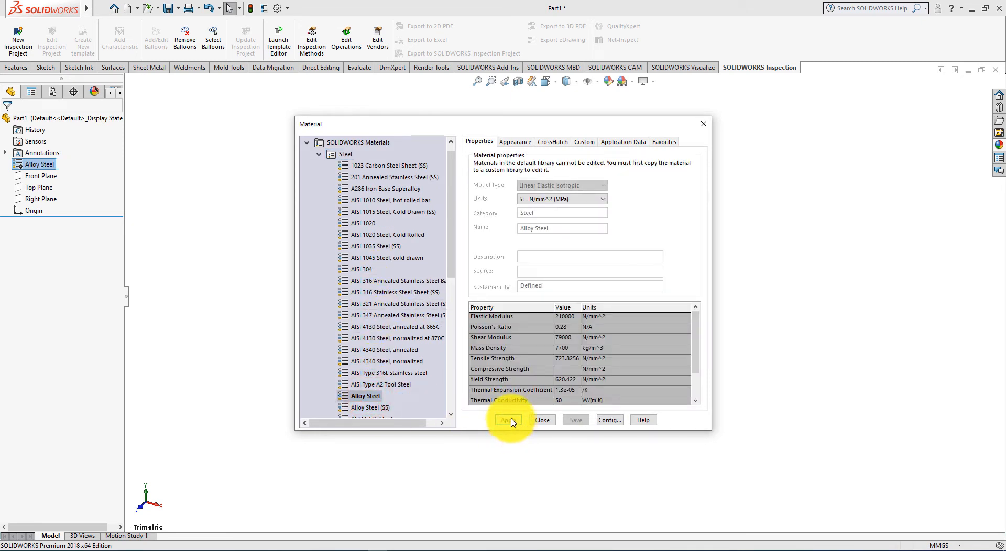
click(544, 421)
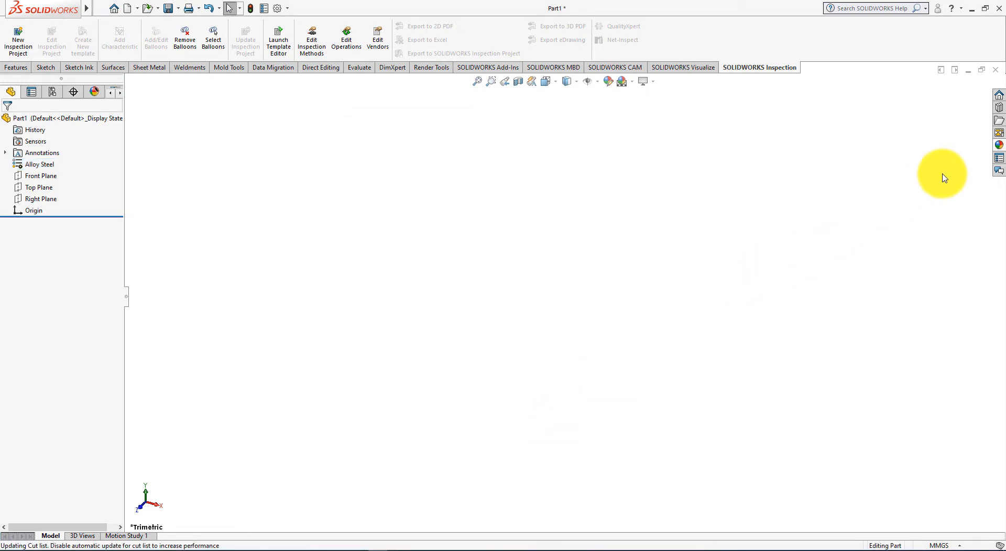
- Apply the brushed steel appearance from the Metal, Steel library to the part
click(1000, 144)
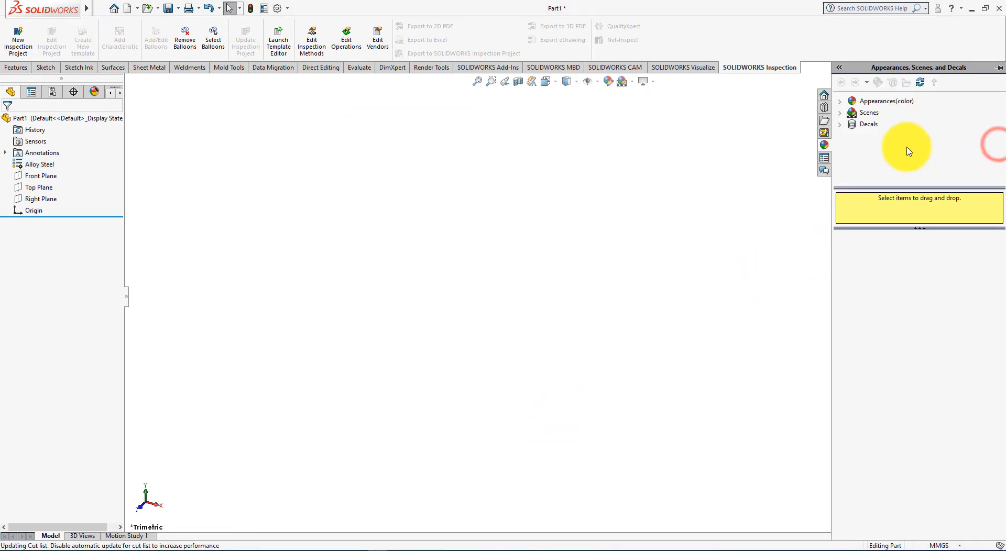
click(841, 102)
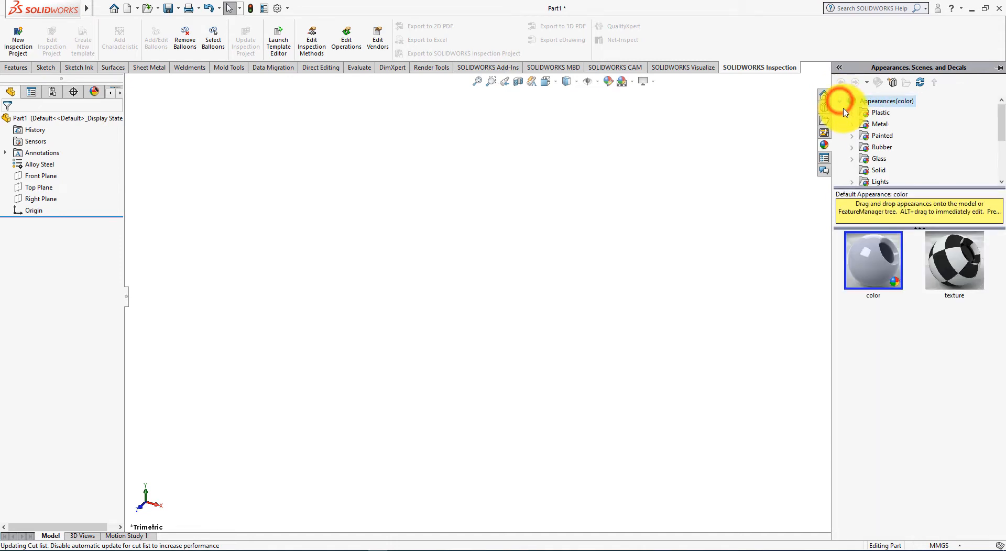
click(852, 124)
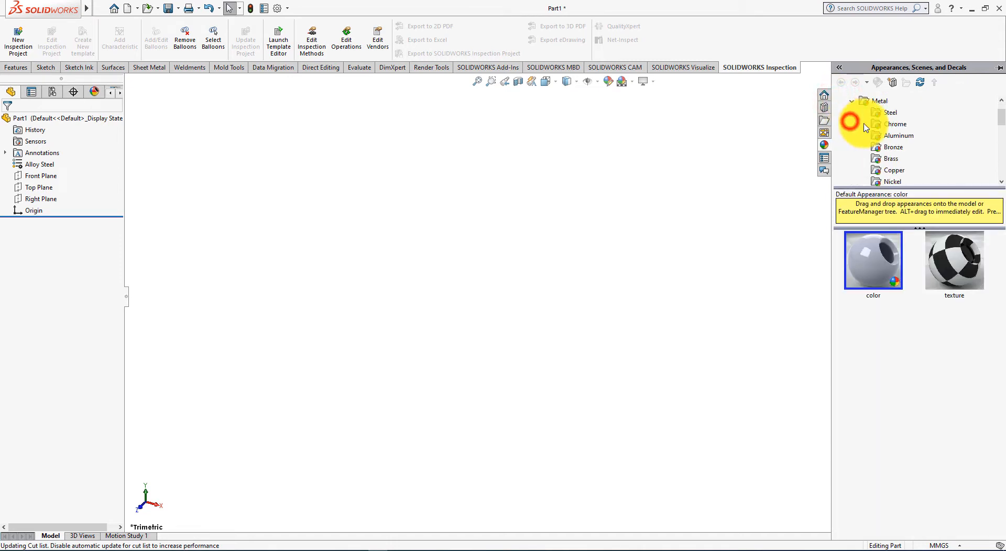
click(898, 114)
scroll(939, 419, down, 3)
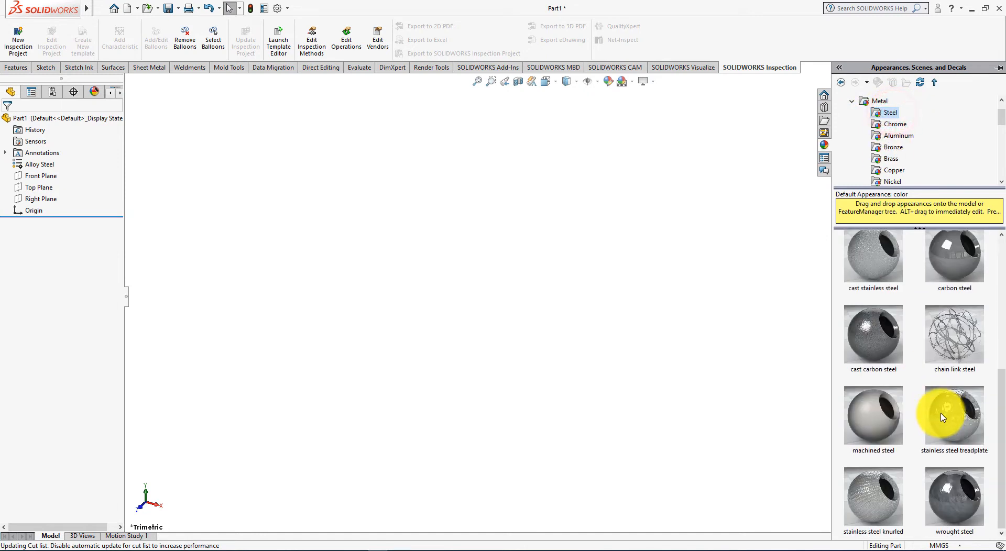
mouse_move(942, 417)
scroll(960, 407, up, 3)
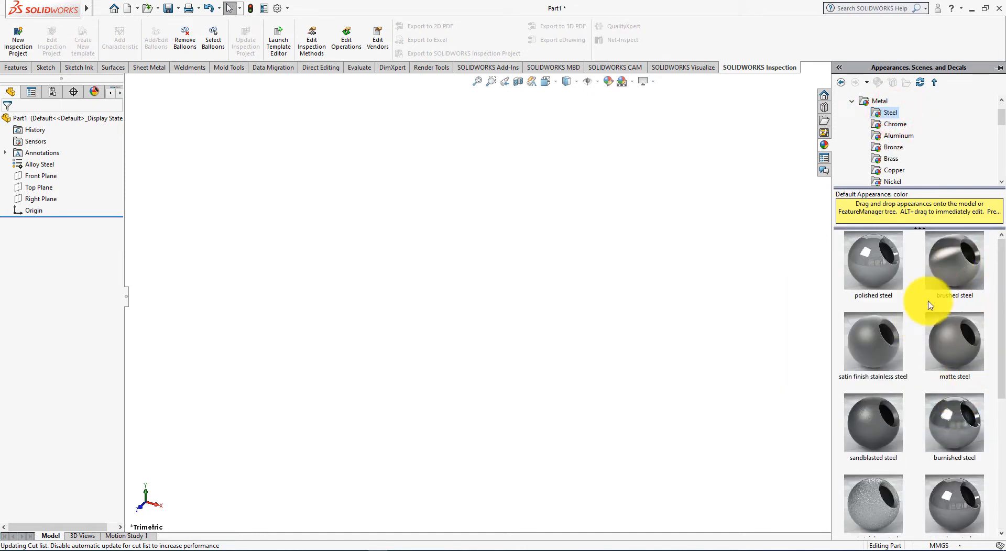
drag(946, 249, 589, 277)
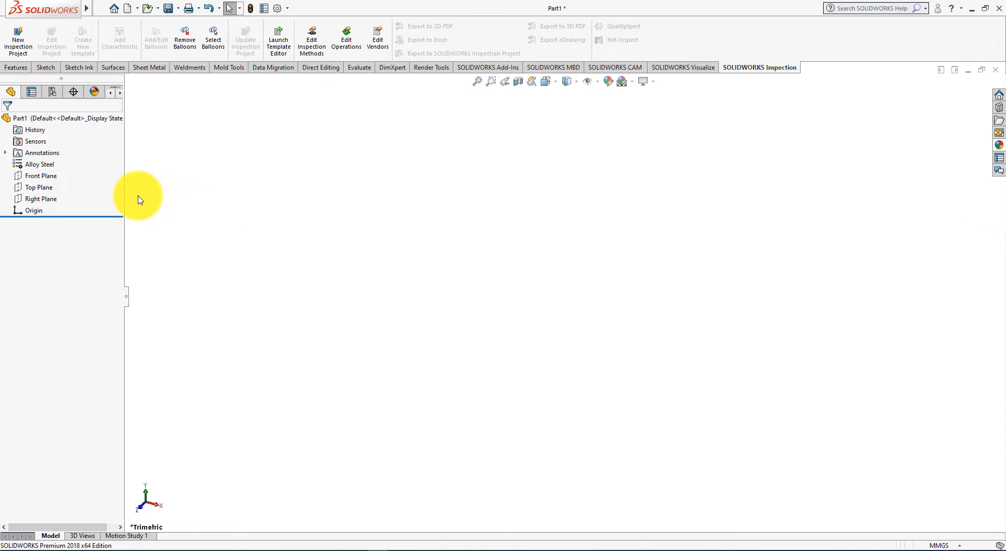
- Start a sketch on the Front Plane and check the part's front view in the exercise drawing
click(42, 179)
click(53, 161)
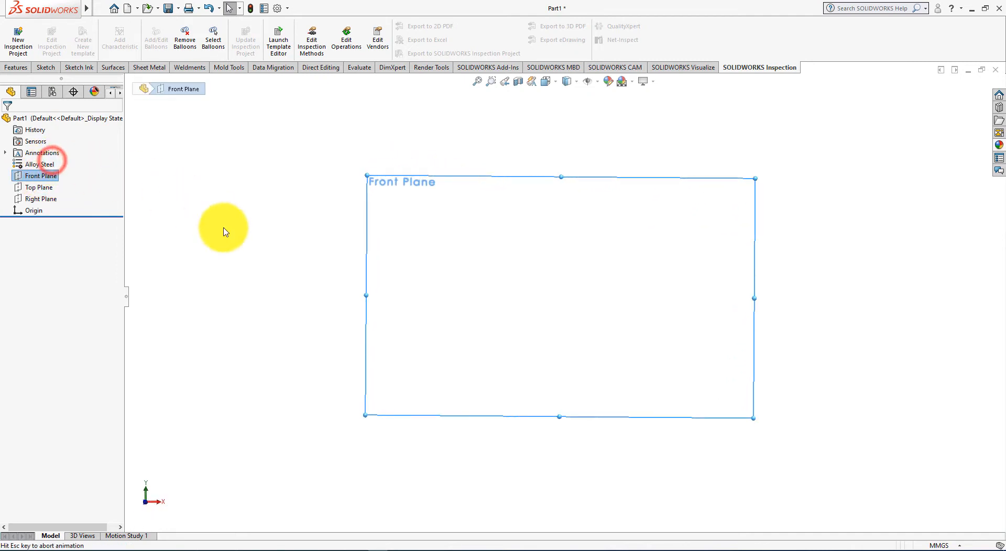
click(363, 550)
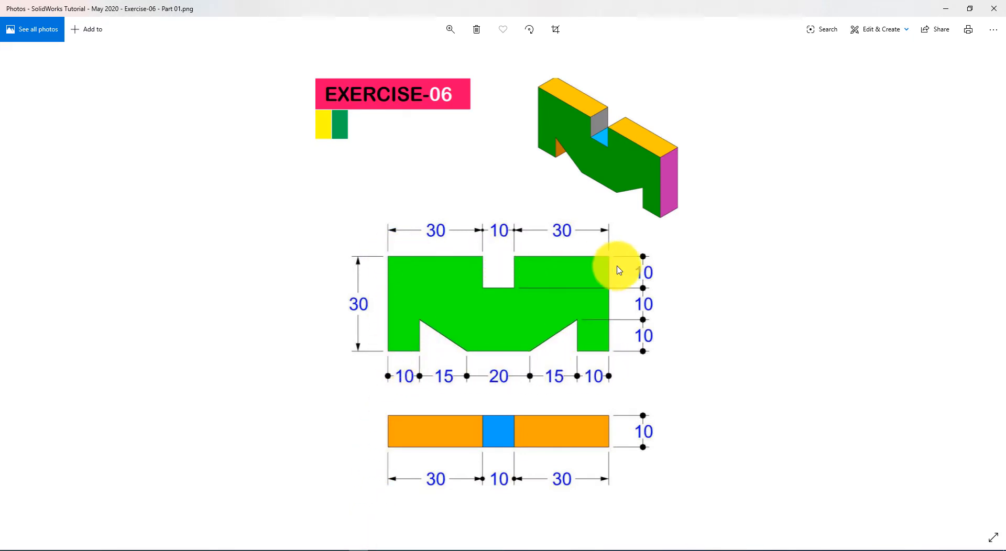
key(alt+Tab)
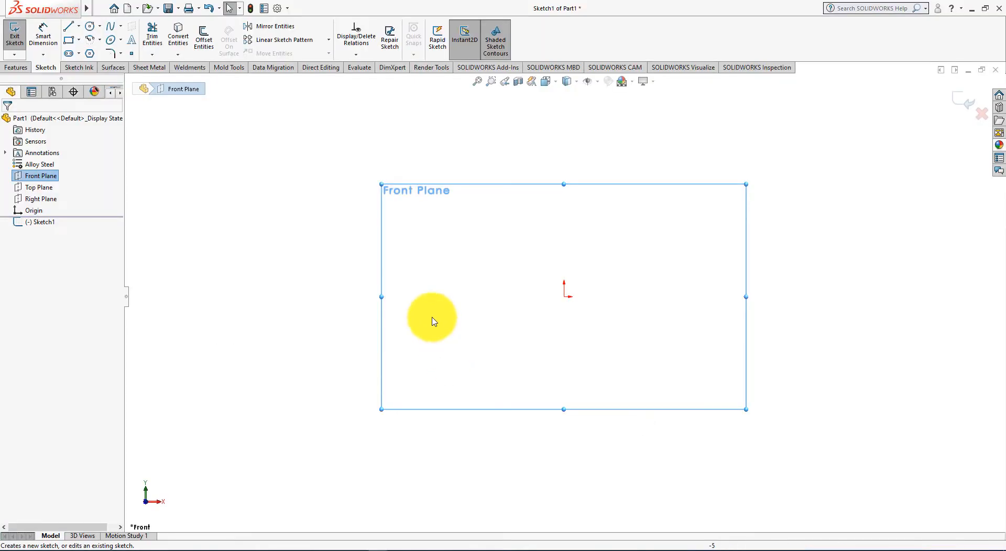
- Sketch a corner rectangle from the origin, about 118 mm wide and 62 mm high
click(68, 41)
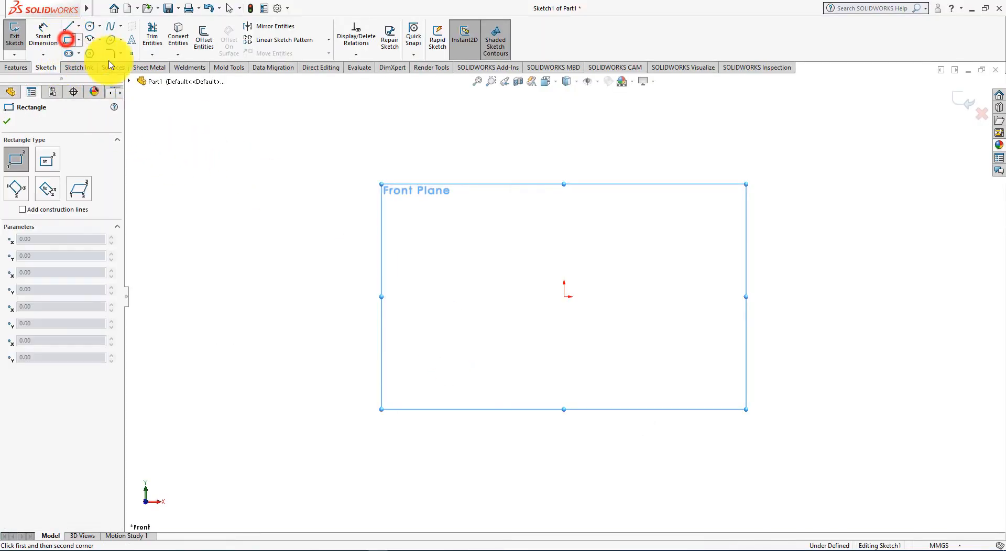
click(565, 298)
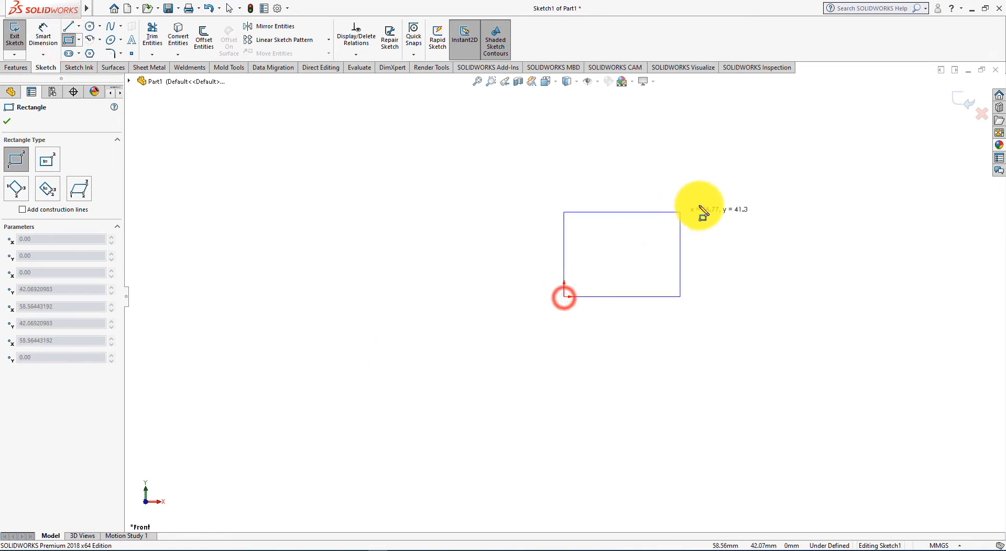
click(807, 170)
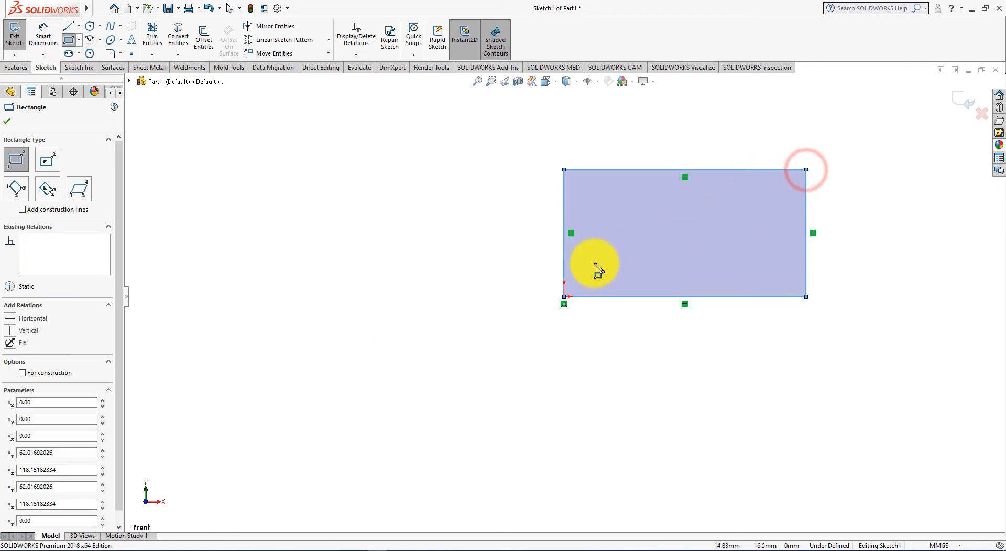
click(7, 123)
- Dimension the rectangle's vertical side at 30 mm, following the overall height in the exercise drawing
click(43, 33)
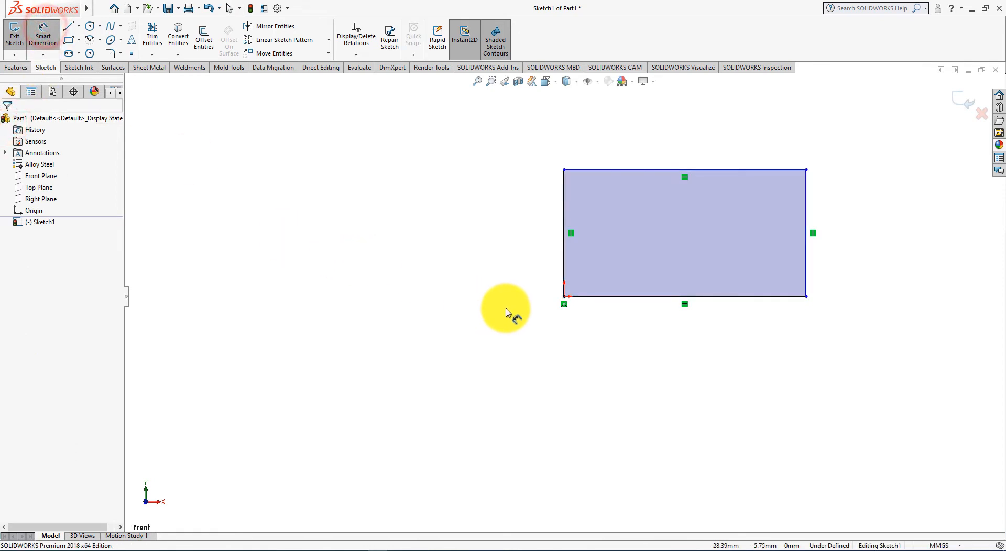
click(565, 268)
click(525, 234)
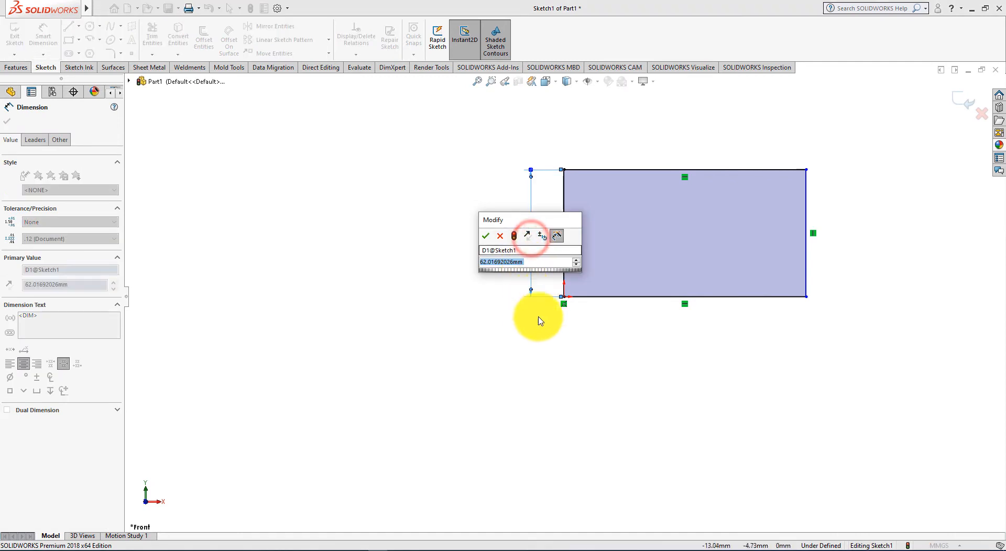
key(alt+Tab)
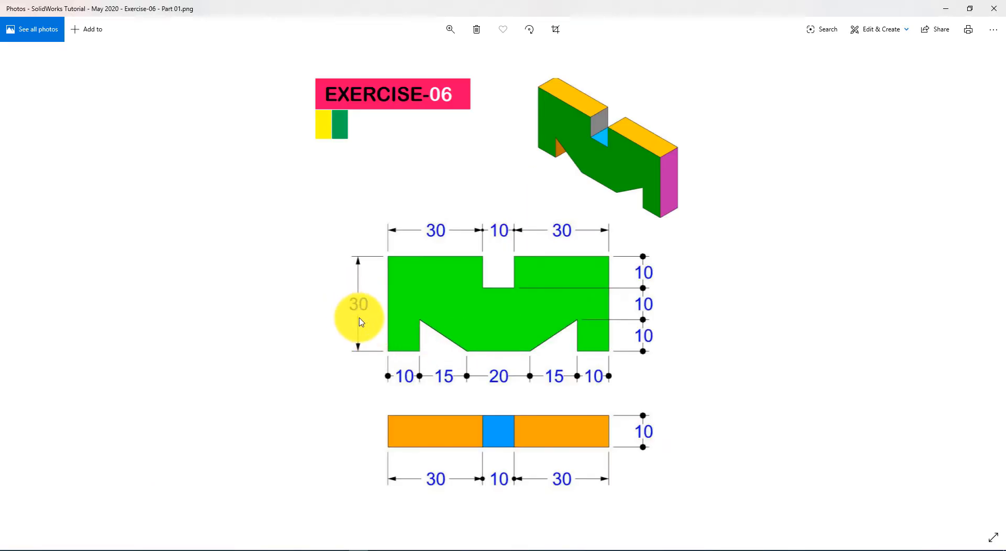
key(alt+Tab)
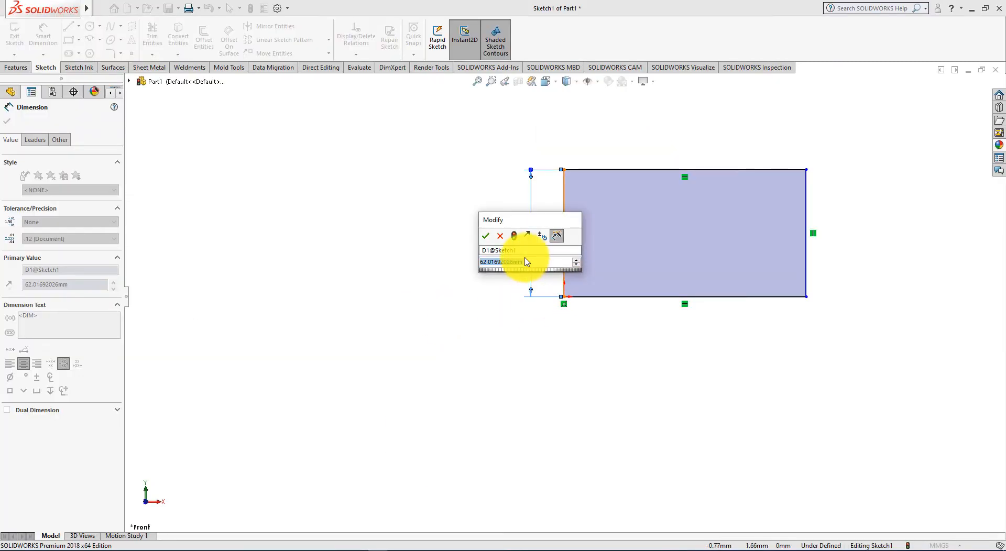
key(Return)
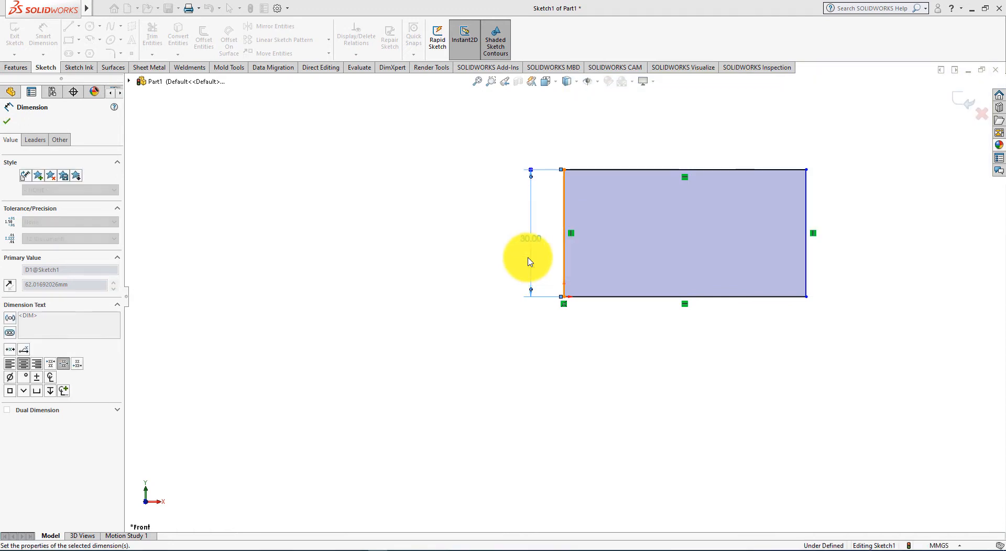
- Dimension the rectangle's upper edge as 30+10+30, for a total width of 70 mm, following the exercise drawing
key(alt+Tab)
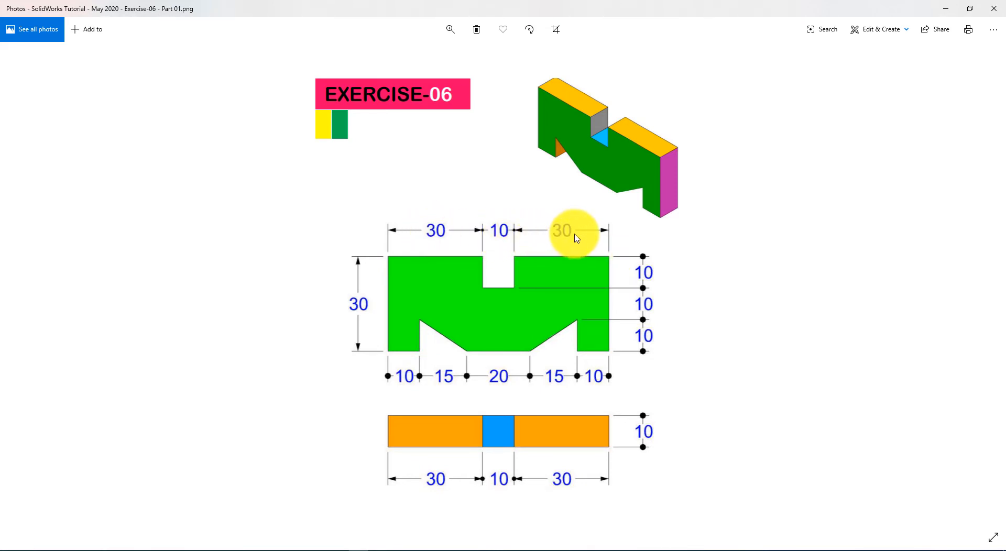
key(alt+Tab)
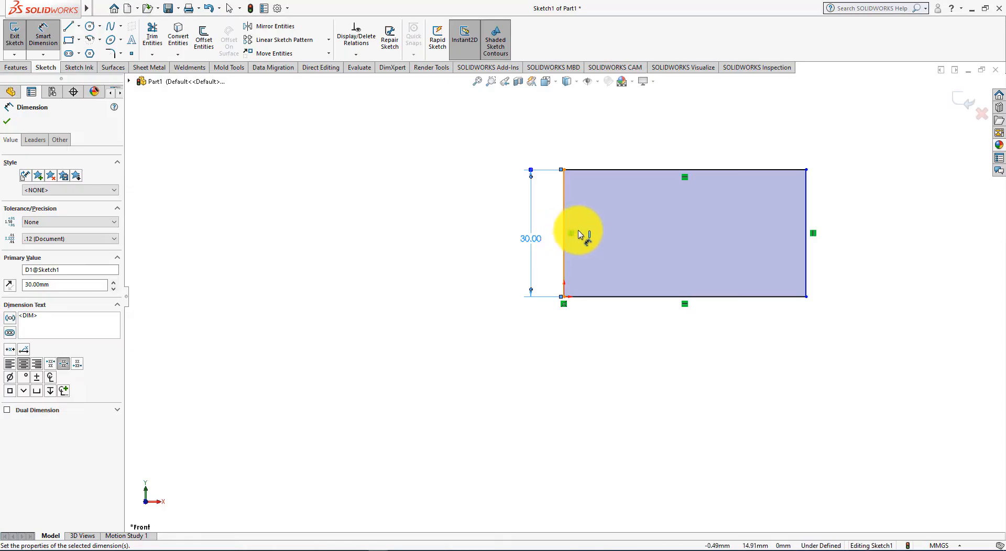
click(622, 171)
click(649, 140)
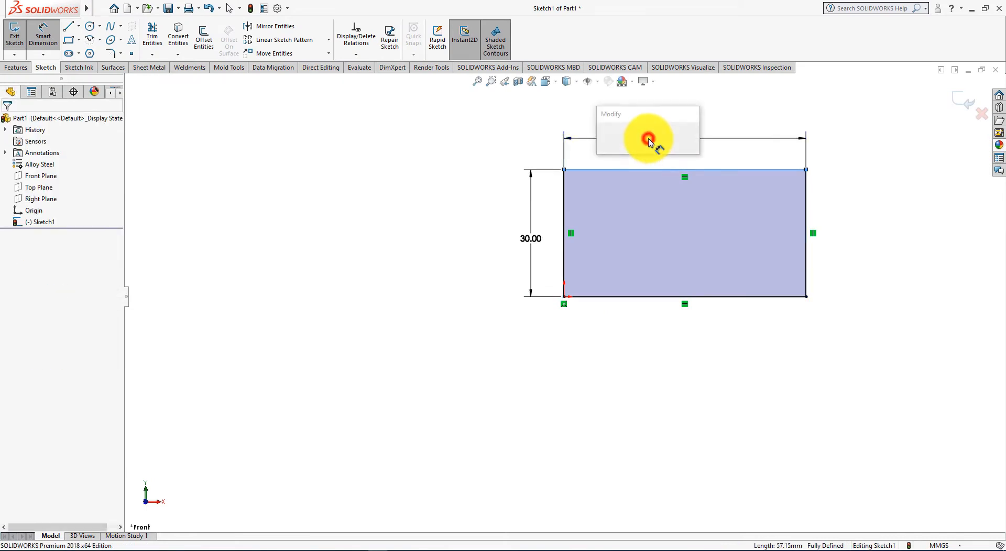
text(30+)
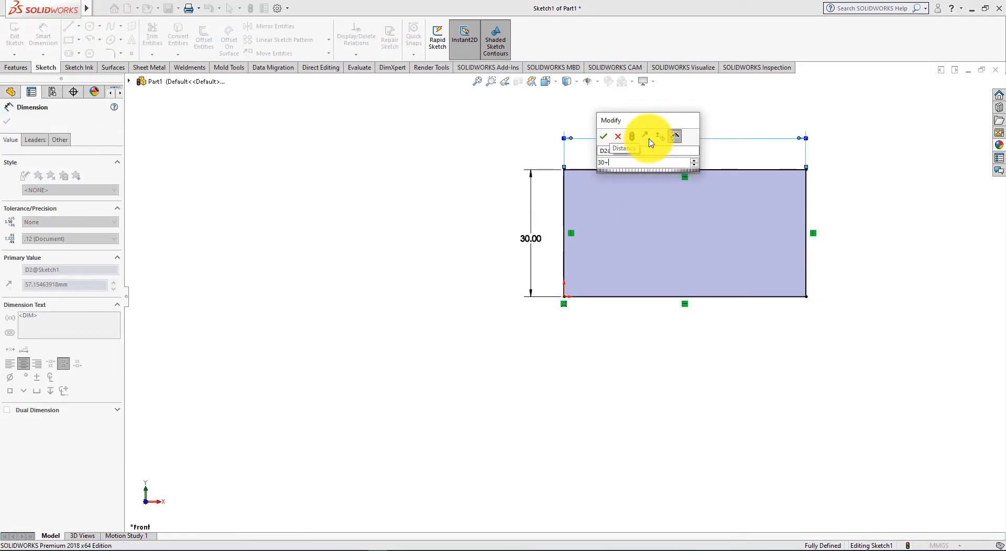
text(10+30)
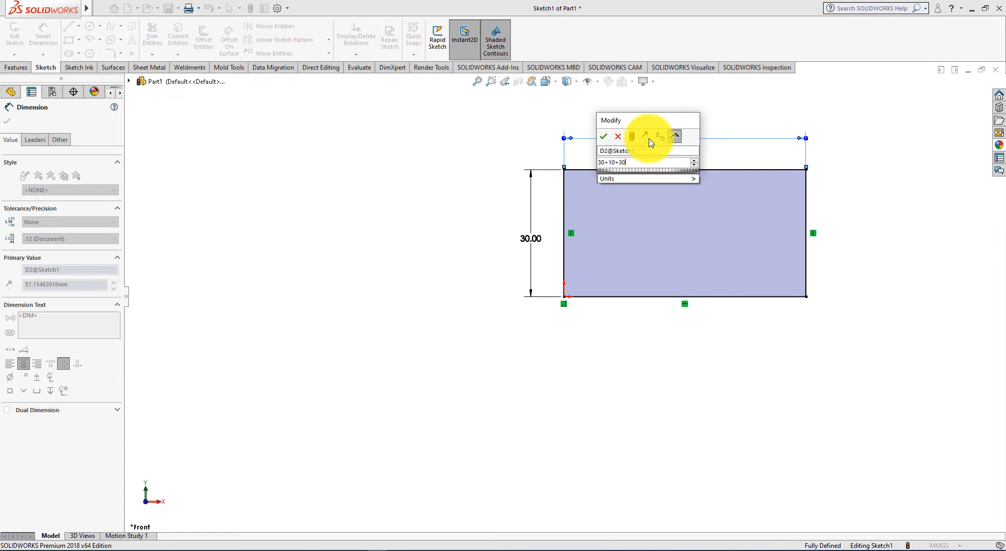
key(Return)
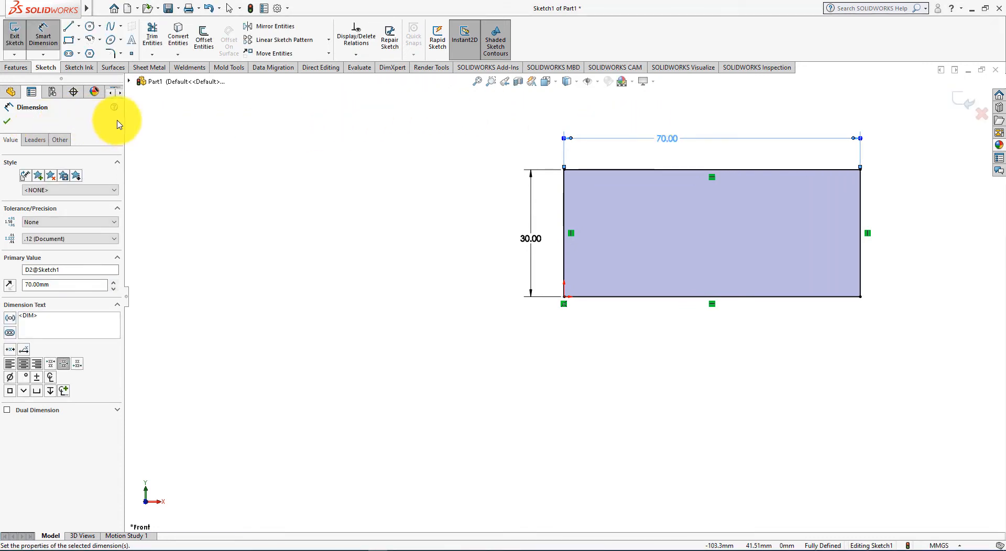
click(9, 123)
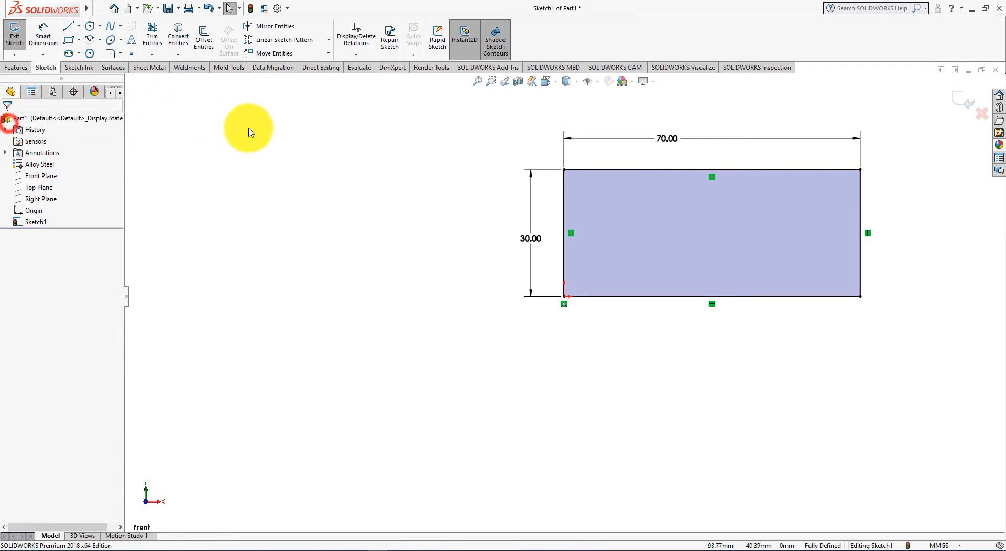
- Following the exercise drawing, sketch a corner rectangle about 10.5 mm wide and 10.6 mm deep, hanging from the base rectangle's upper edge
key(alt+Tab)
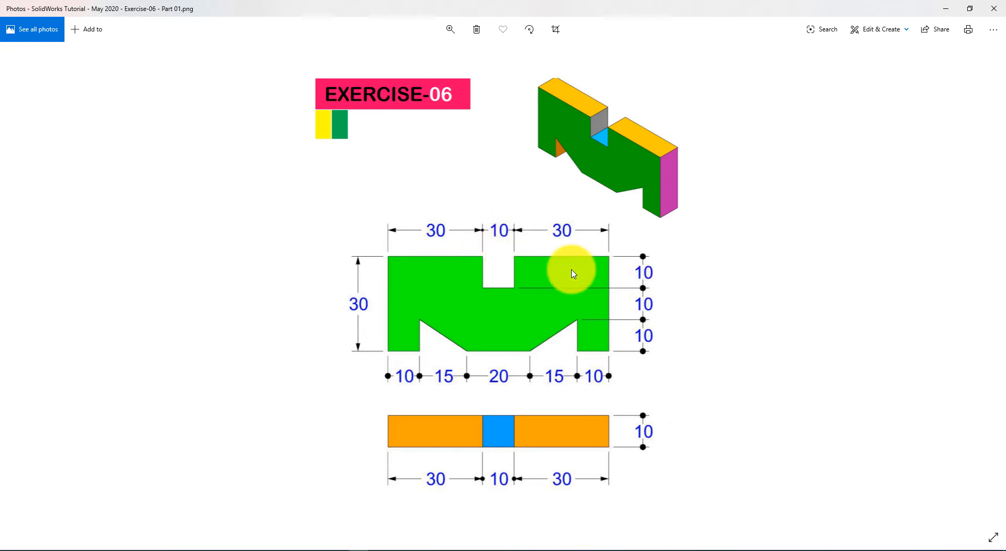
key(alt+Tab)
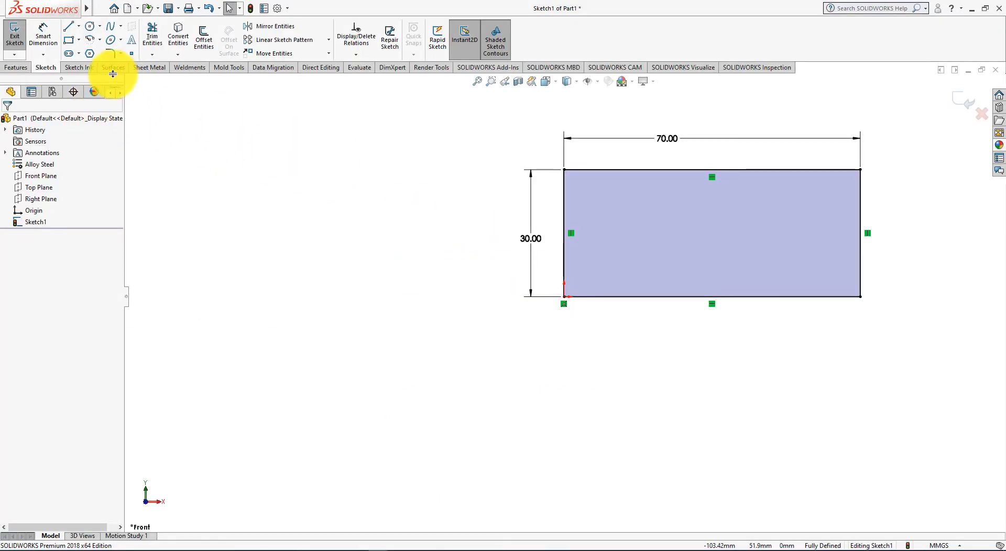
click(67, 39)
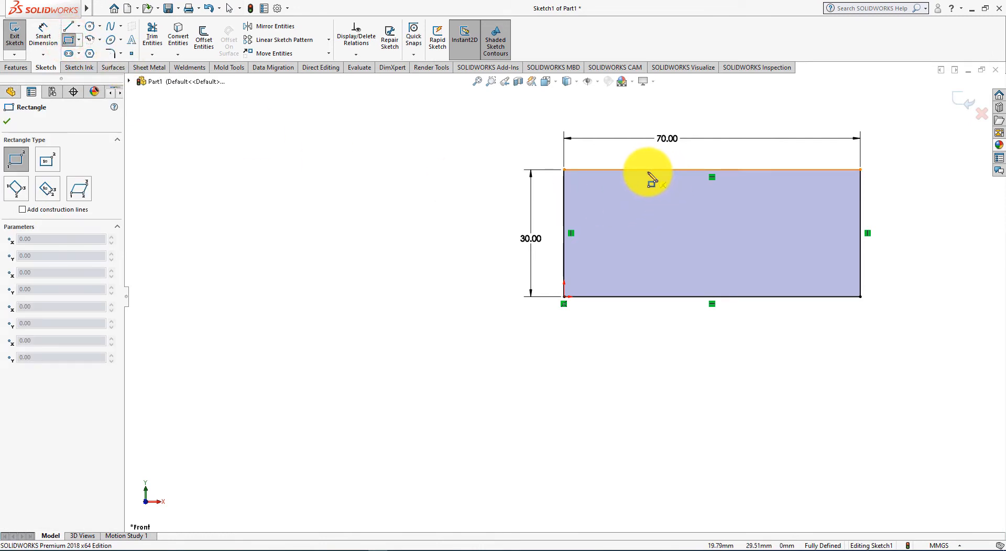
click(648, 171)
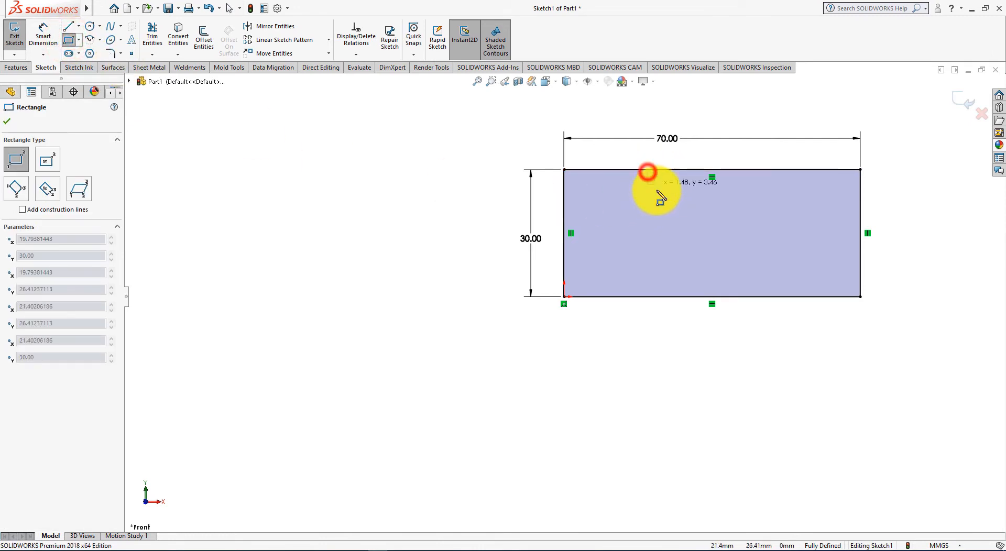
click(693, 215)
- Dimension the small notch rectangle 10 mm wide and 10 mm deep
click(42, 31)
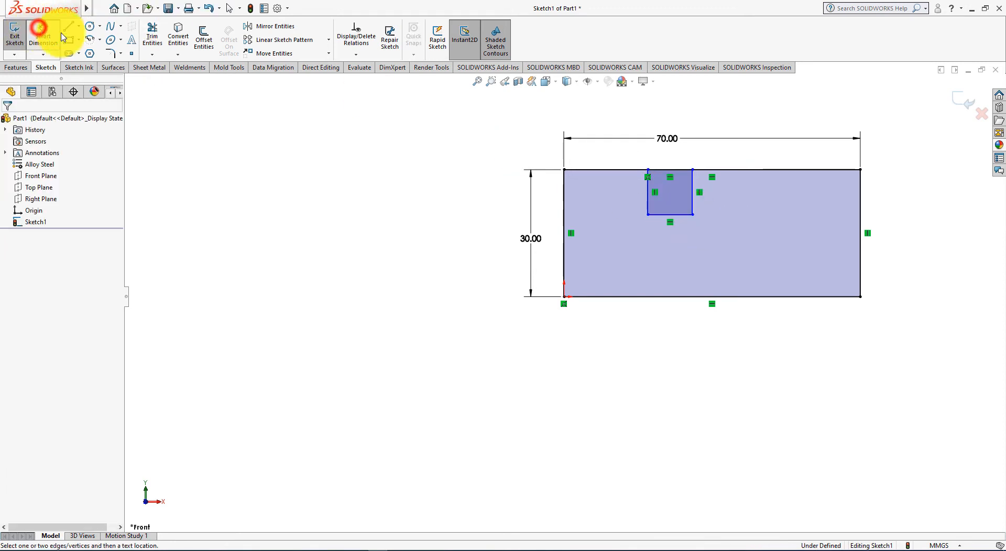
click(659, 215)
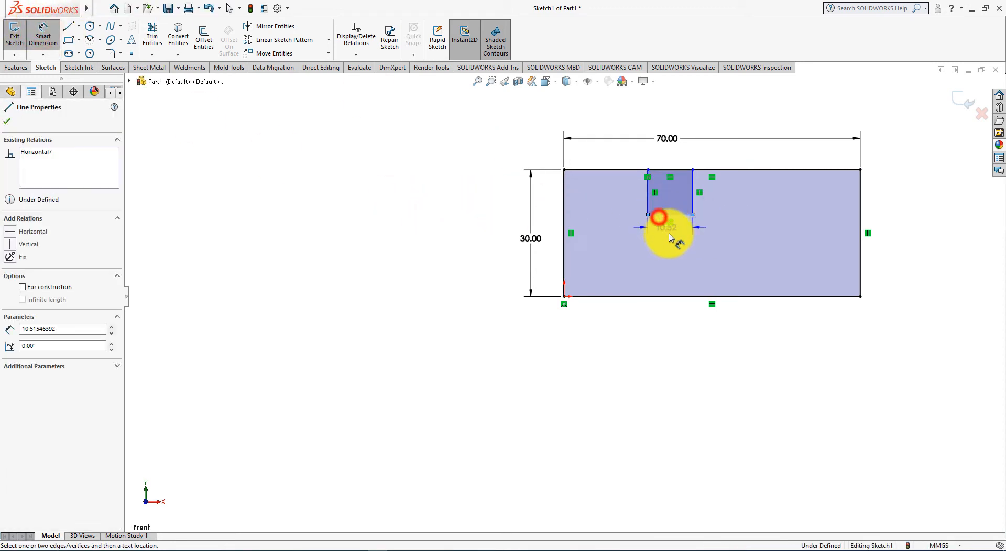
click(669, 246)
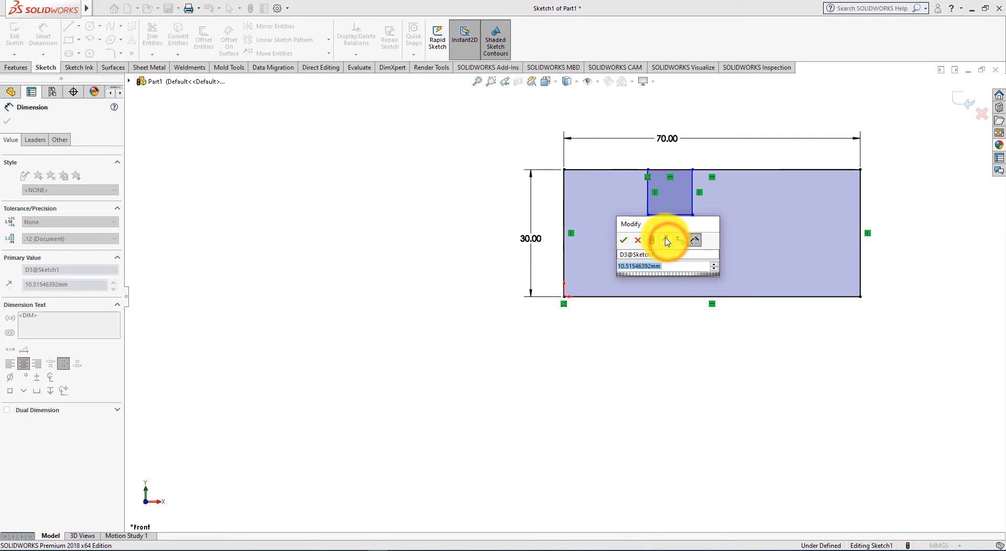
text(10)
key(Return)
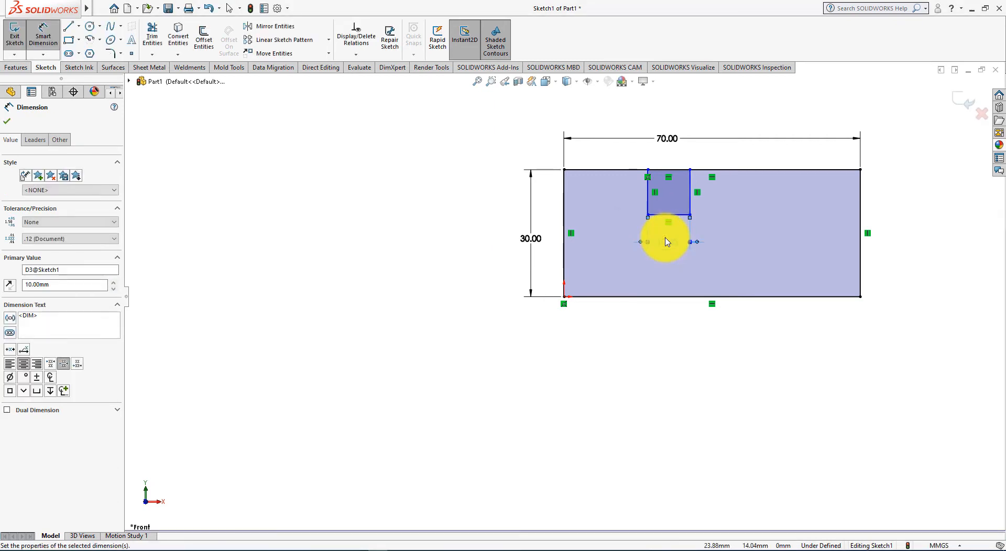
click(647, 204)
click(619, 204)
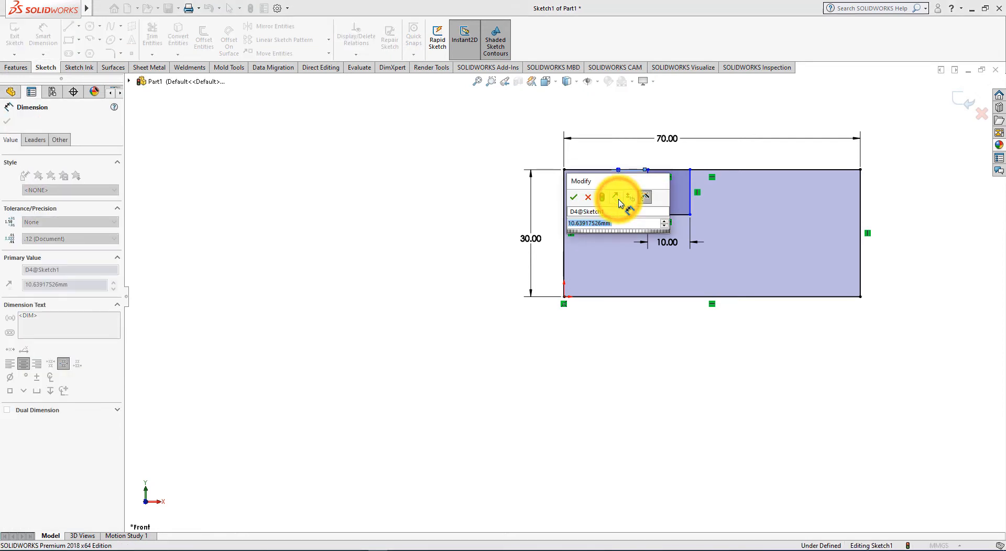
text(10)
key(Return)
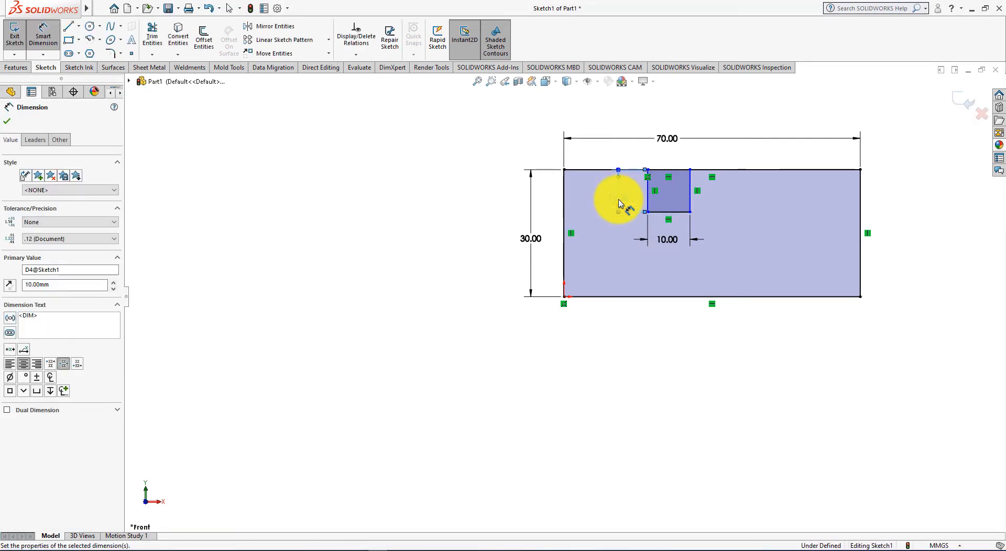
- Dimension the distance from the base rectangle's left side to the notch's left side at 30 mm, following the exercise drawing
key(alt+Tab)
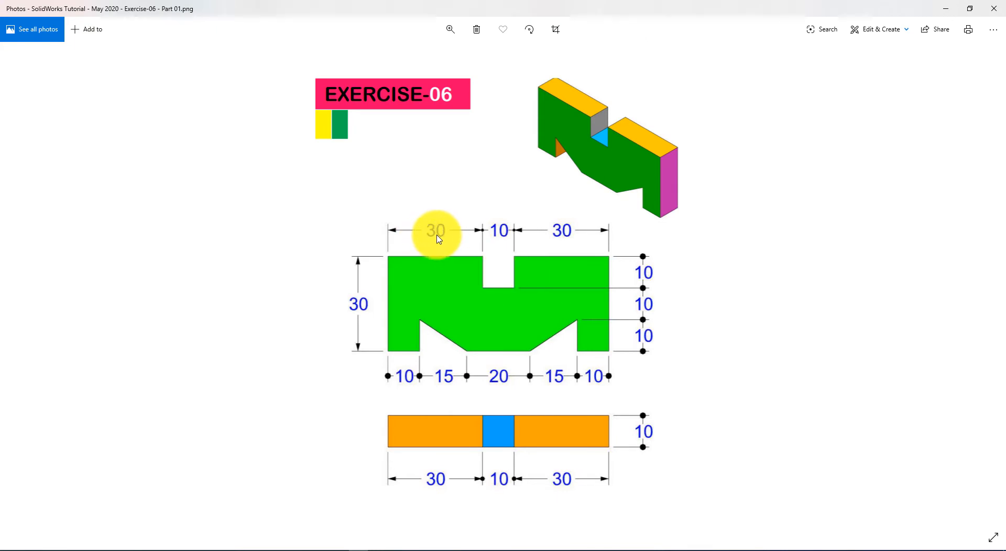
key(alt+Tab)
click(566, 211)
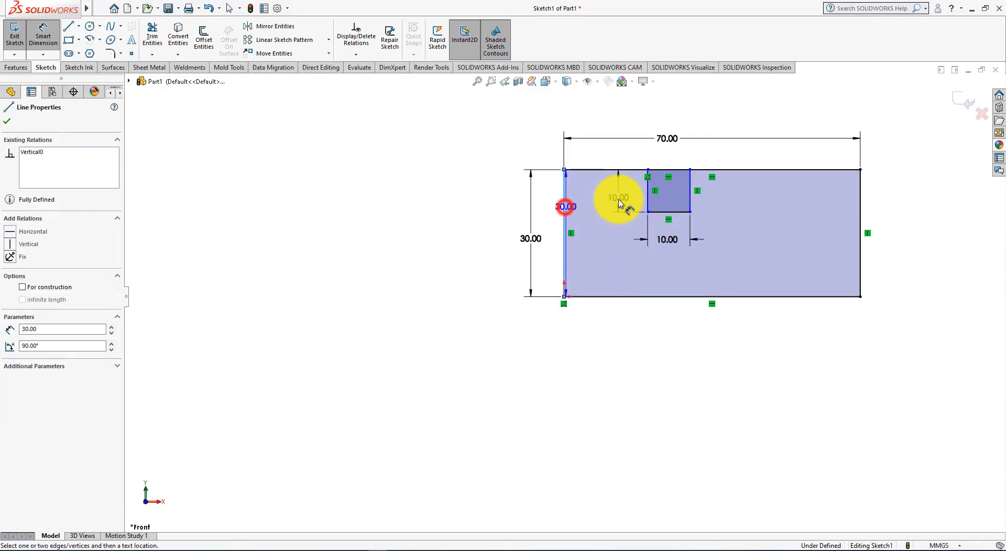
click(648, 203)
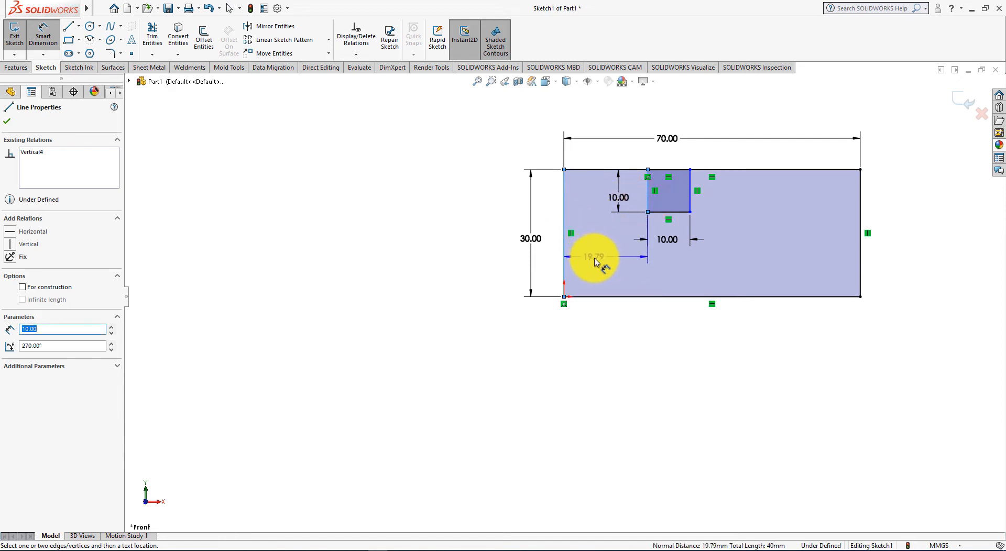
click(599, 253)
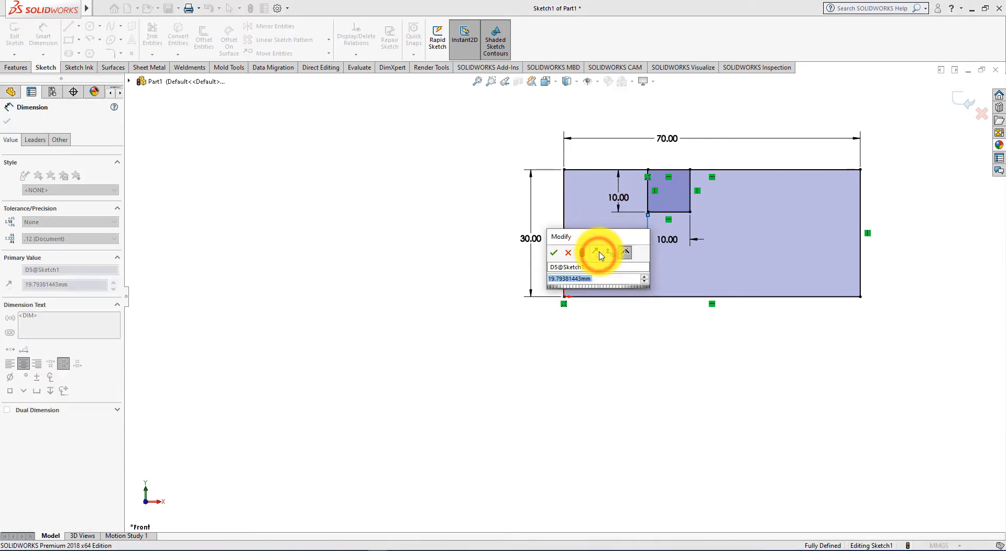
text(30)
key(Return)
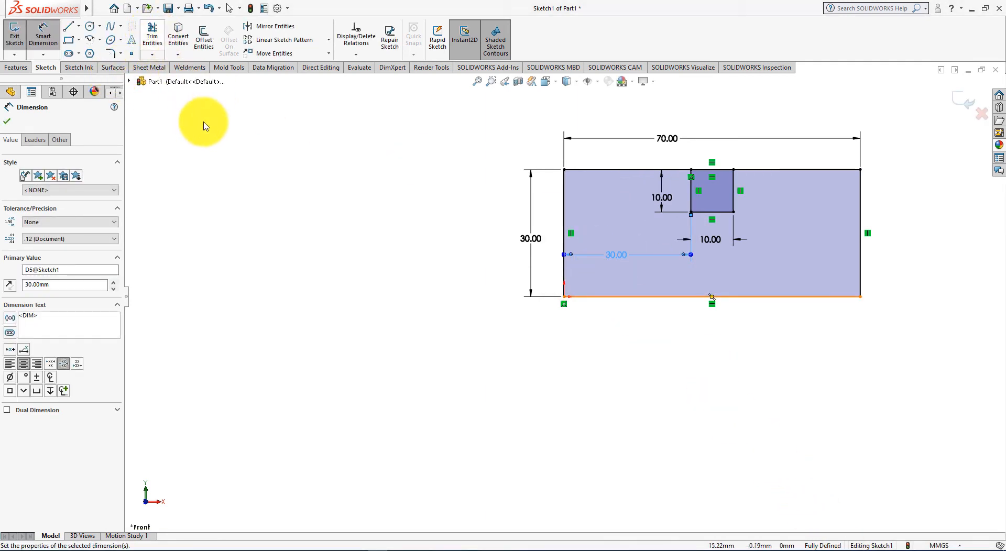
- Trim away the upper edge segment spanning the notch with Power trim, so the notch opens upward
click(152, 34)
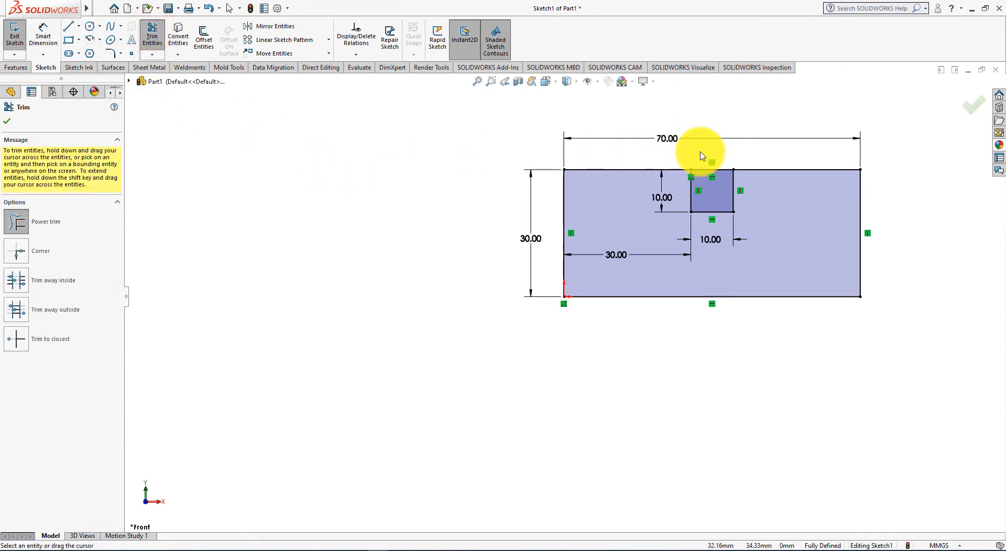
mouse_move(701, 154)
mouse_down()
mouse_move(705, 176)
mouse_move(699, 169)
mouse_up()
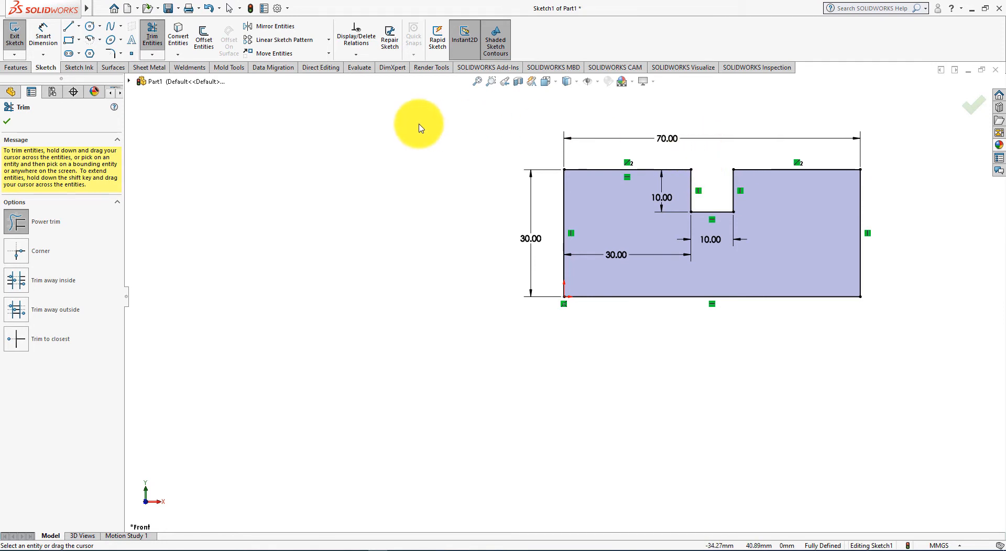
click(7, 121)
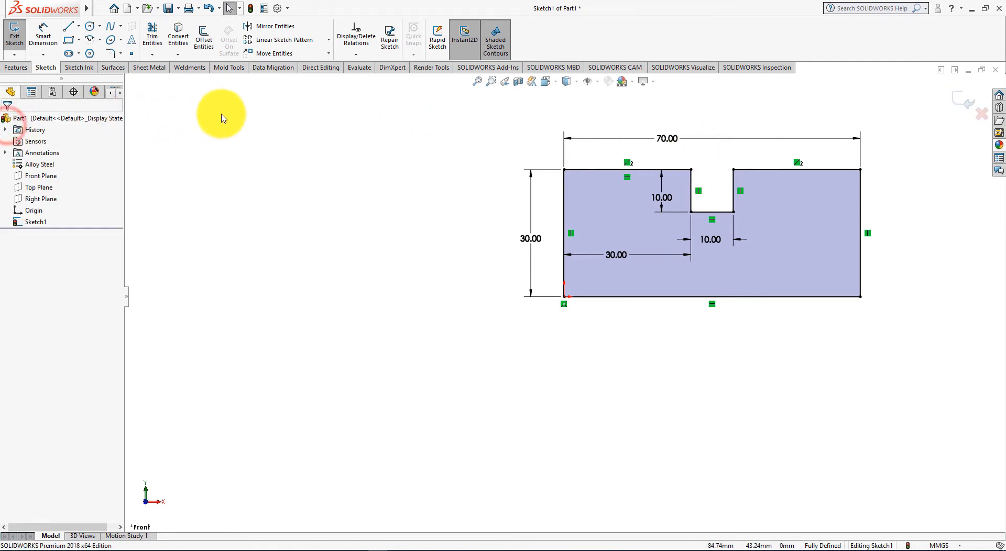
- Draw a vertical line up from the lower edge about 10 mm from the origin, and an about 12 mm line sloping back down rightward to the edge
key(alt+Tab)
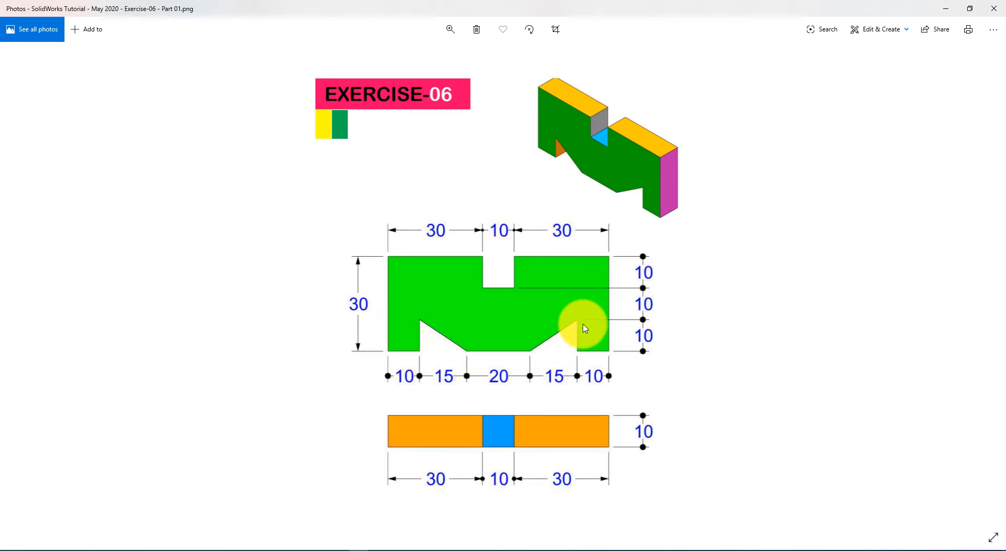
key(alt+Tab)
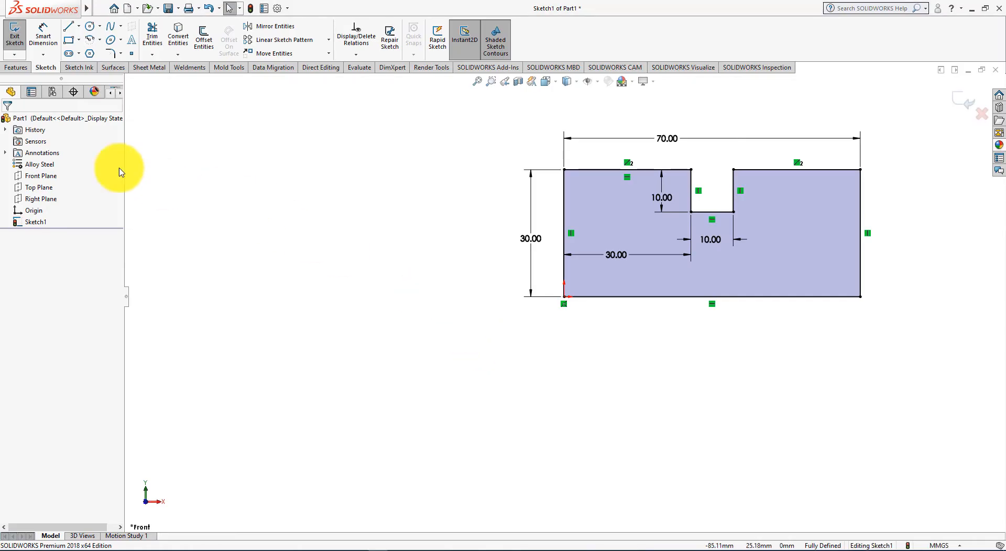
click(69, 29)
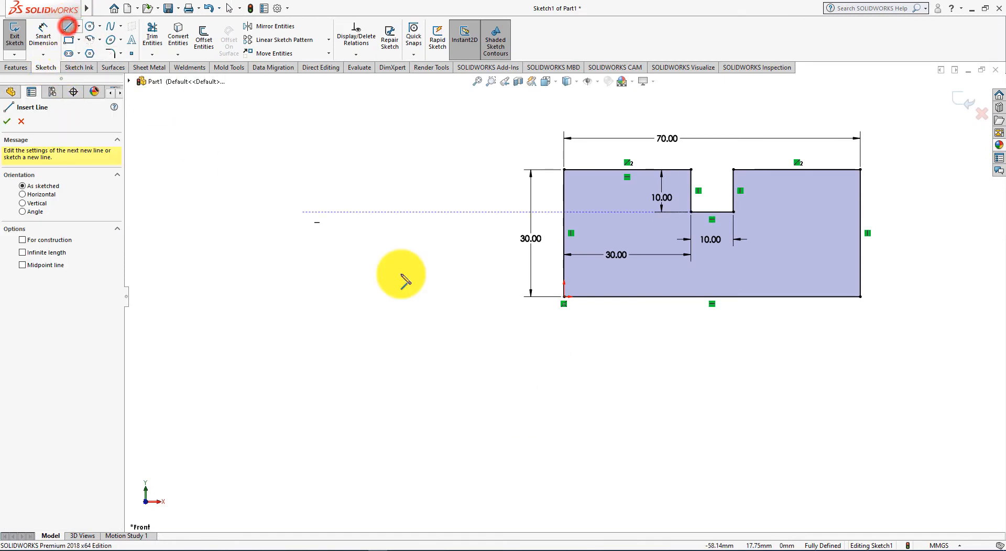
click(605, 297)
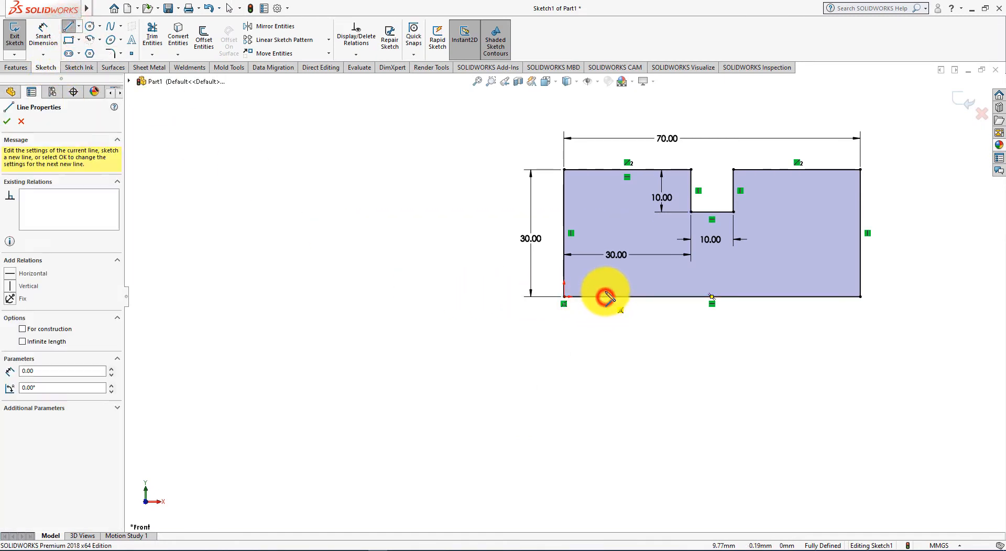
click(607, 267)
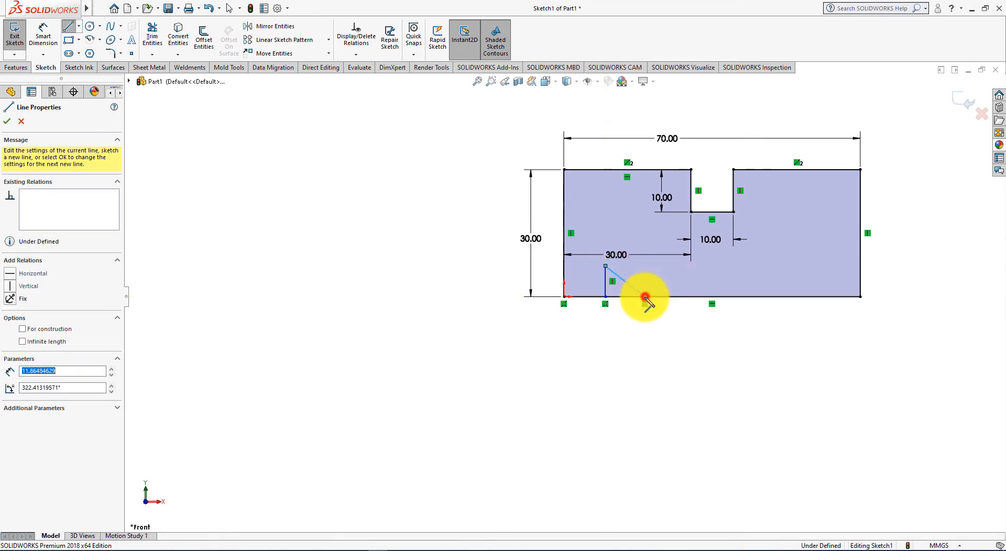
right_click(662, 319)
click(685, 327)
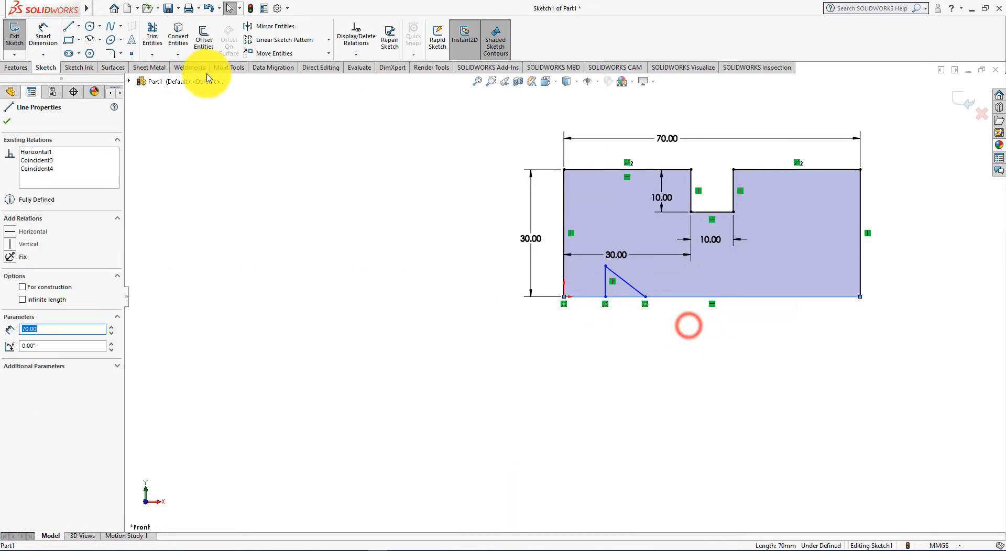
- Draw the opposite cutout with a vertical line rising from the lower edge about 59 mm from the origin and a line sloping down leftward to the edge
click(68, 26)
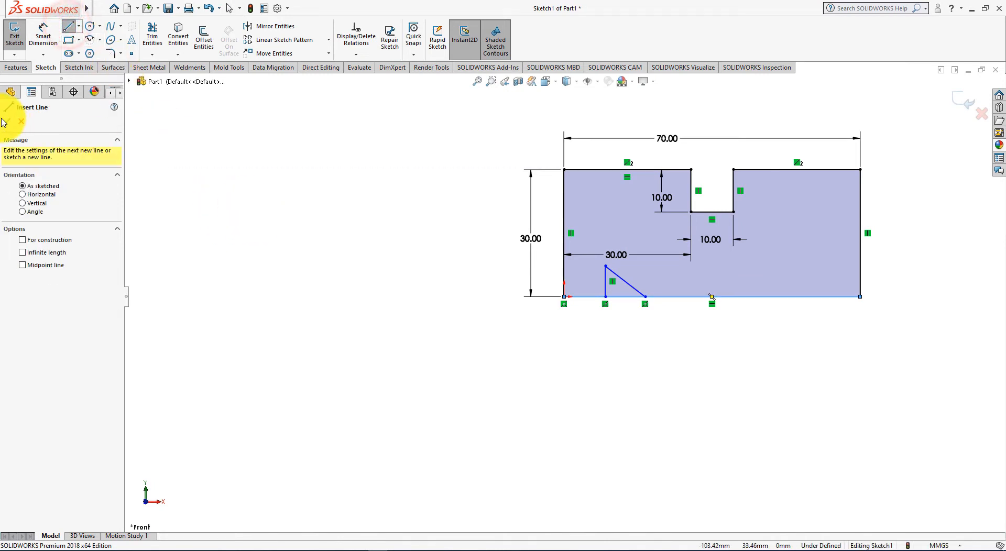
click(815, 296)
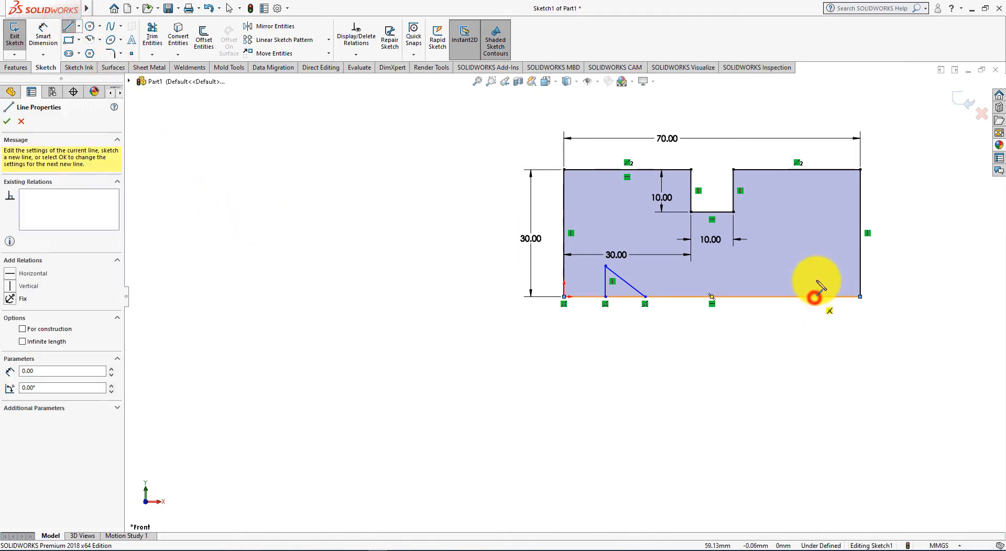
click(815, 266)
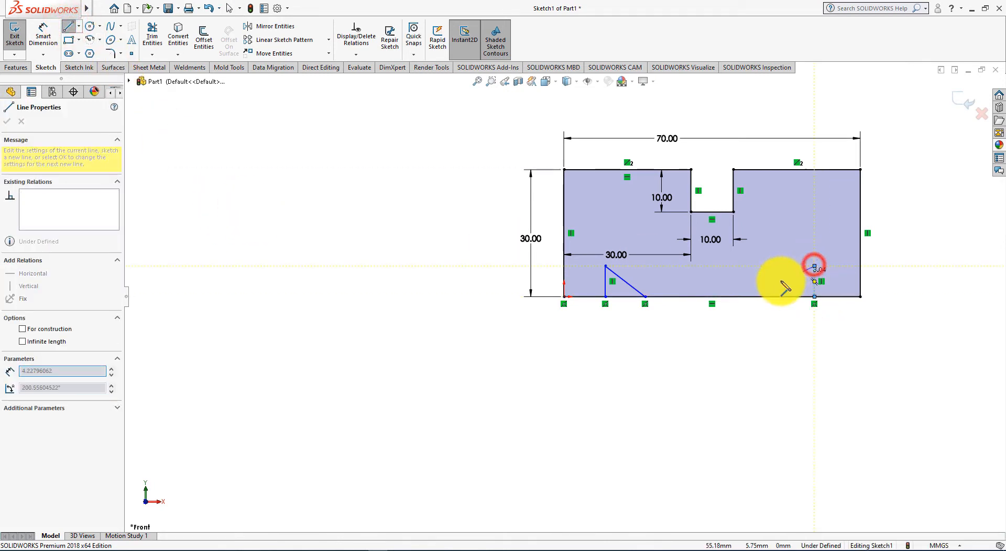
click(762, 297)
right_click(781, 333)
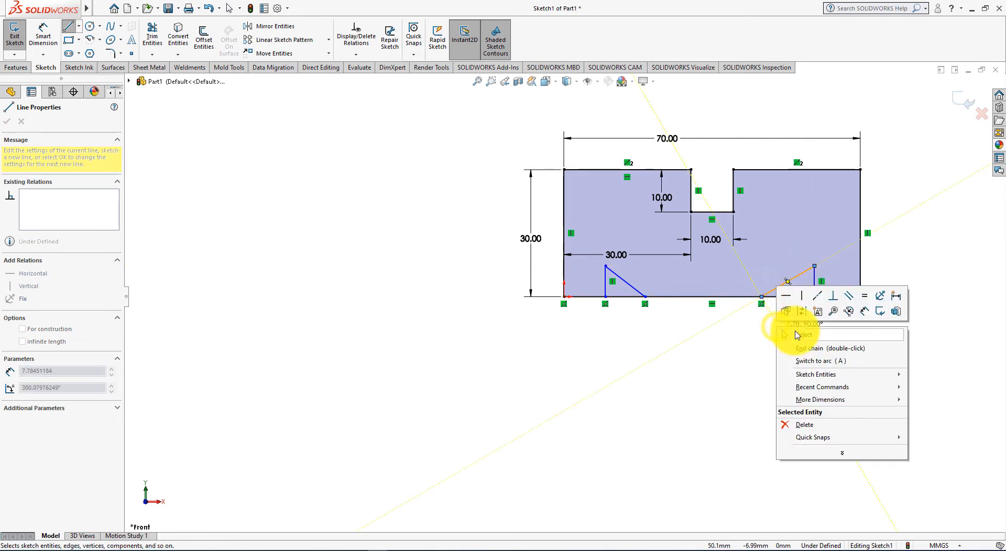
click(793, 332)
- Dimension the distance from the lower left corner to the left cutout's vertical line at 10 mm, consulting the exercise drawing's lower dimensions
key(alt+Tab)
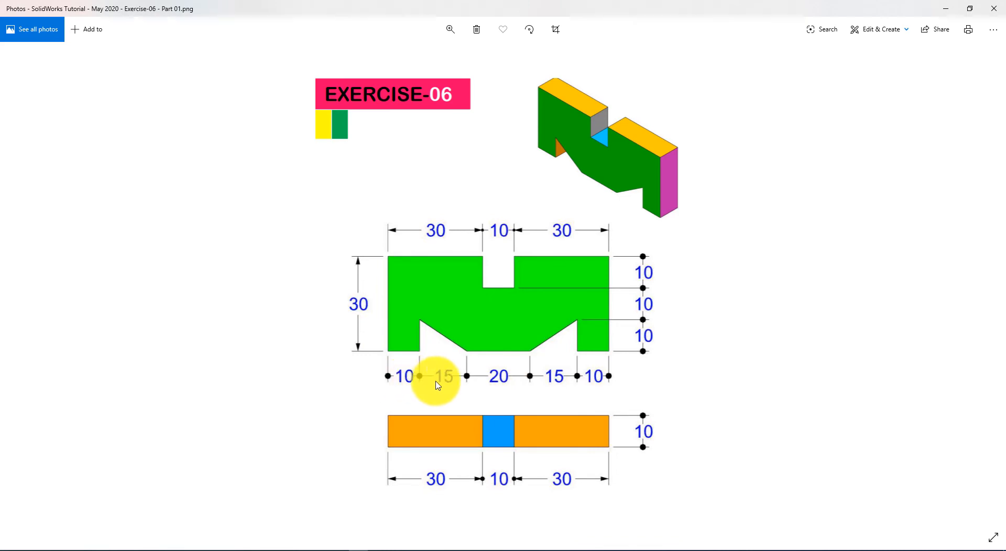
key(alt+Tab)
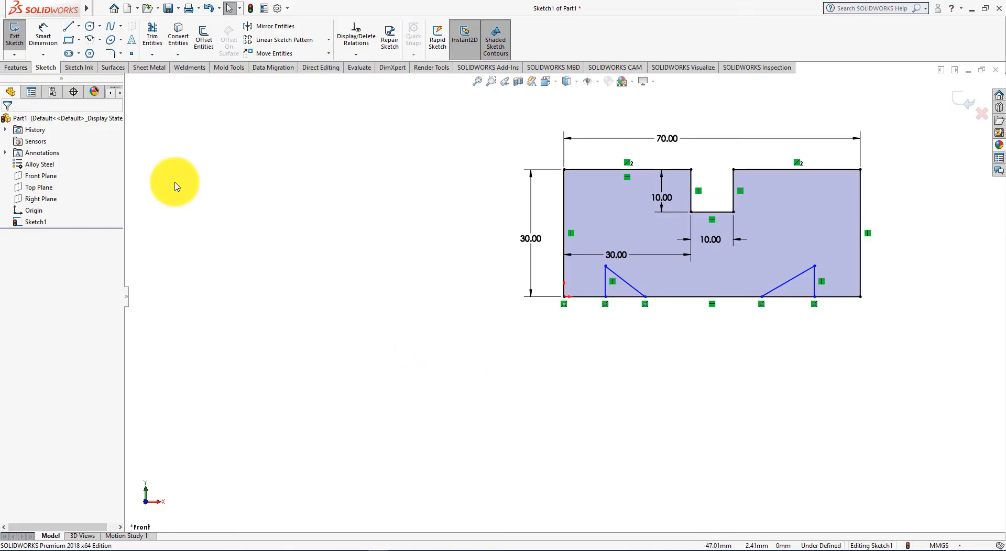
click(43, 35)
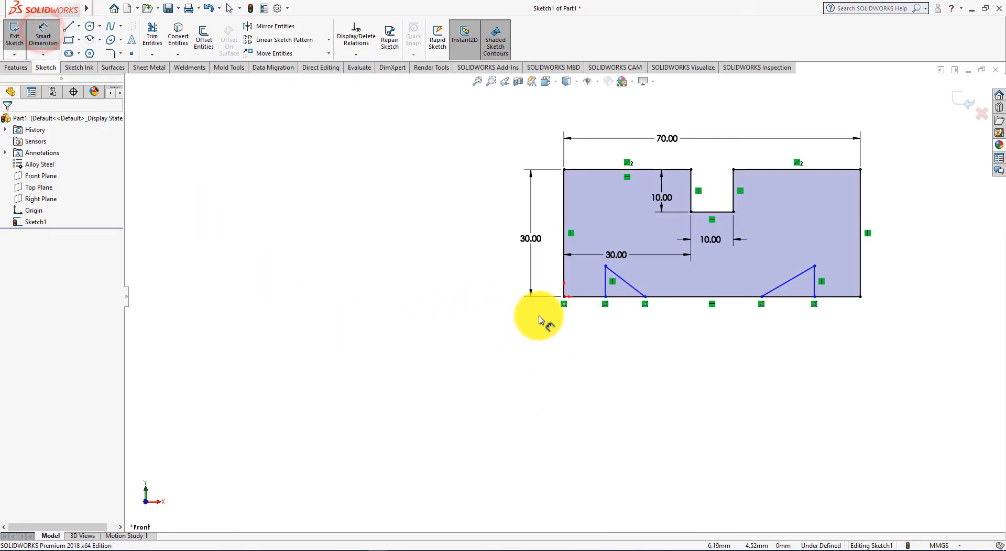
click(565, 298)
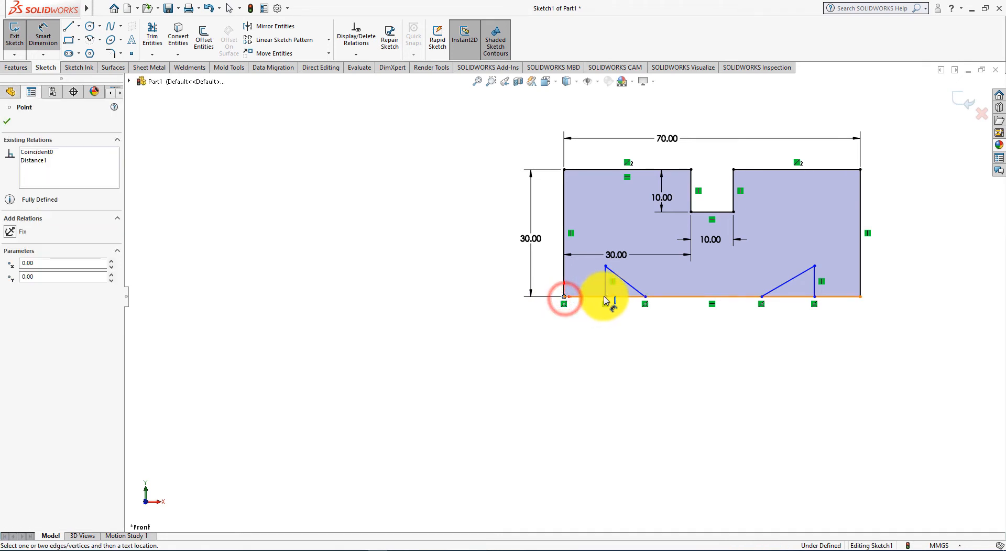
click(606, 297)
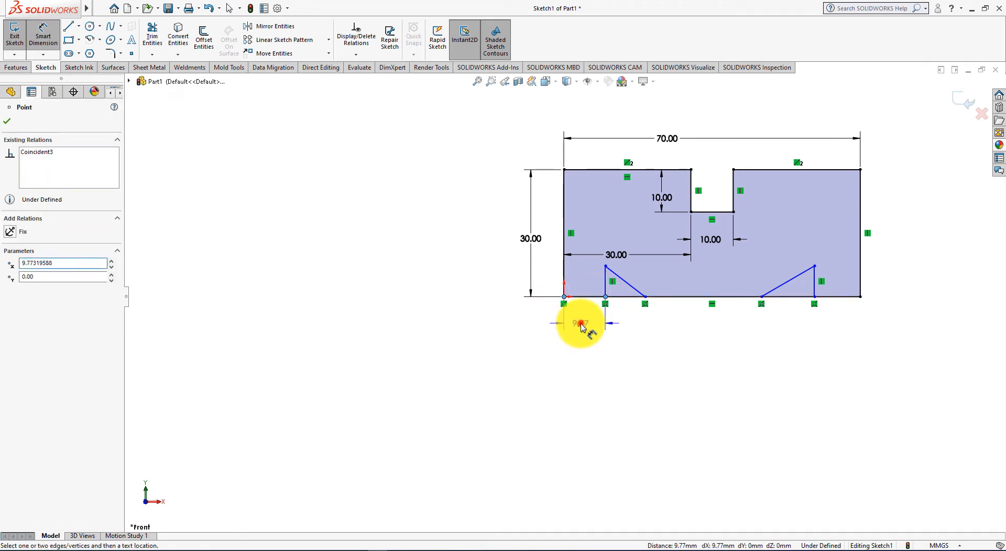
click(581, 325)
text(10)
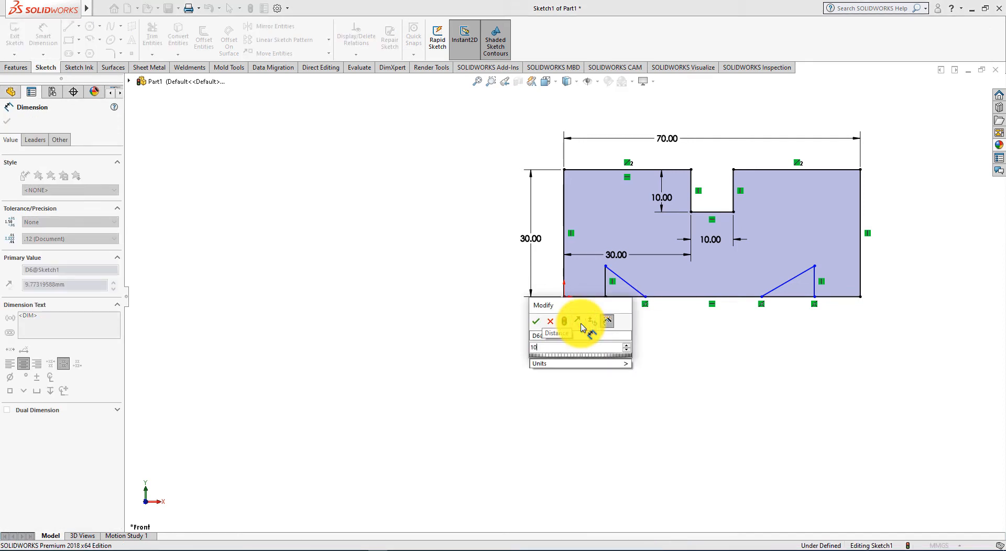
key(Return)
key(alt+Tab)
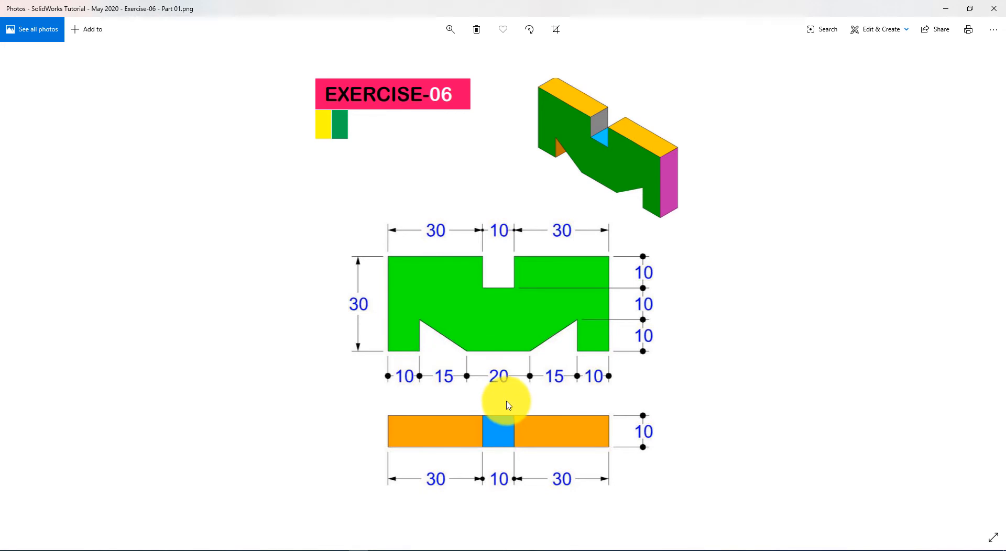
- Return to the SOLIDWORKS sketch and dimension the left cutout's base along the lower edge at 15 mm
key(alt+Tab)
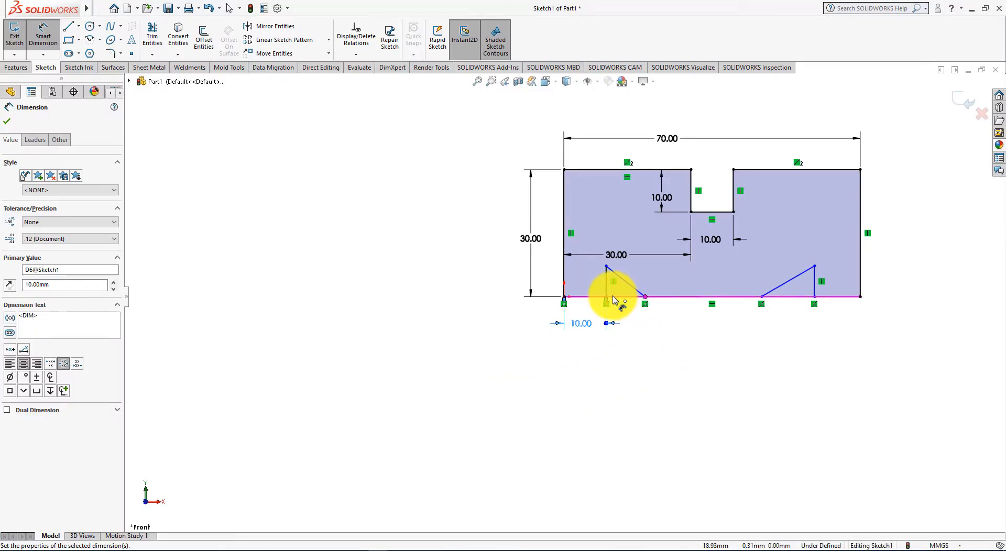
scroll(630, 311, down, 5)
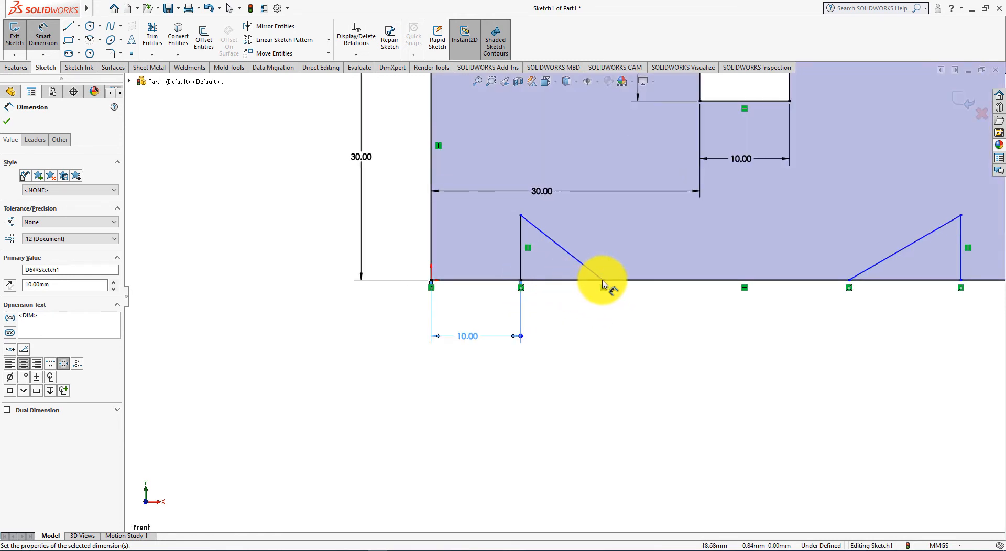
click(602, 281)
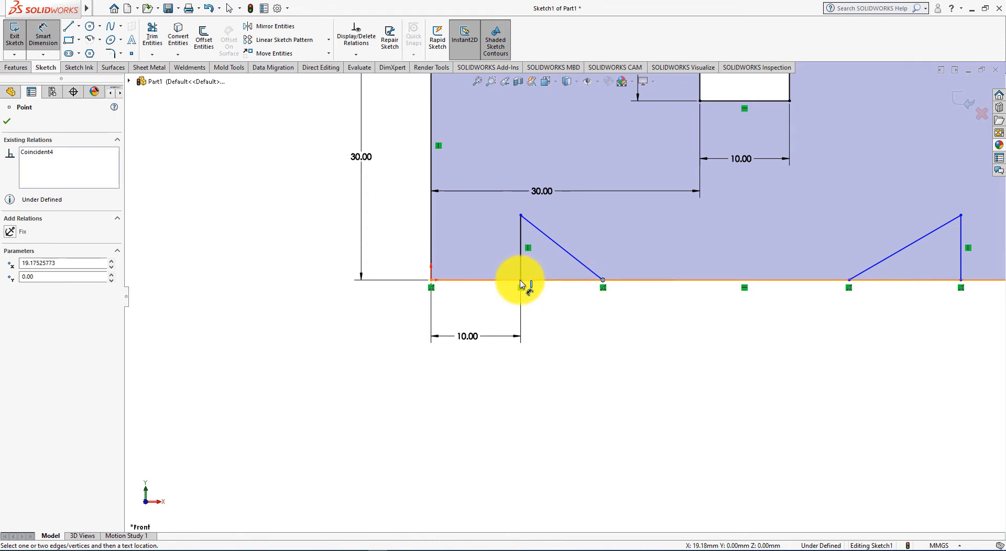
click(521, 283)
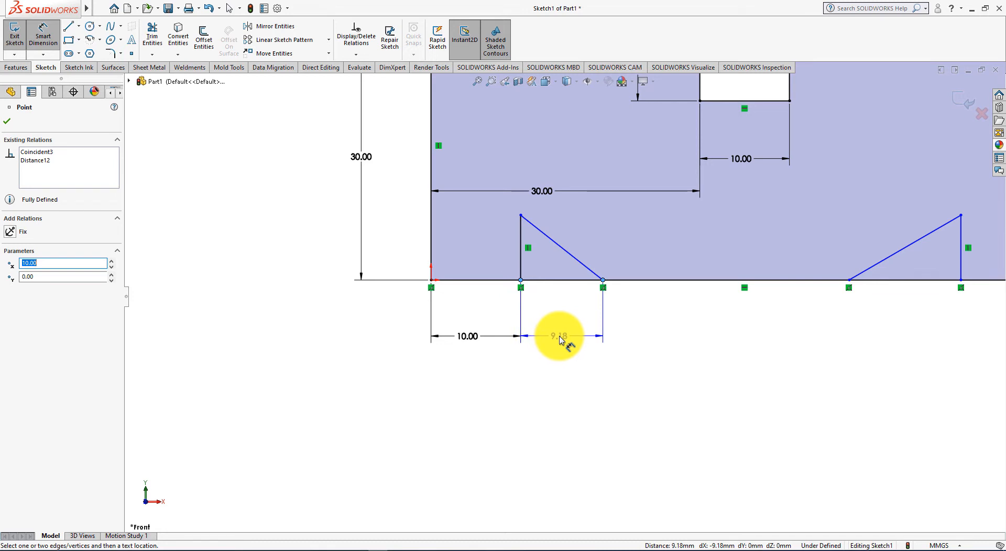
click(560, 339)
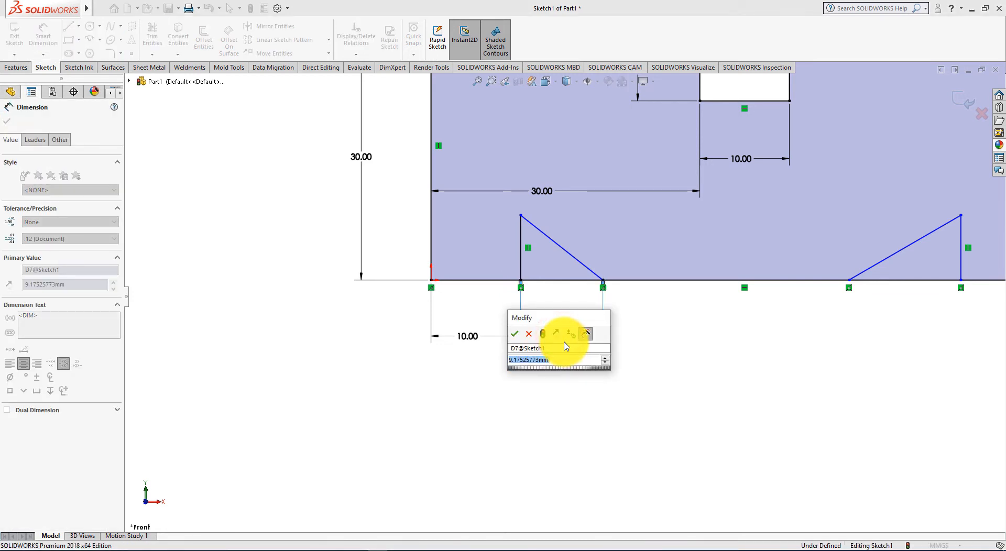
text(15)
key(Return)
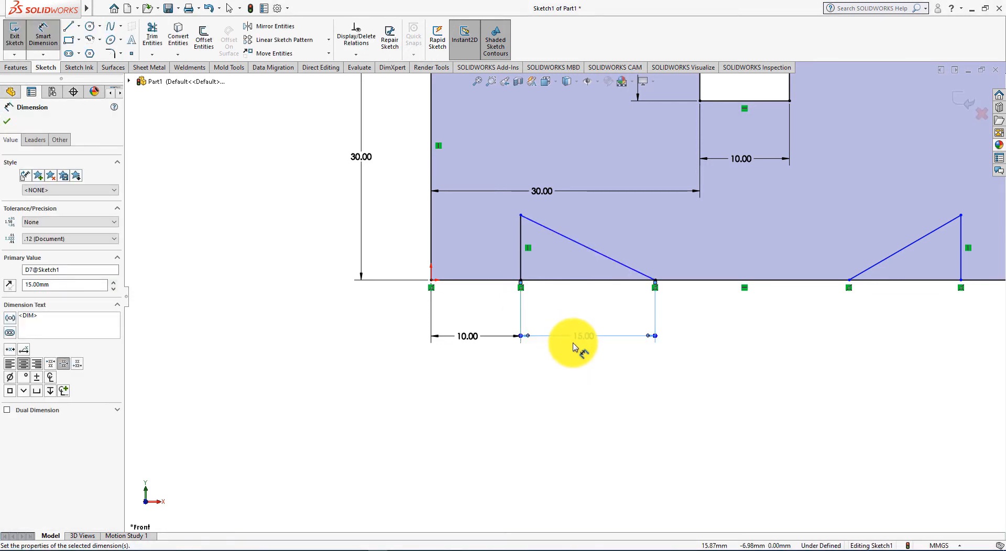
- Dimension the left cutout's vertical line at 10 mm, consulting the exercise drawing for its height
key(alt+Tab)
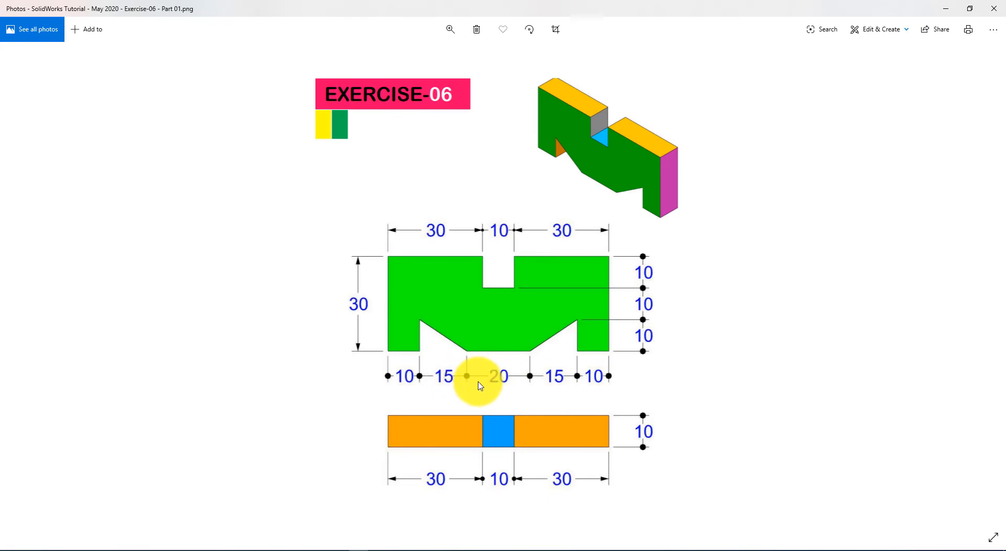
key(alt+Tab)
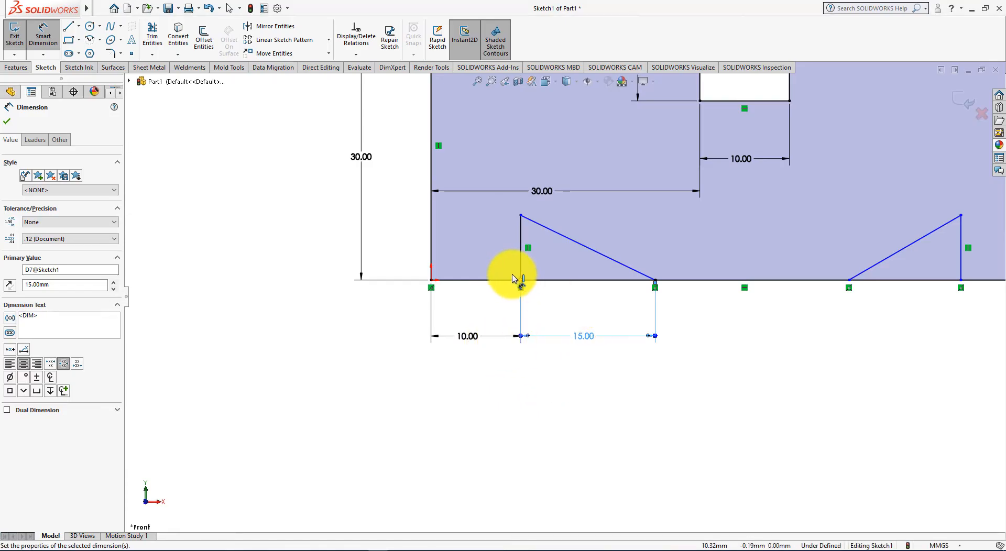
click(522, 236)
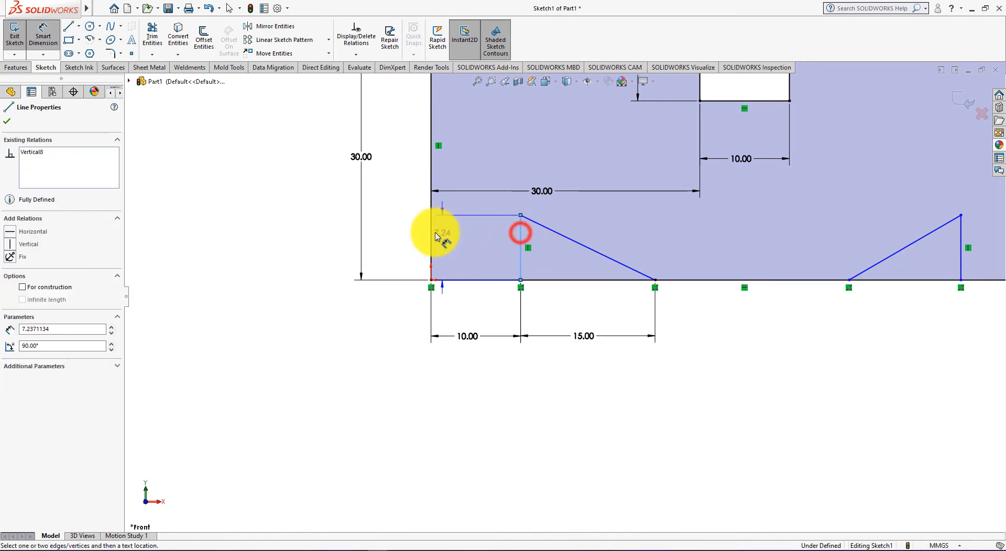
click(388, 252)
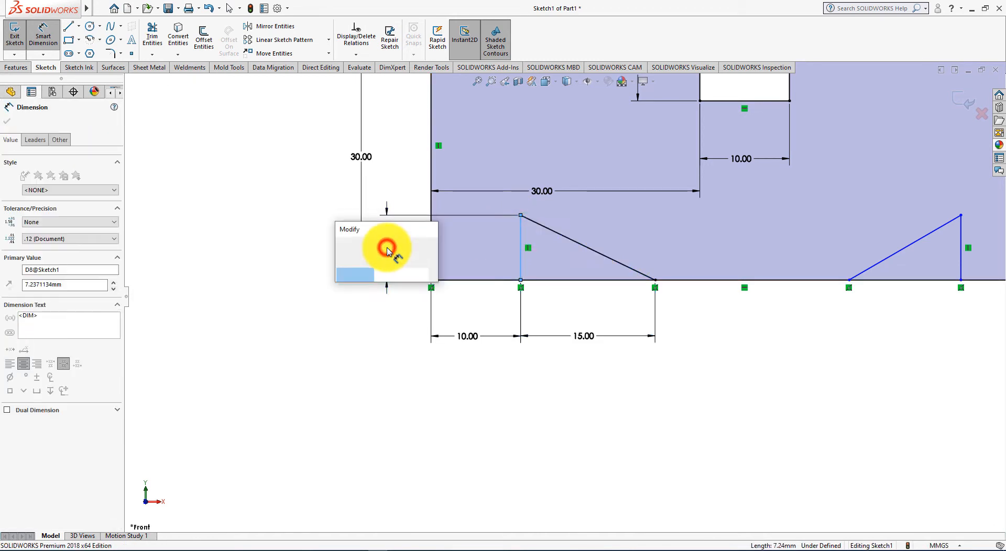
key(alt+Tab)
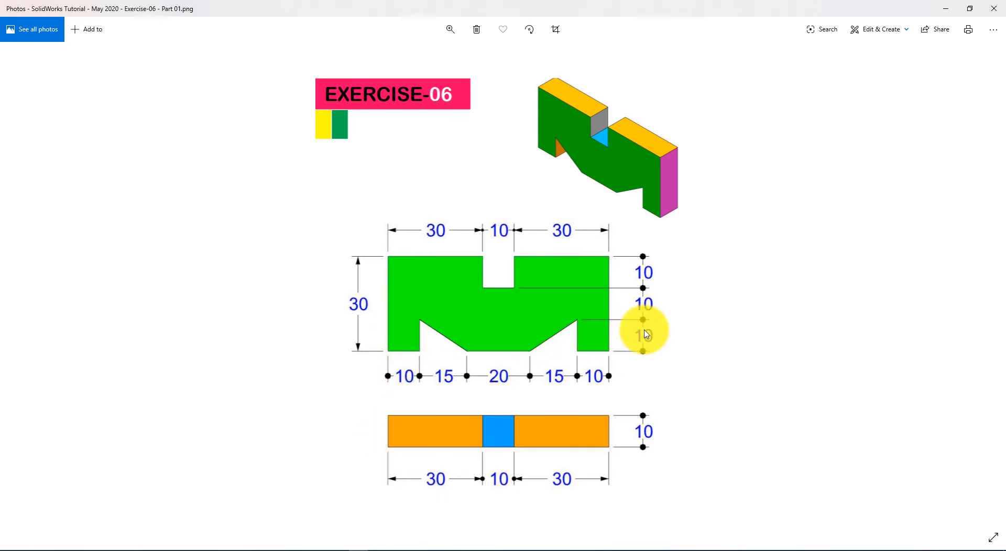
key(alt+Tab)
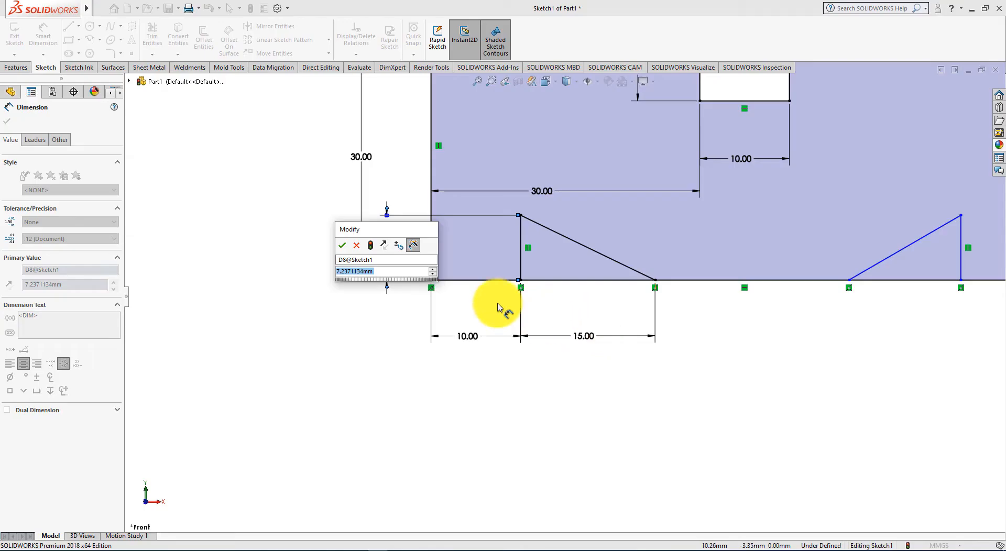
text(10)
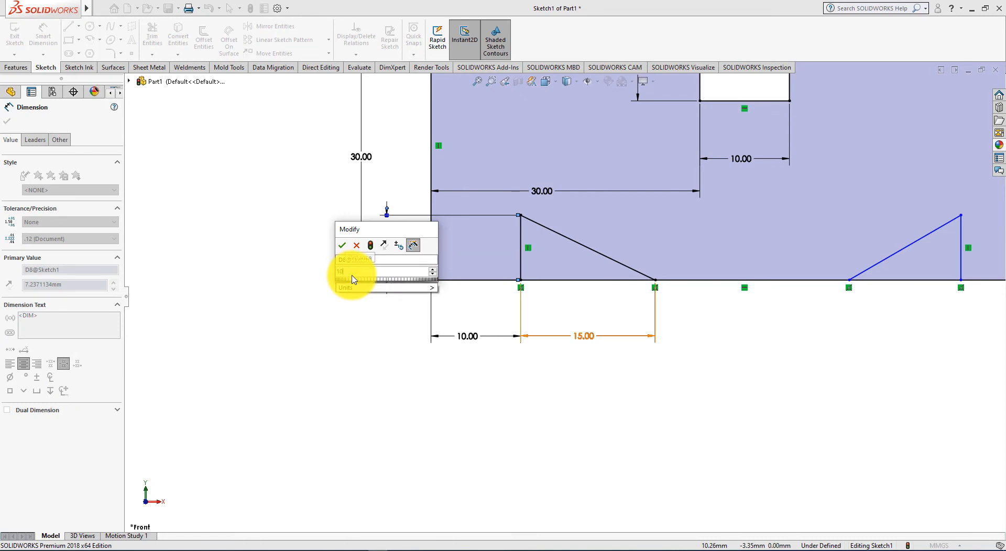
key(Return)
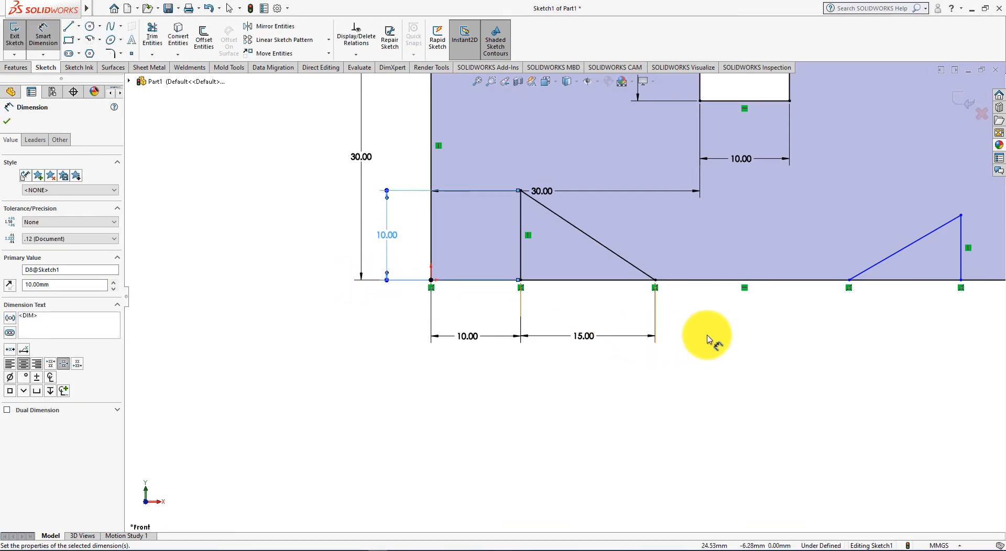
- Dimension the right cutout's vertical line at 10 mm
scroll(717, 338, down, 2)
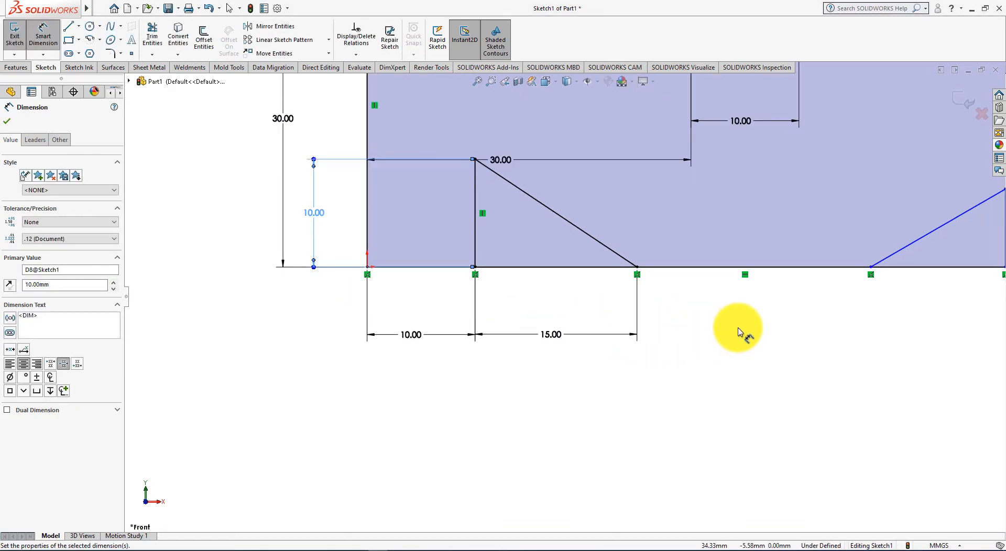
scroll(741, 332, down, 1)
scroll(742, 330, up, 2)
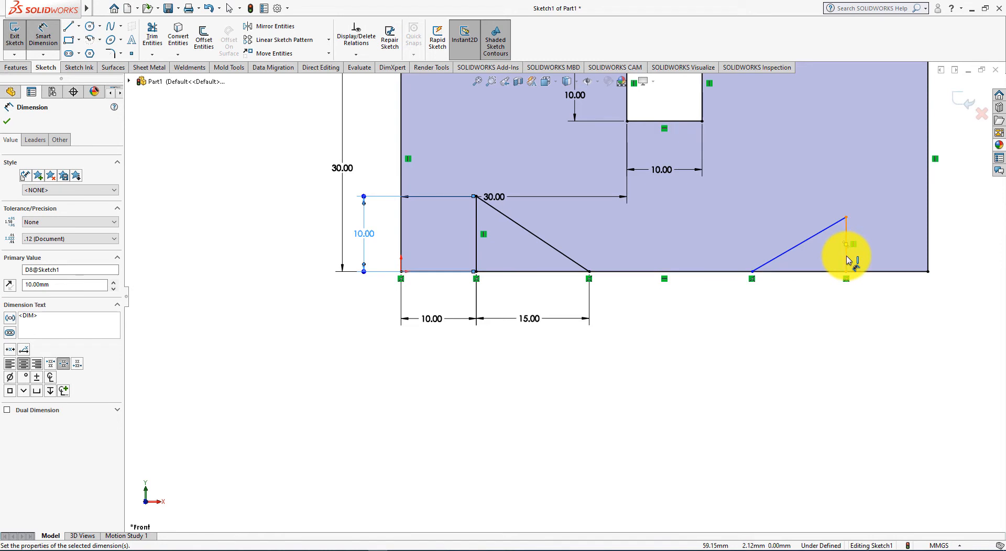
click(847, 257)
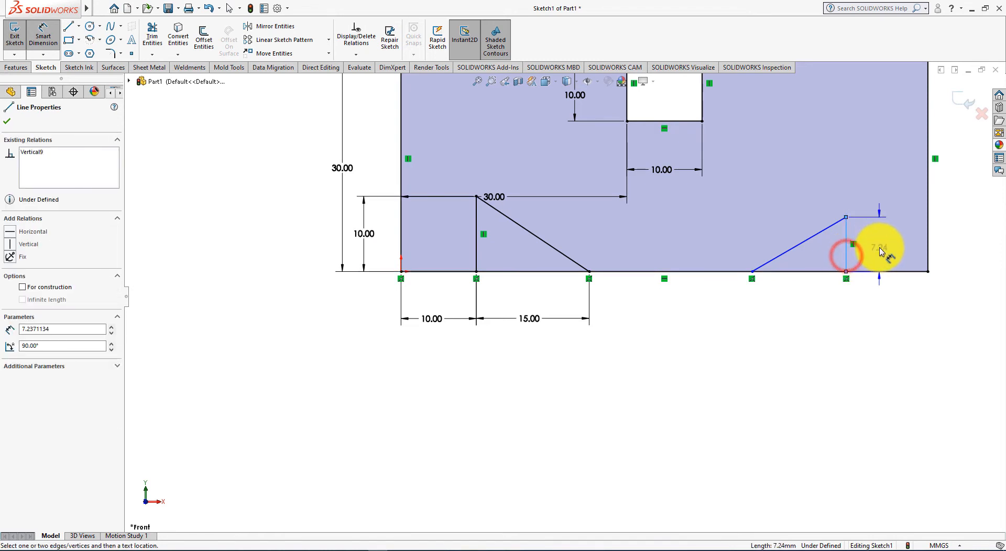
click(881, 251)
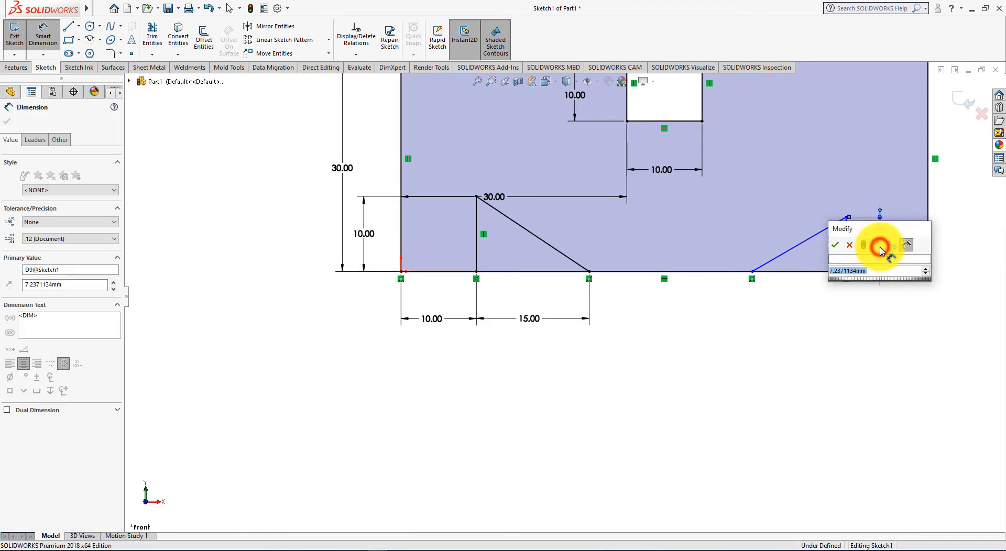
text(10)
key(Return)
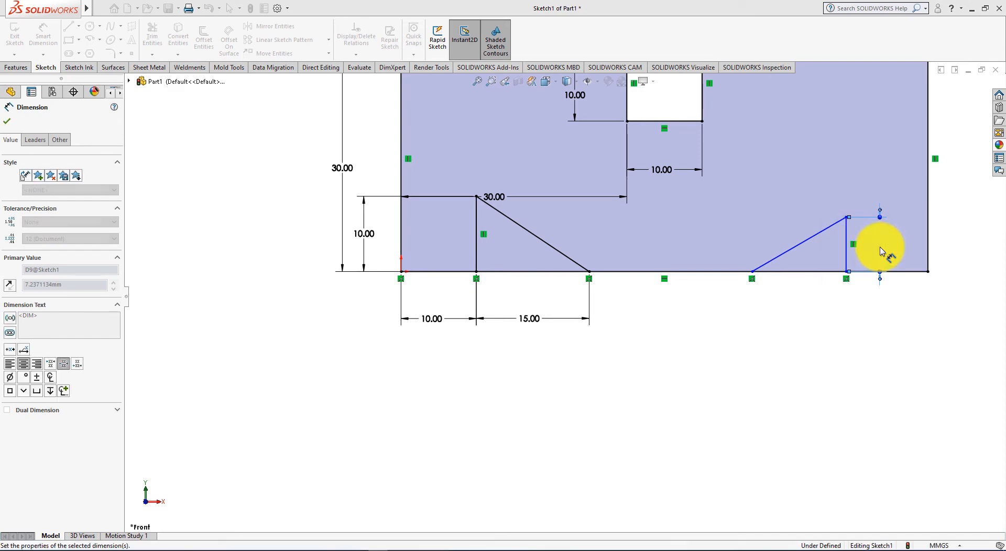
- Dimension the distance from the right cutout's vertical line to the lower right corner at 10 mm, checking the exercise drawing
click(847, 272)
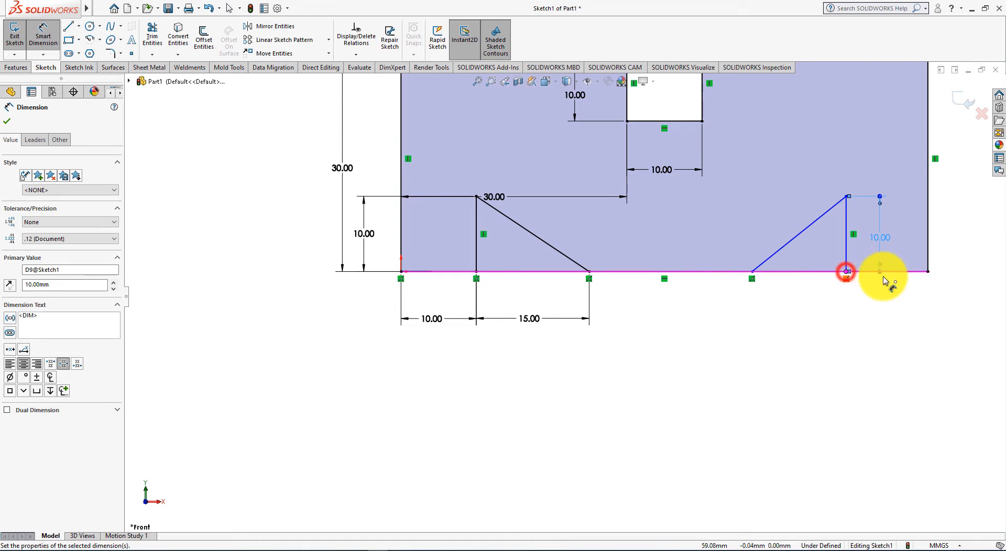
click(928, 272)
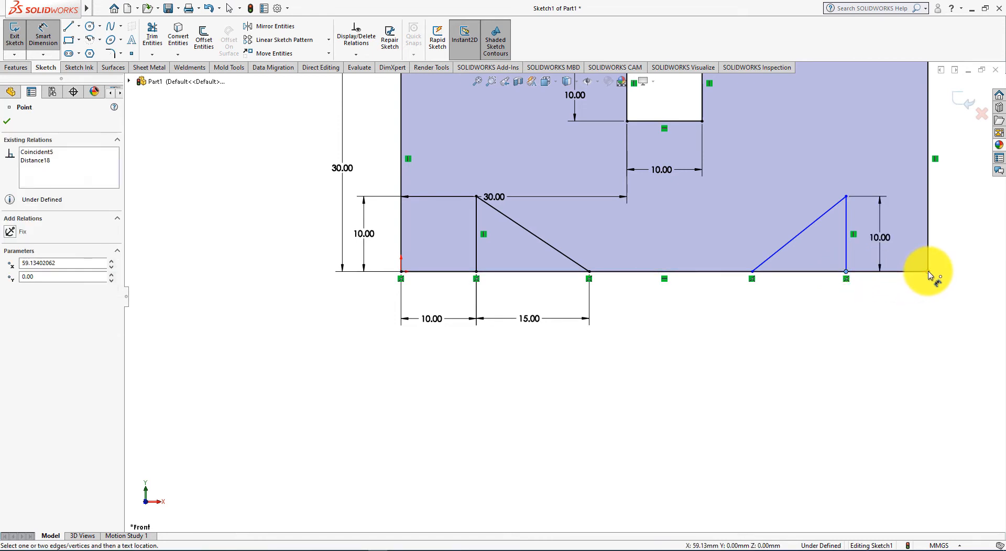
click(887, 303)
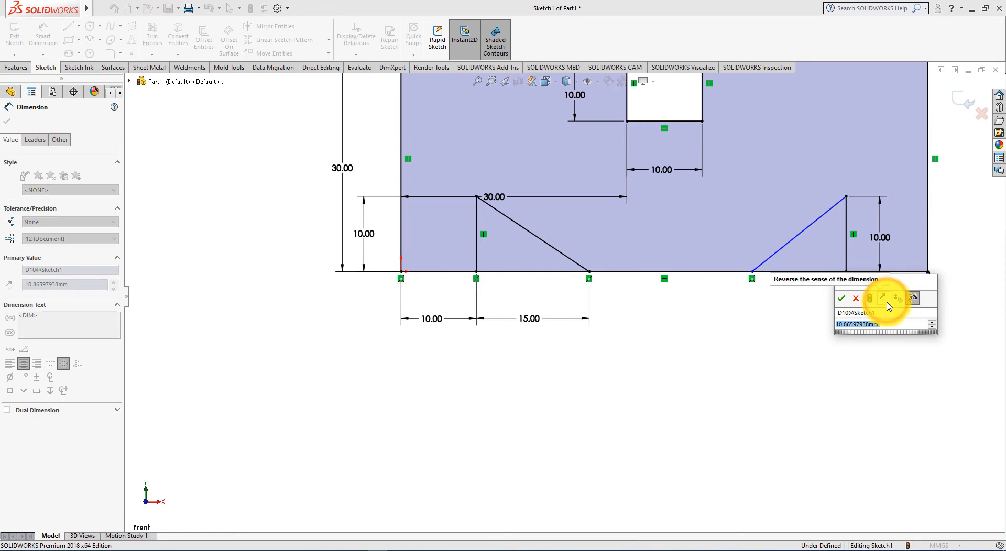
key(alt+Tab)
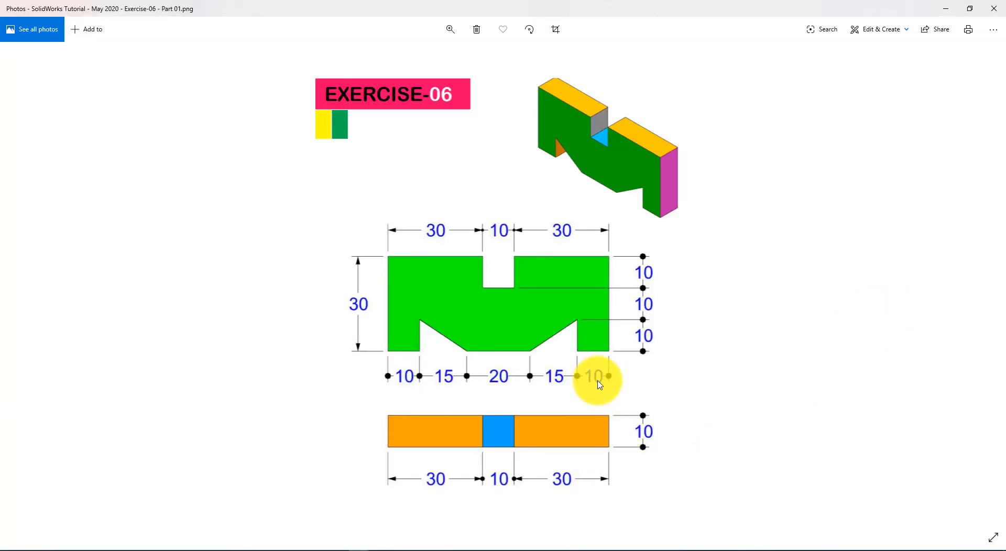
key(alt+Tab)
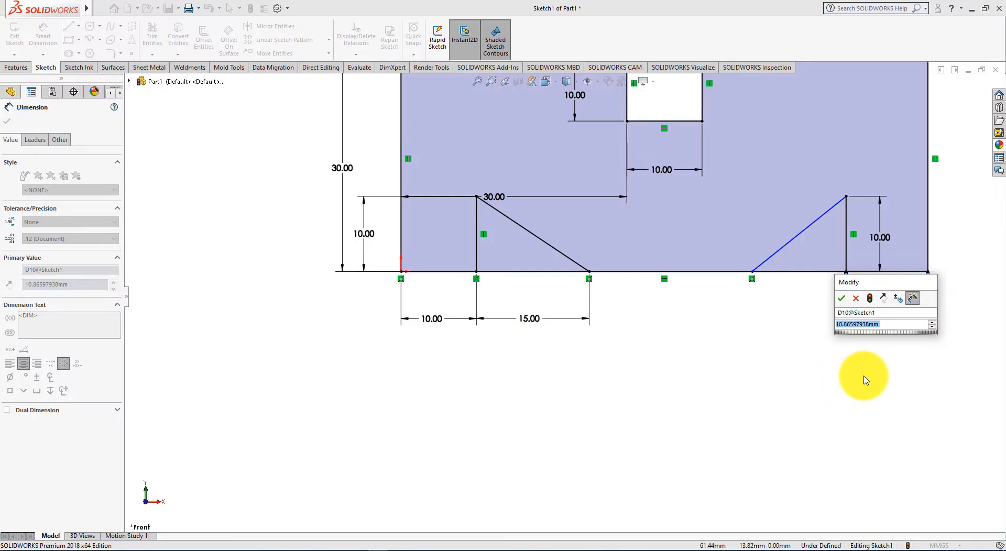
text(10)
key(Return)
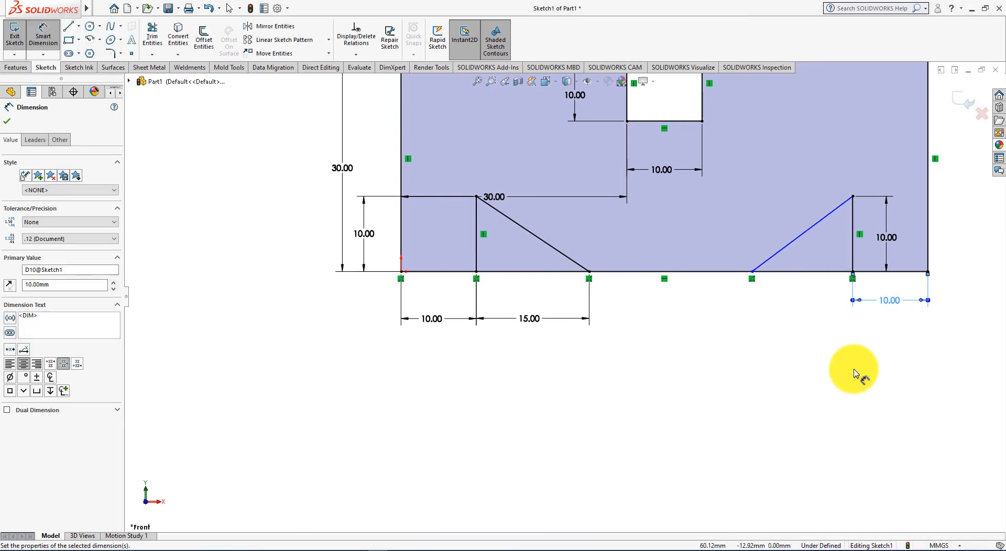
- Dimension the right cutout's base along the lower edge at 15 mm, consulting the exercise drawing, and finish dimensioning
click(752, 272)
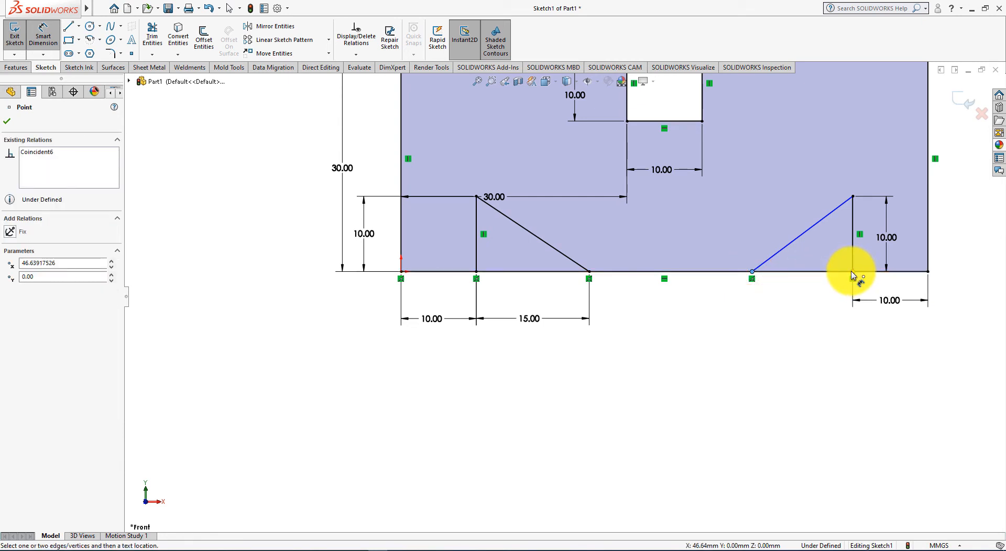
click(851, 272)
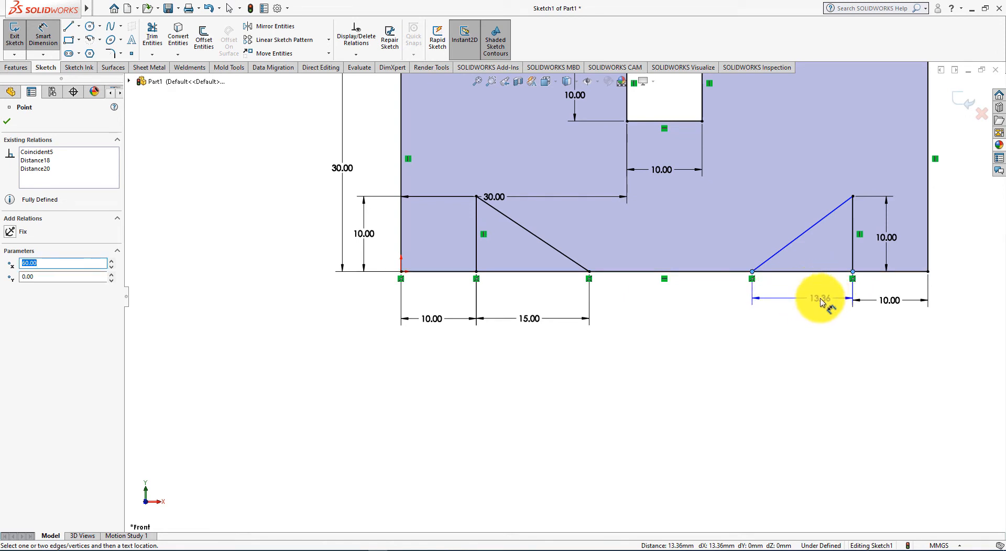
click(800, 306)
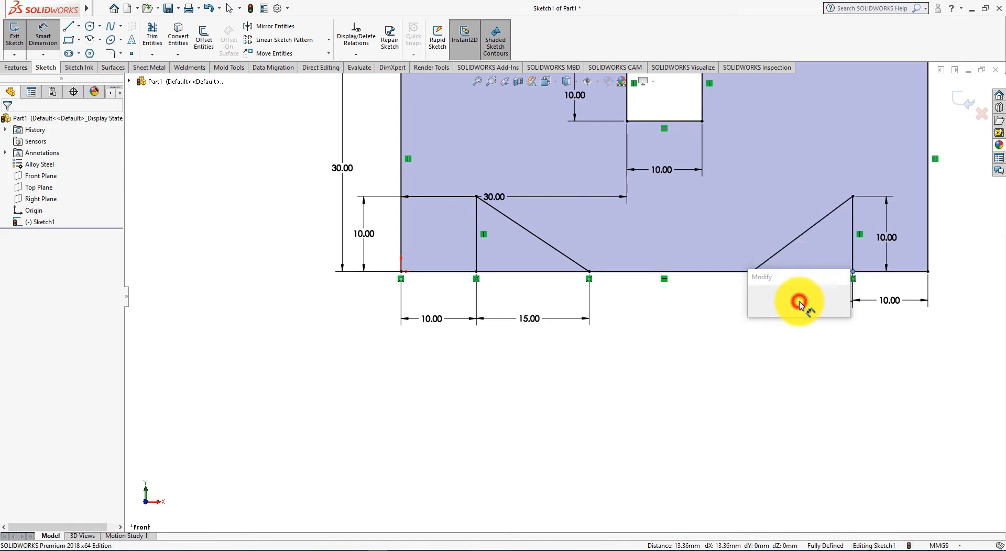
key(alt+Tab)
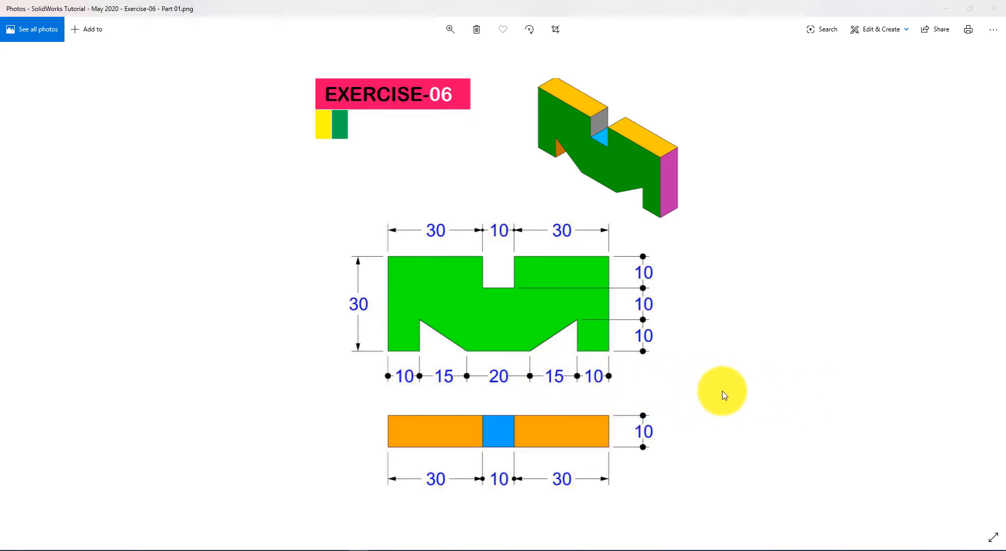
key(alt+Tab)
text(1)
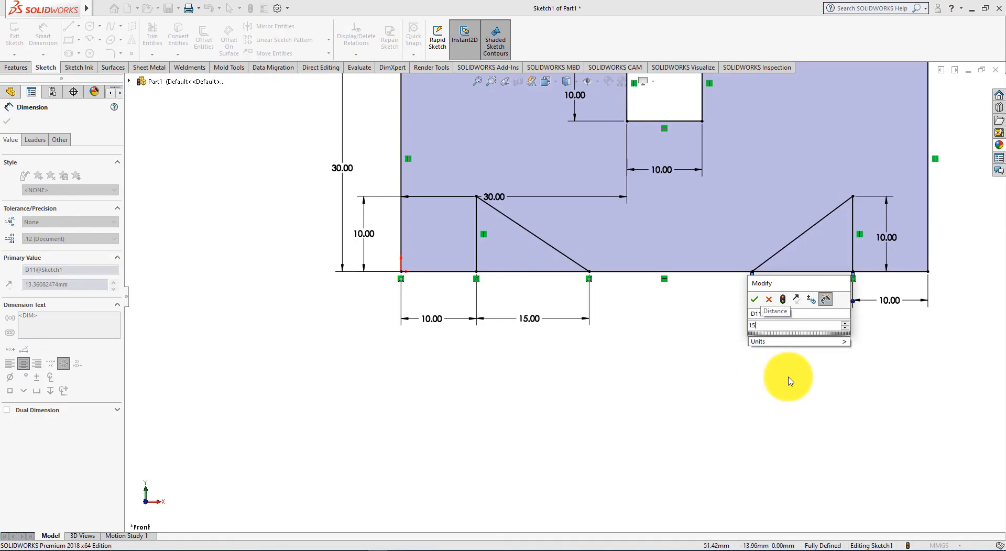
text(5)
key(Return)
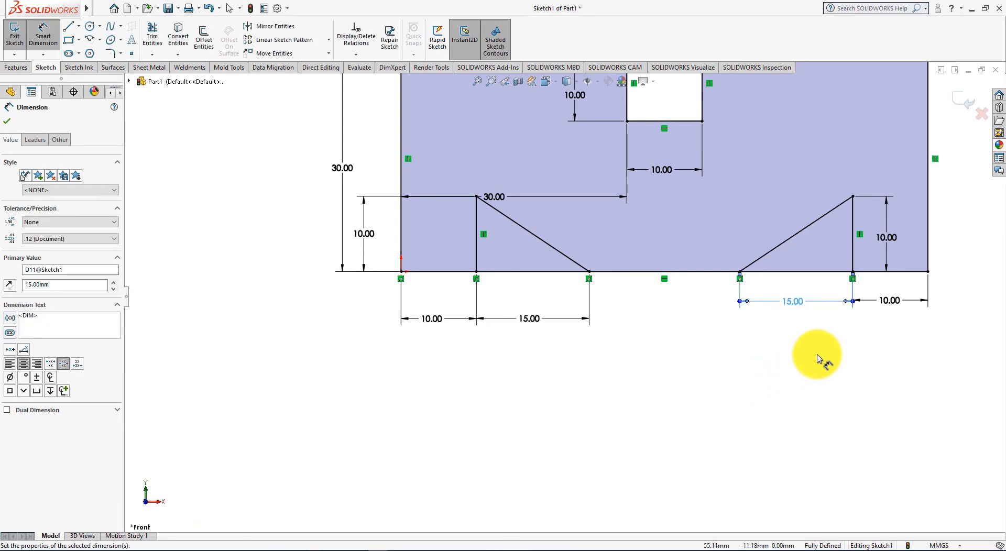
key(f)
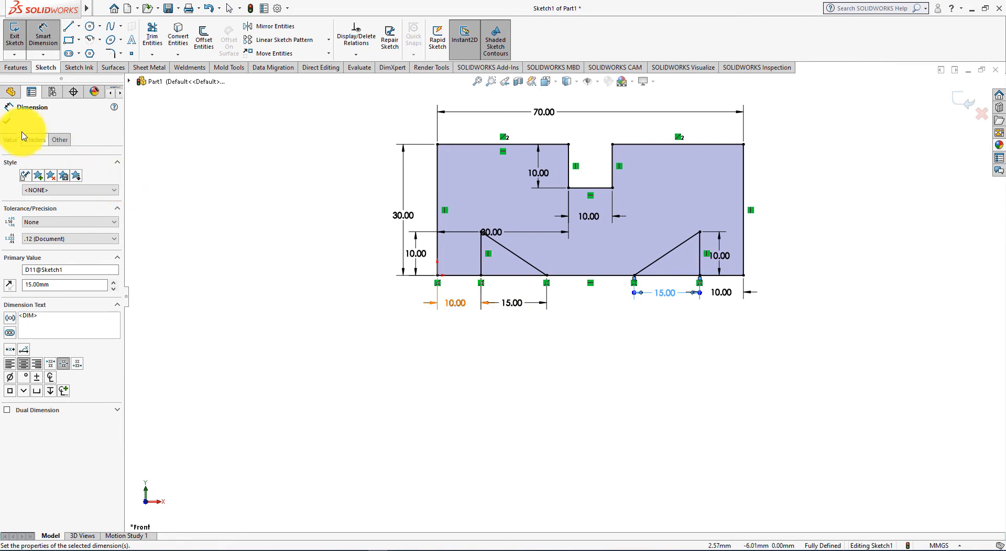
click(8, 122)
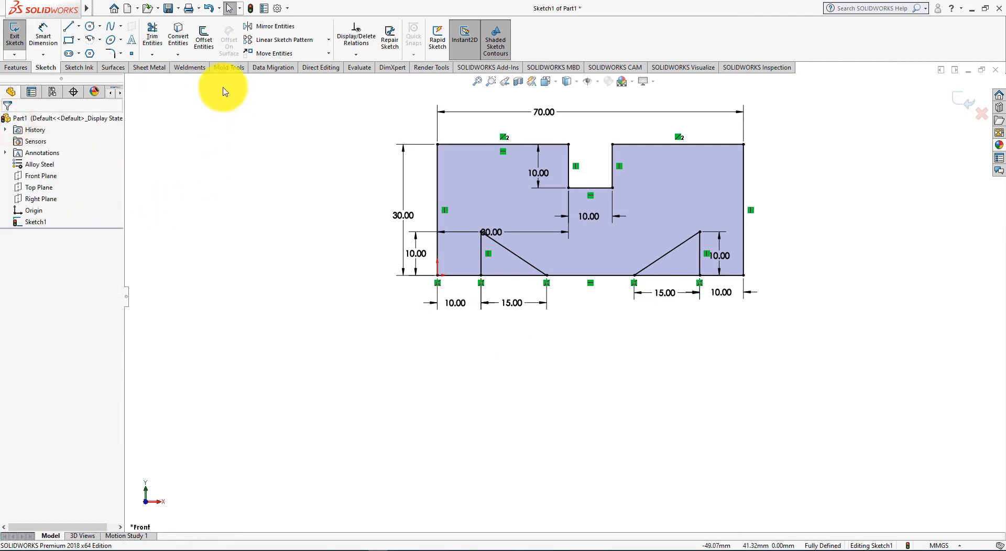
- Trim away the lower edge segments beneath the left and right triangular cutouts, then finish trimming
click(152, 32)
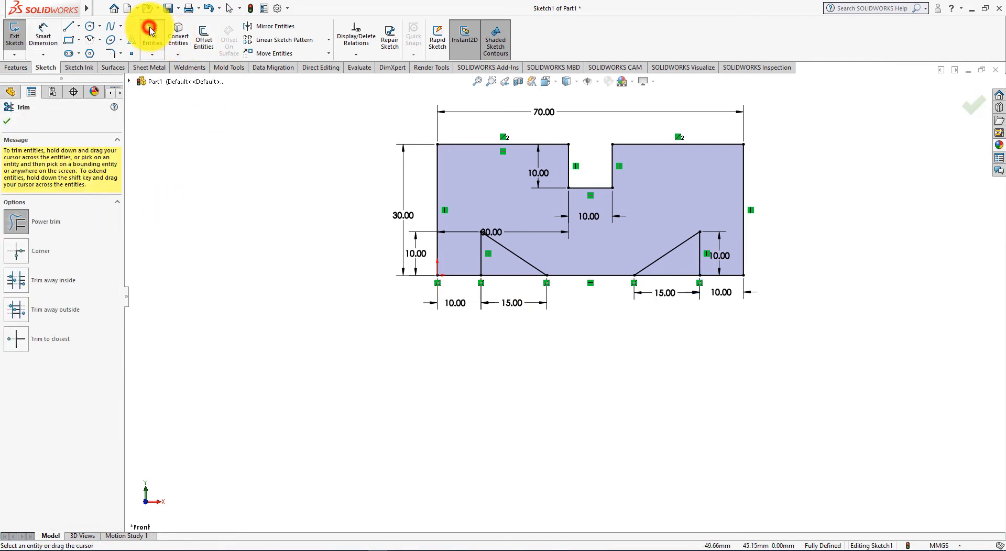
click(501, 288)
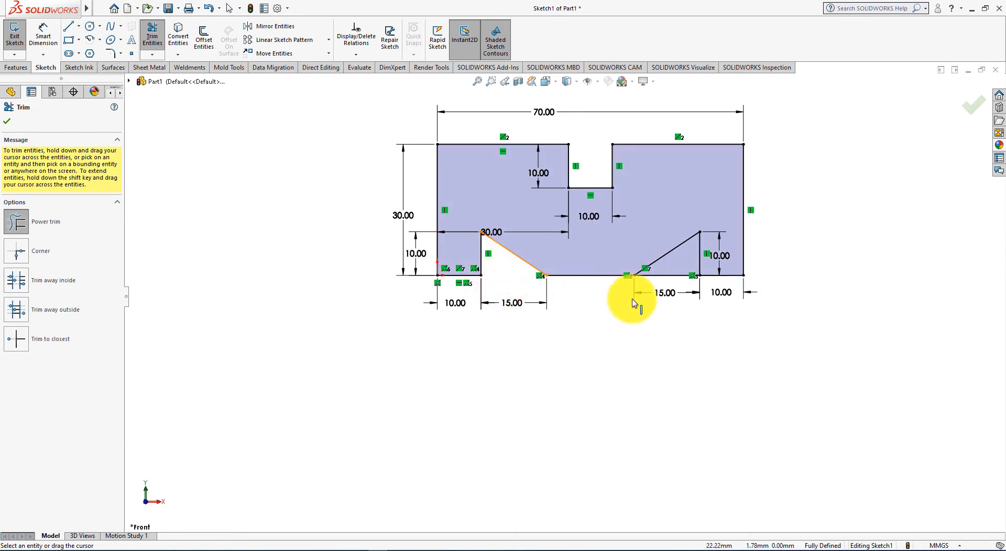
click(667, 289)
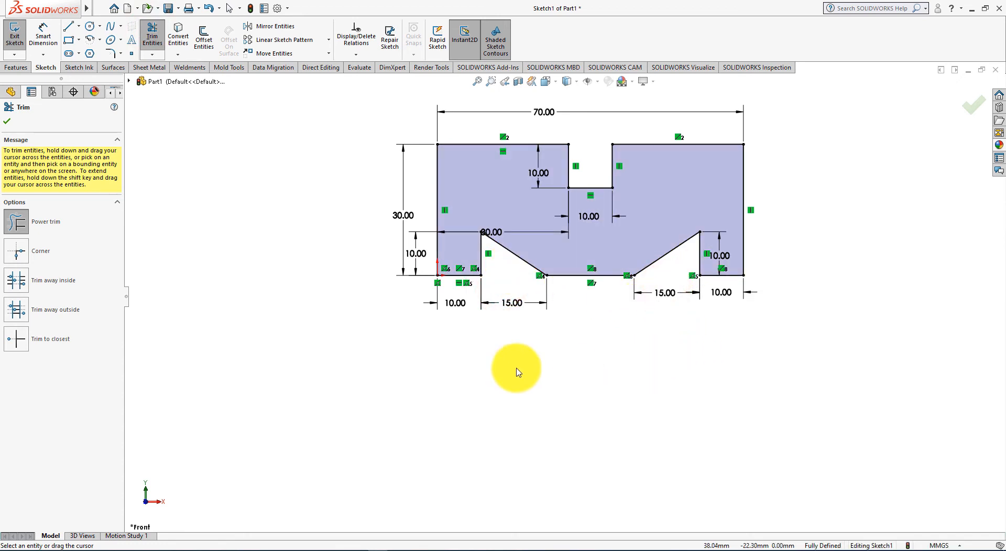
click(10, 122)
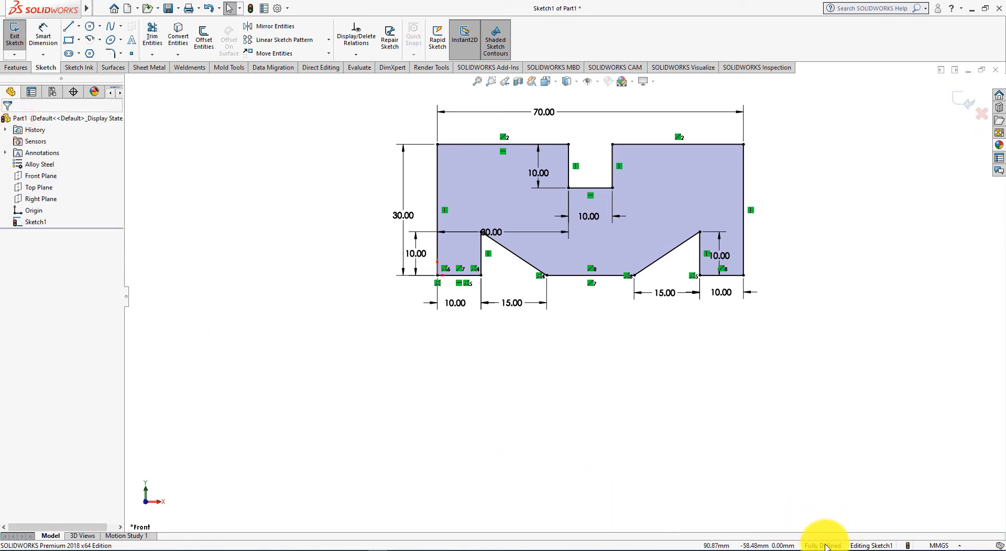
- Extrude the profile 10 mm blind in the reversed direction, consulting the exercise drawing for the thickness
key(alt+Tab)
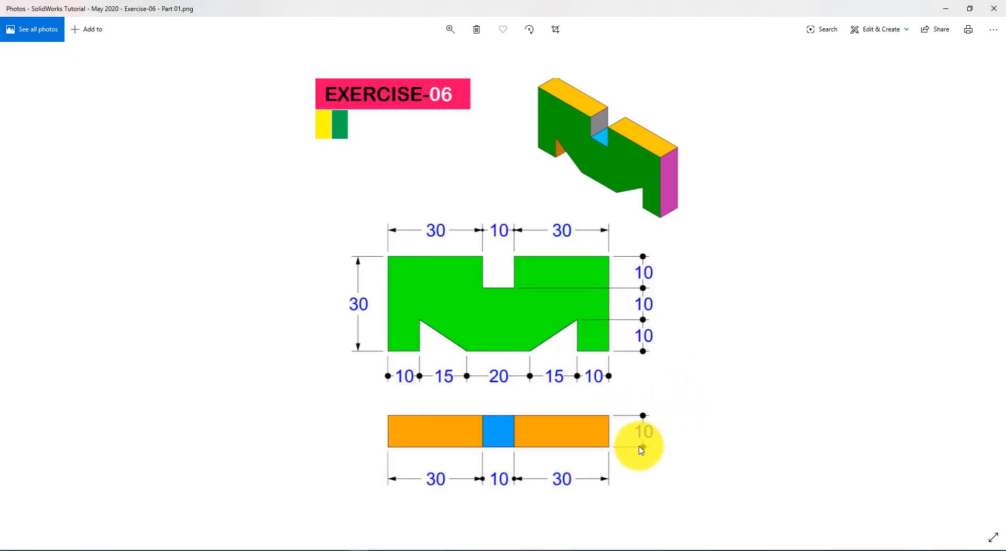
key(alt+Tab)
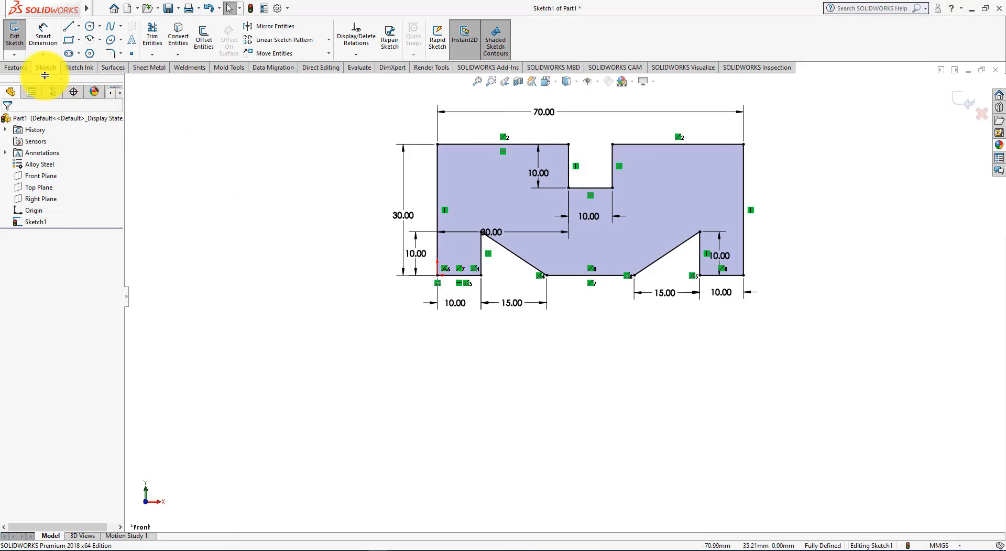
click(20, 67)
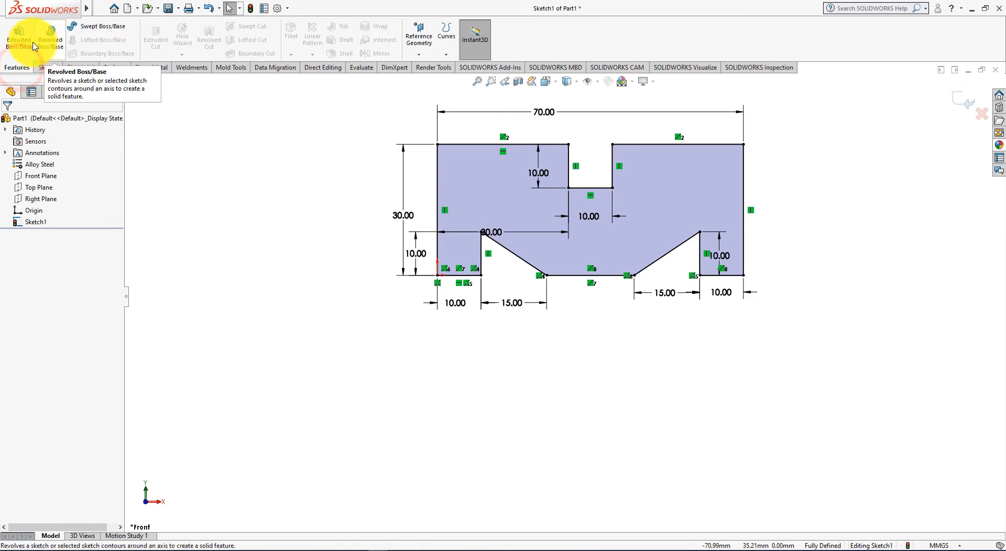
click(18, 35)
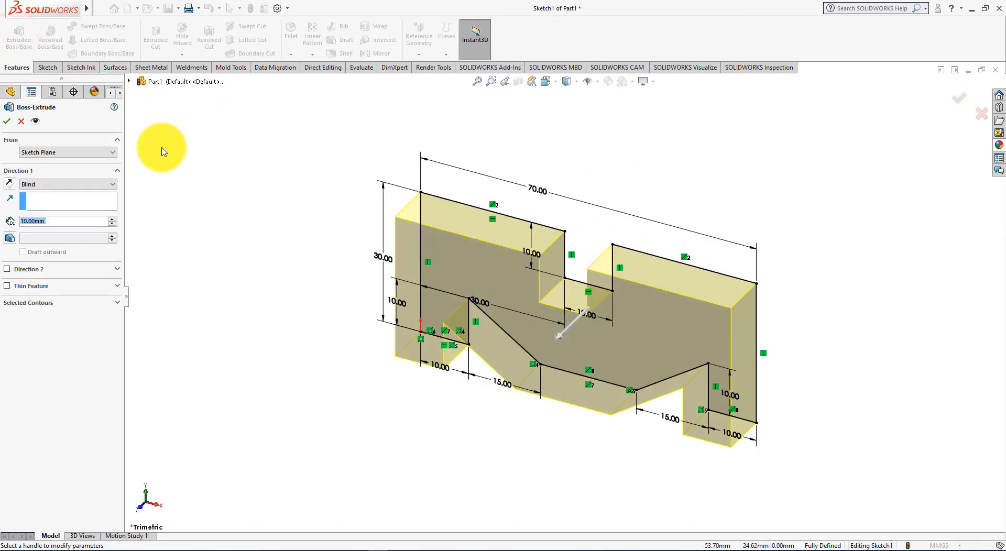
click(9, 185)
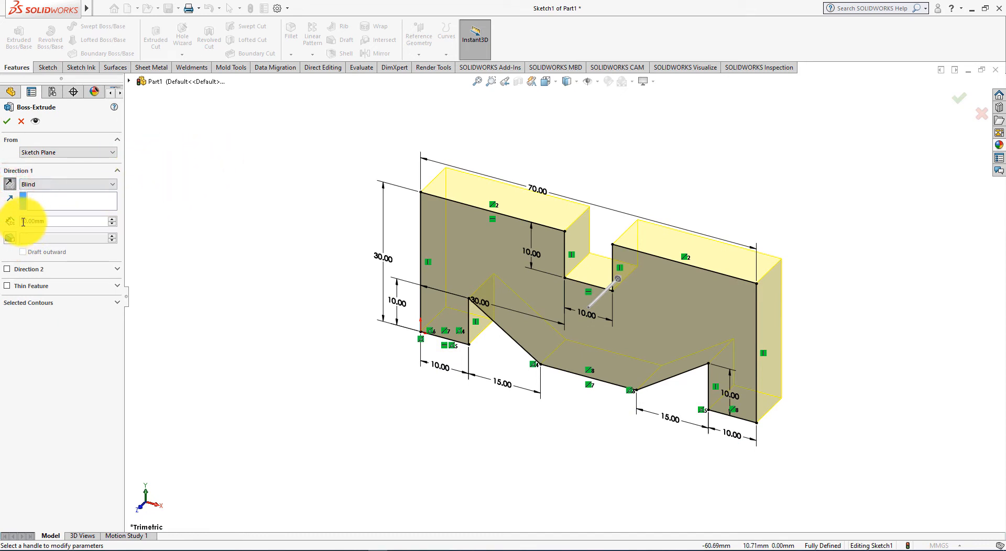
click(8, 122)
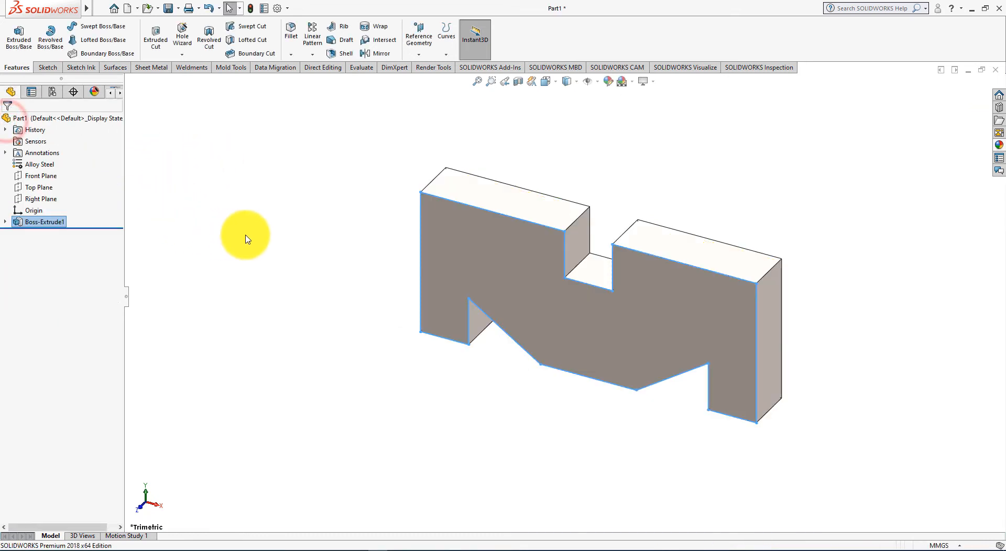
click(244, 234)
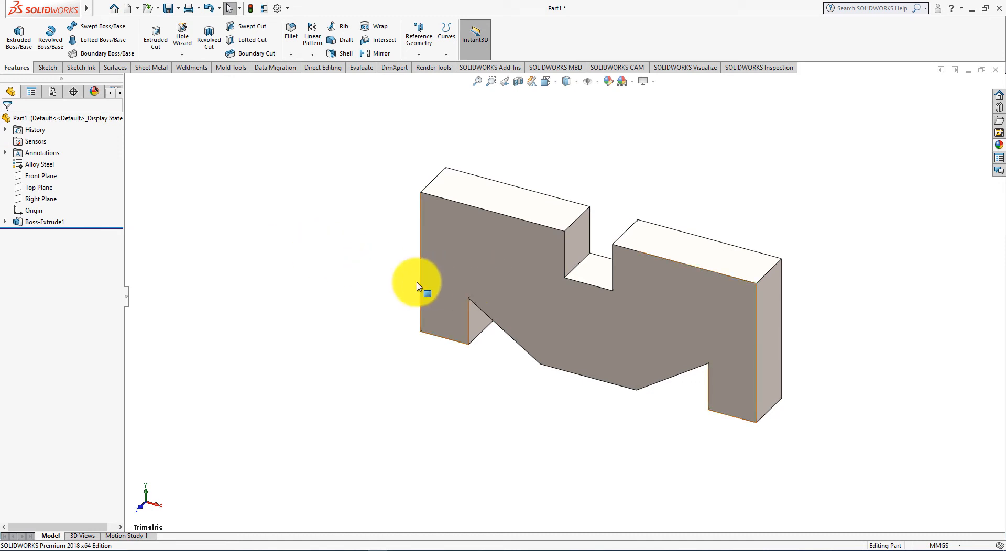
- Colour the block's front and back profile faces green (RGB 0, 255, 0), consulting the exercise drawing
click(506, 278)
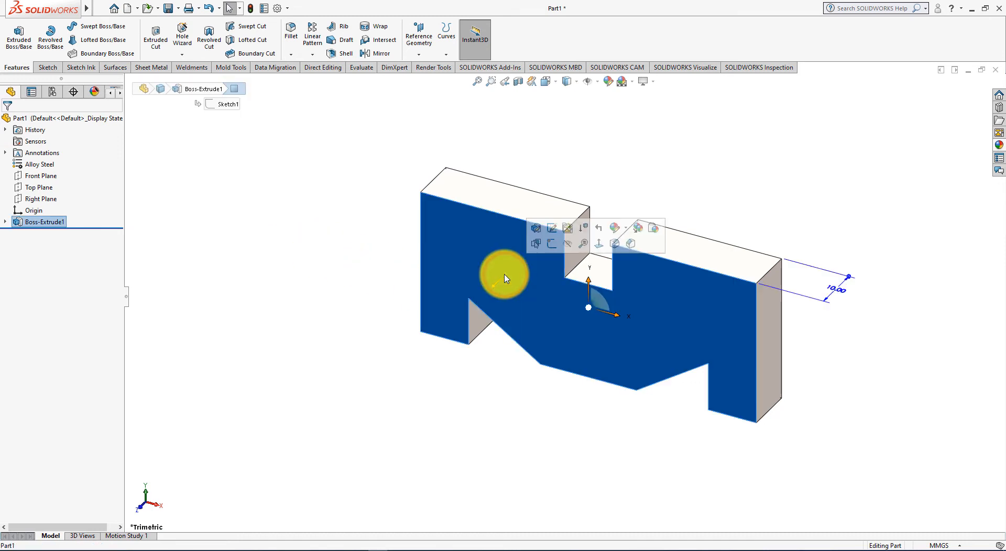
click(608, 83)
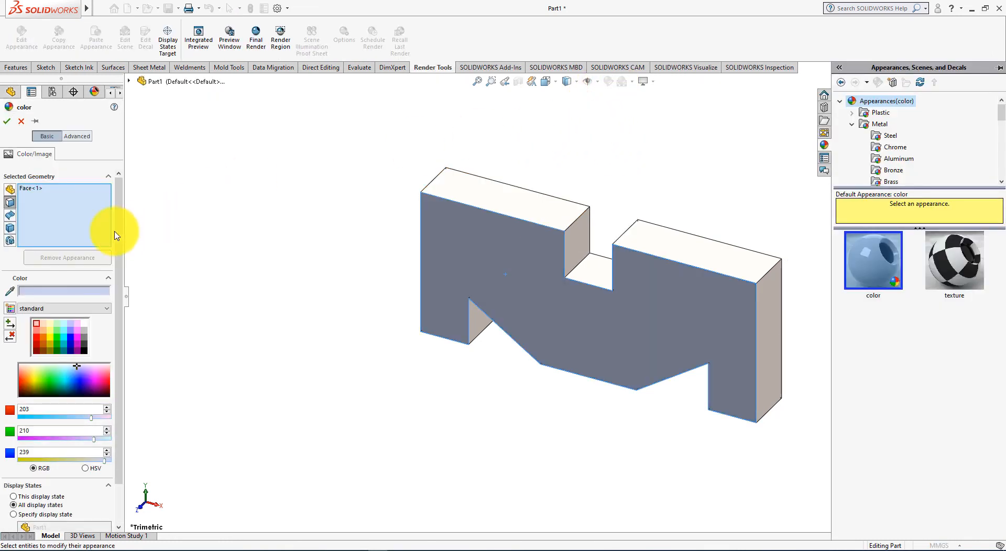
key(alt+Tab)
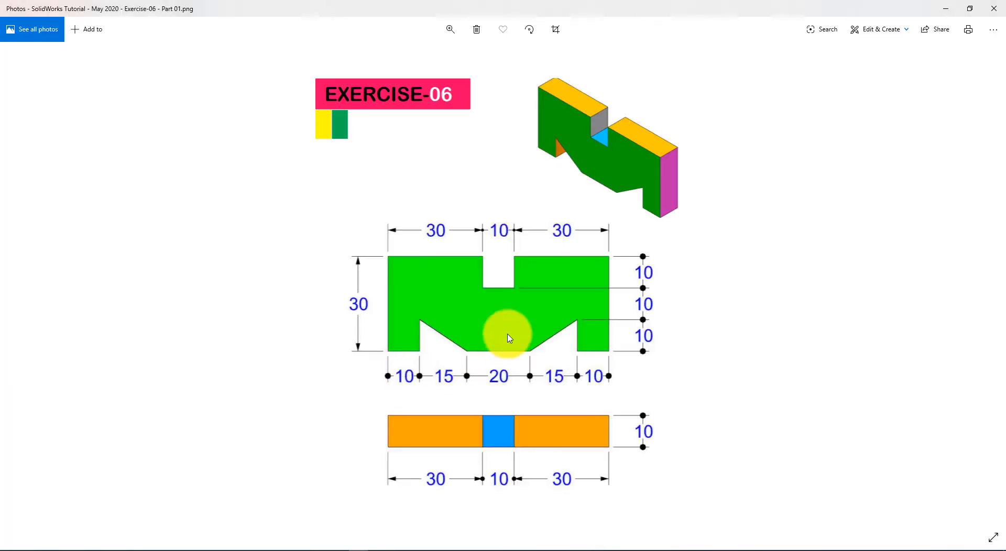
key(alt+Tab)
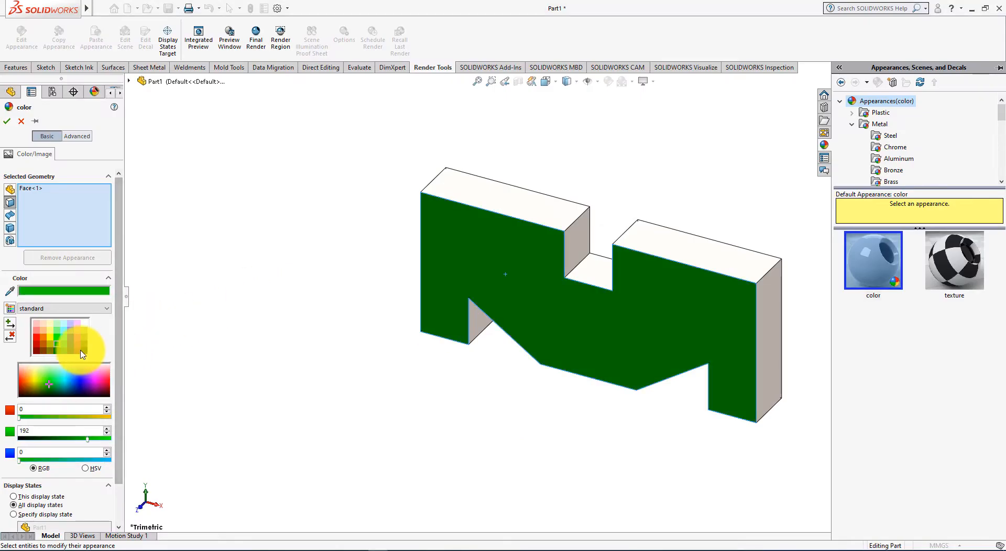
click(58, 344)
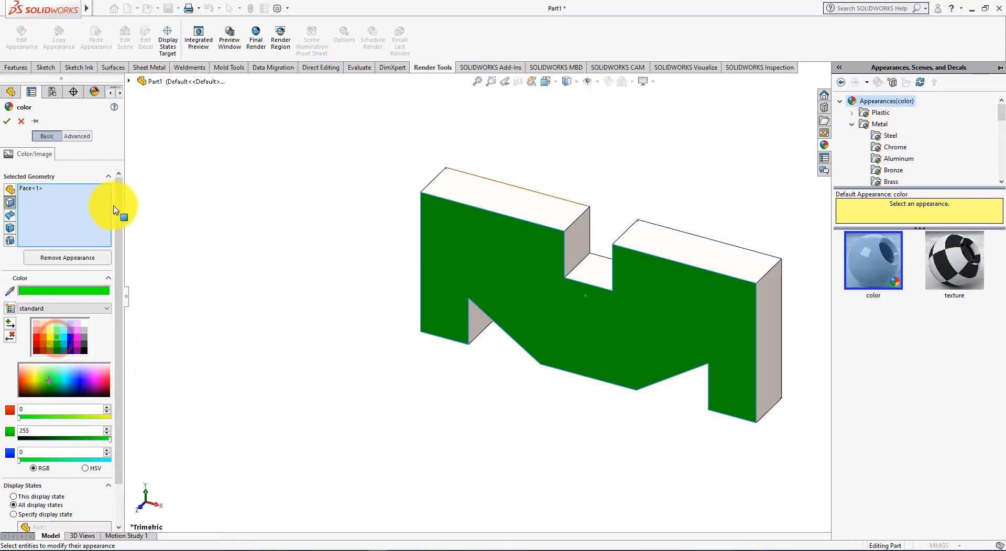
middle_drag(335, 176, 252, 198)
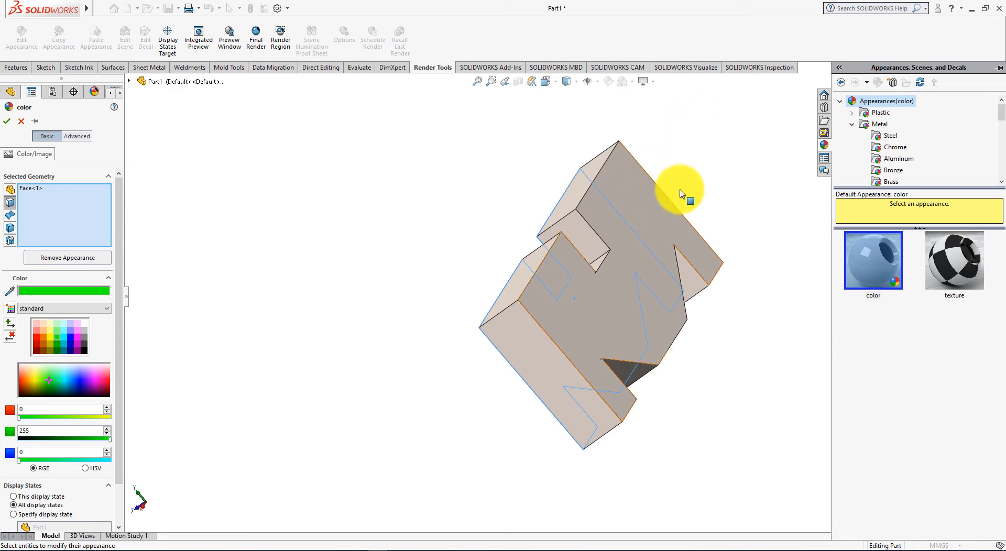
click(644, 209)
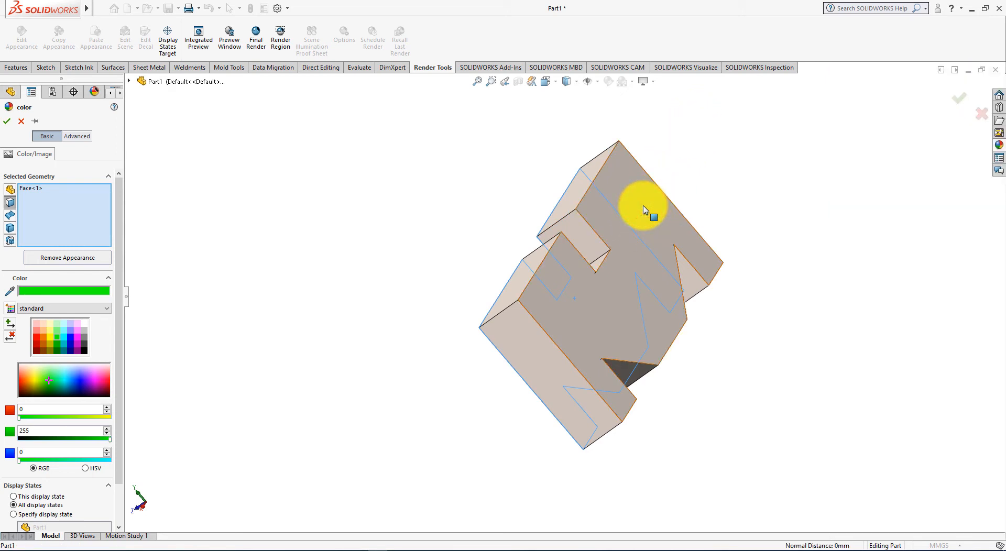
click(655, 235)
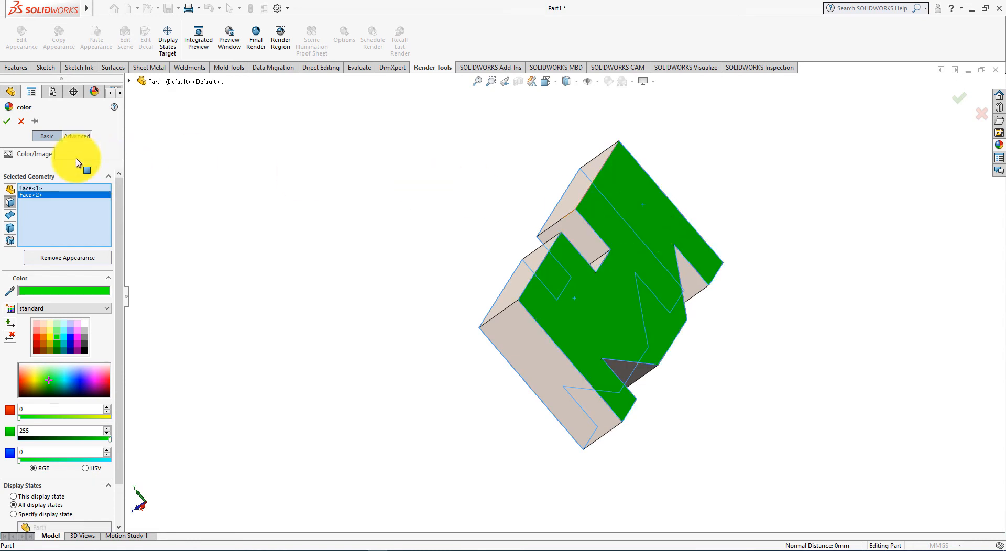
click(6, 123)
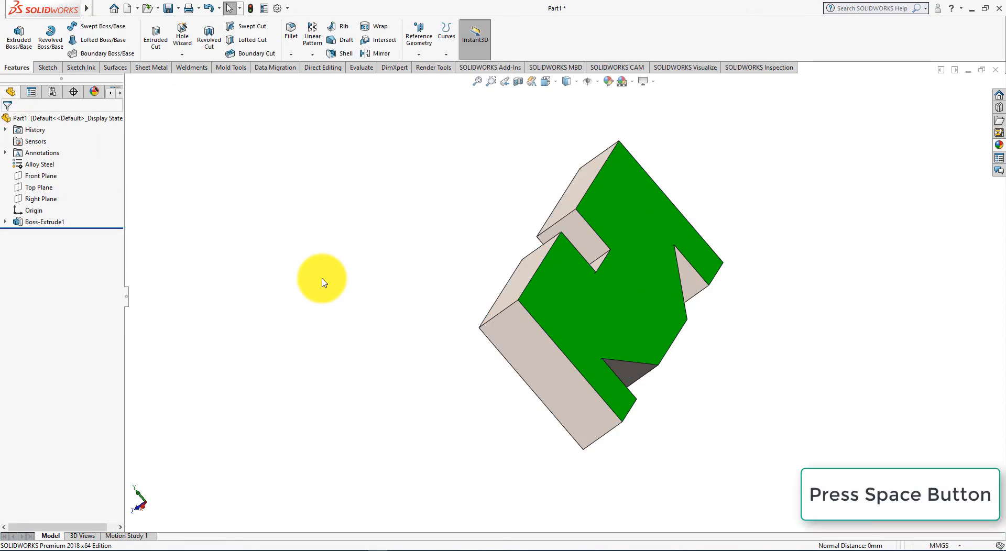
- Colour the two upper faces beside the notch dark yellow (RGB 192, 192, 0) in isometric view, checking the exercise drawing
key(space)
click(90, 41)
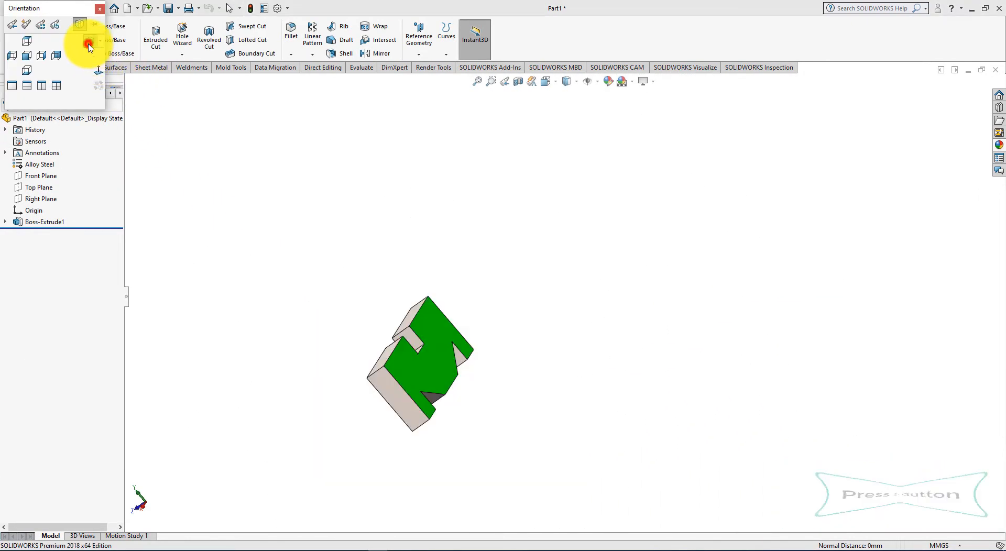
key(alt+Tab)
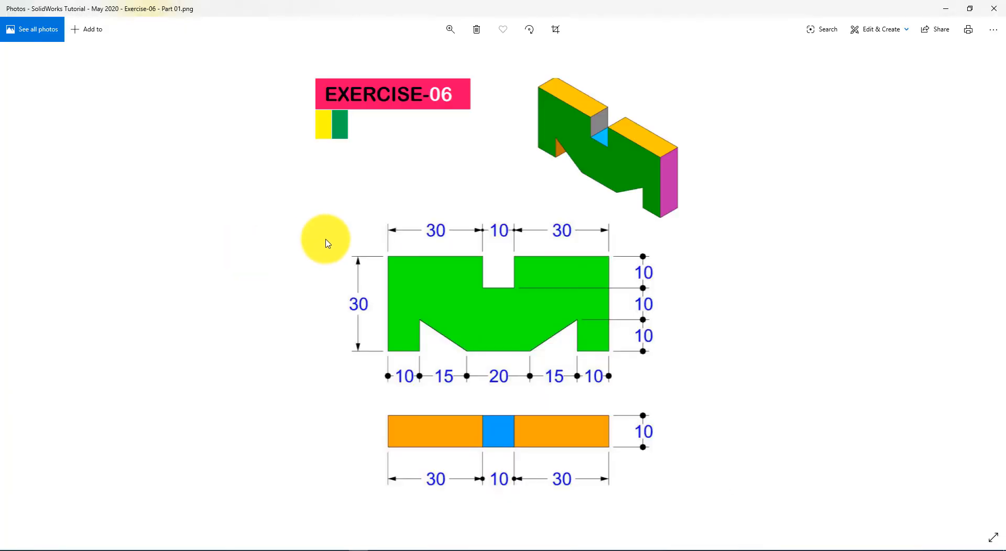
key(alt+Tab)
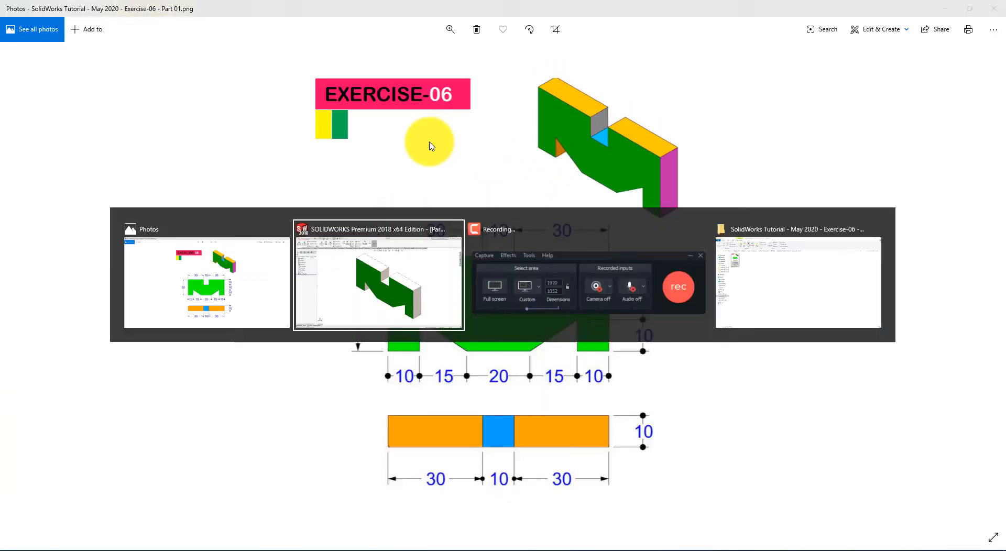
click(465, 160)
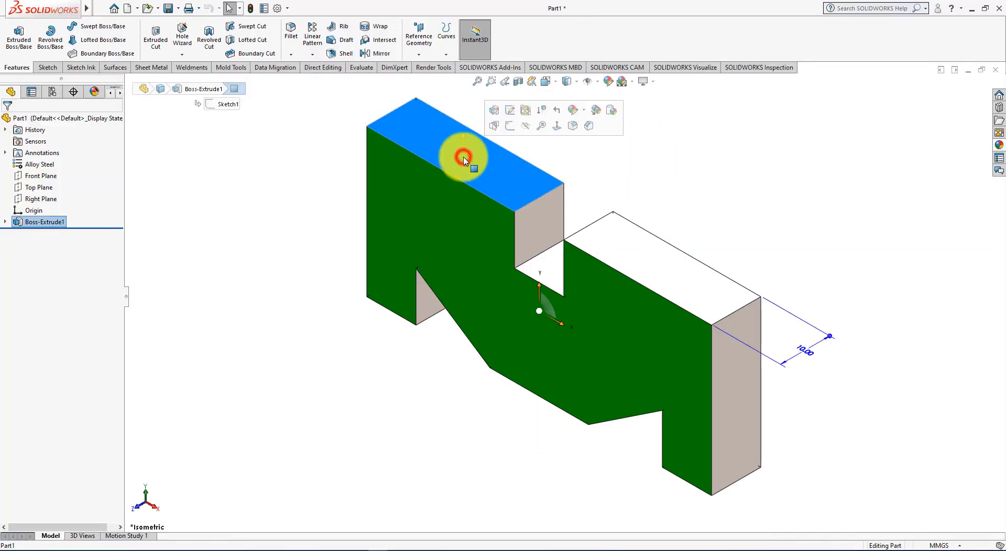
click(609, 82)
click(561, 99)
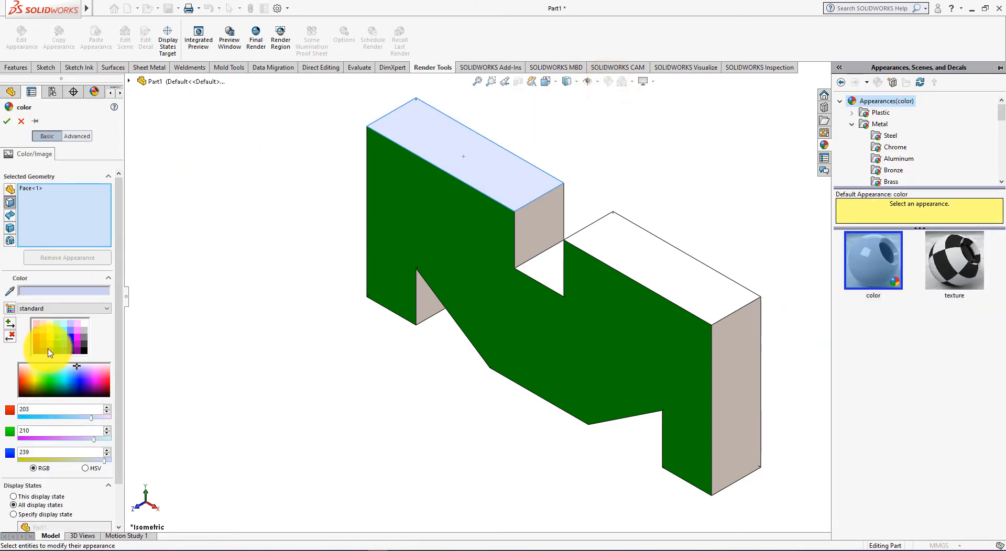
click(50, 346)
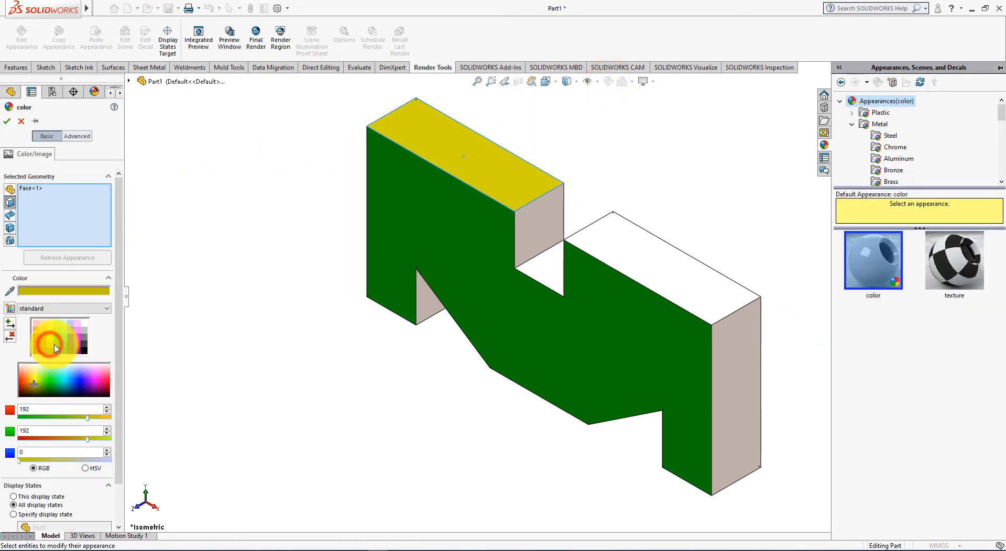
click(616, 251)
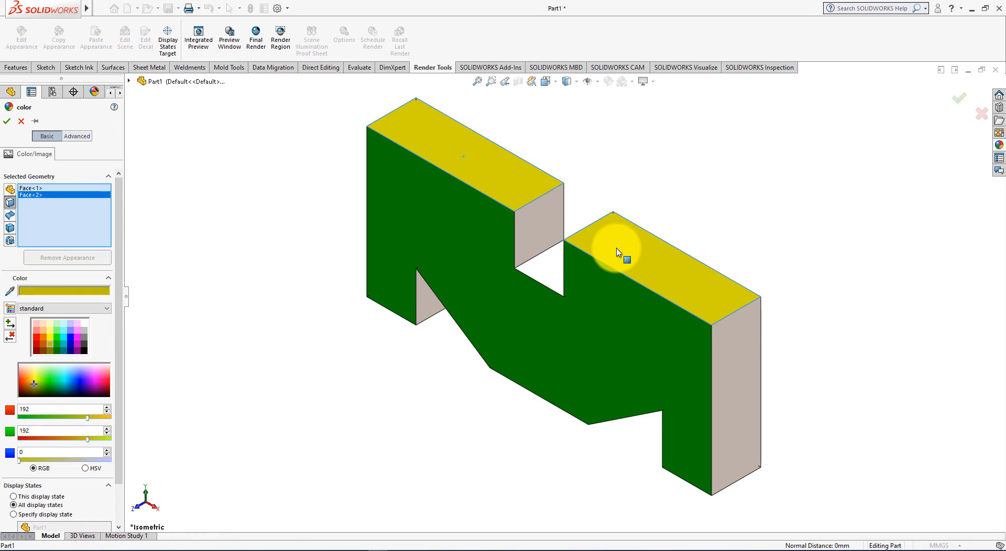
key(alt+Tab)
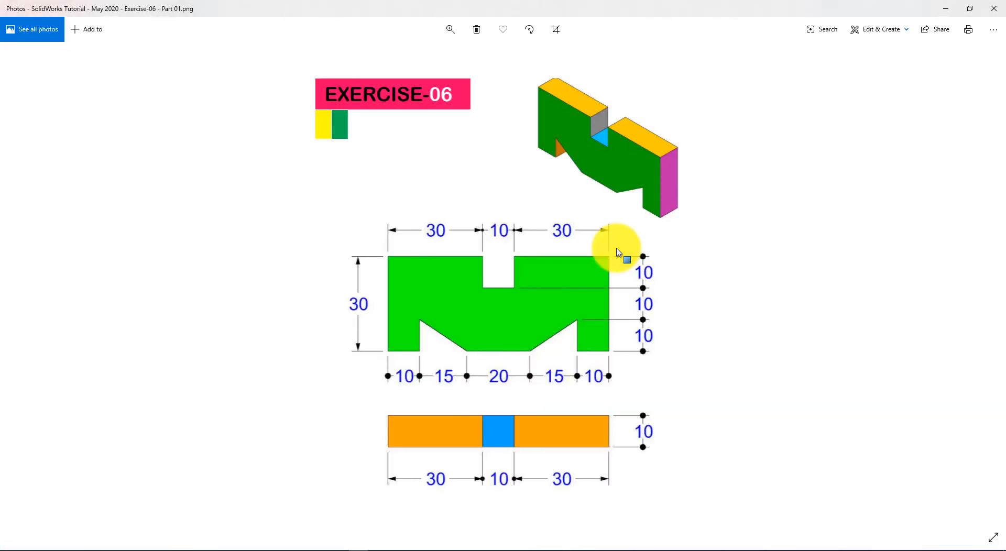
key(alt+Tab)
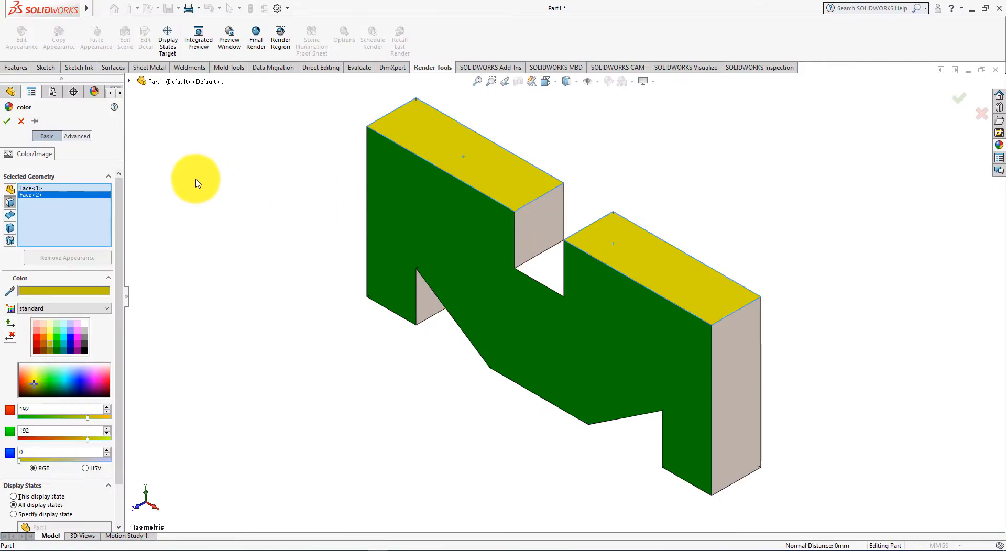
click(6, 124)
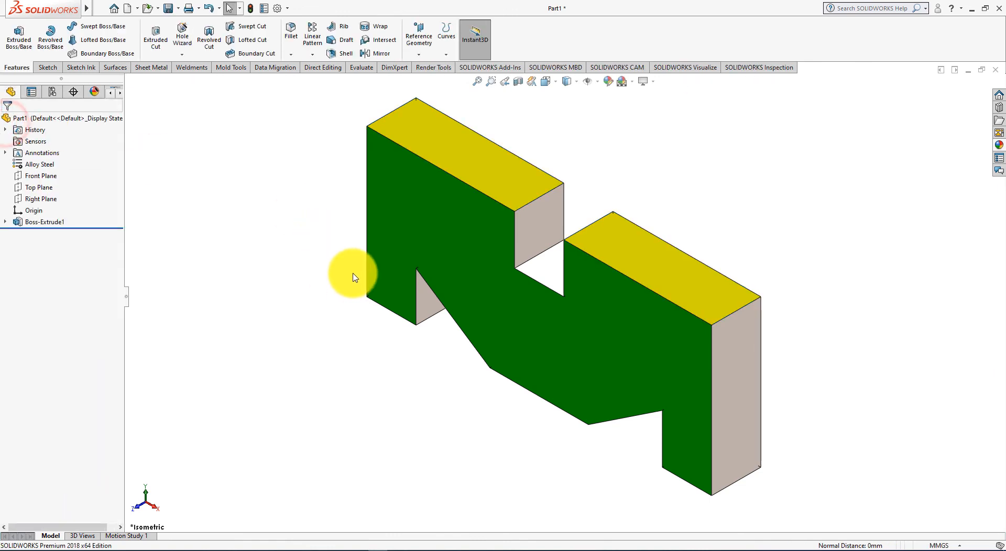
- Colour the block's two outer end faces magenta (RGB 255, 0, 255), consulting the exercise drawing
key(alt+Tab)
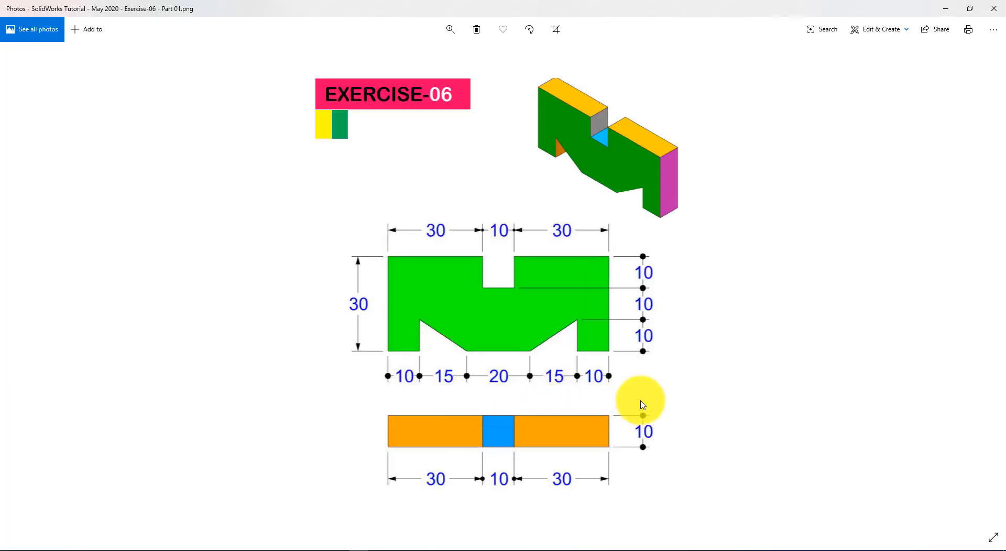
key(alt+Tab)
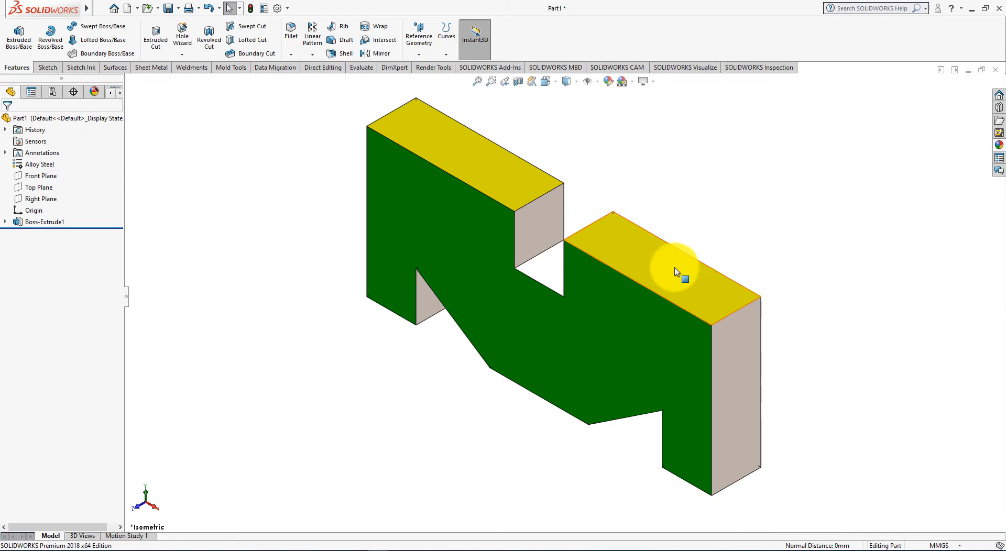
click(725, 354)
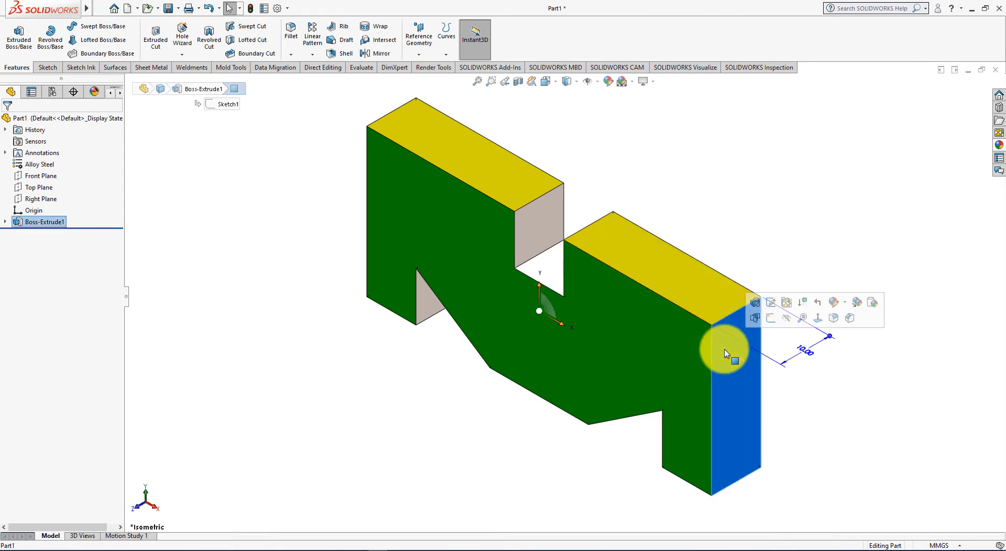
click(607, 83)
key(alt+Tab)
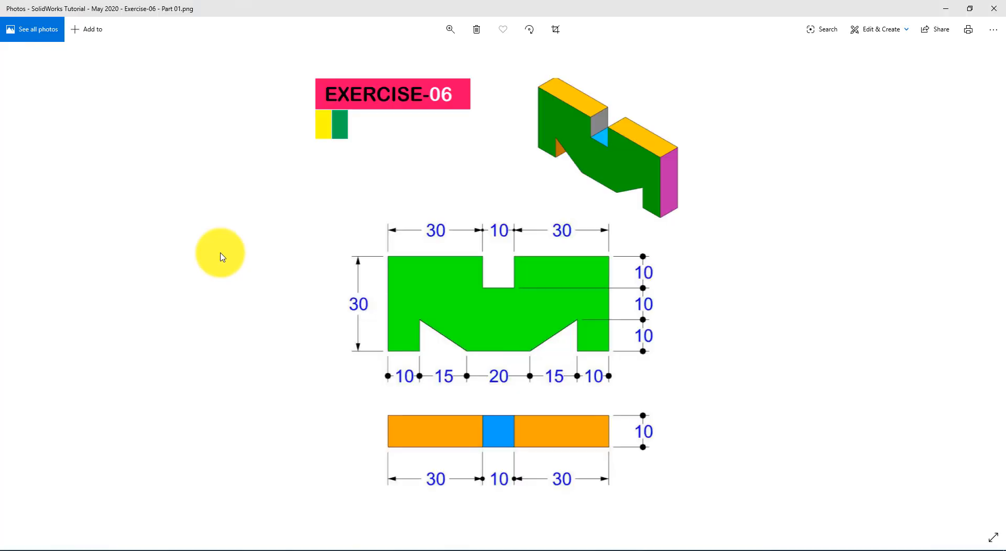
key(alt+Tab)
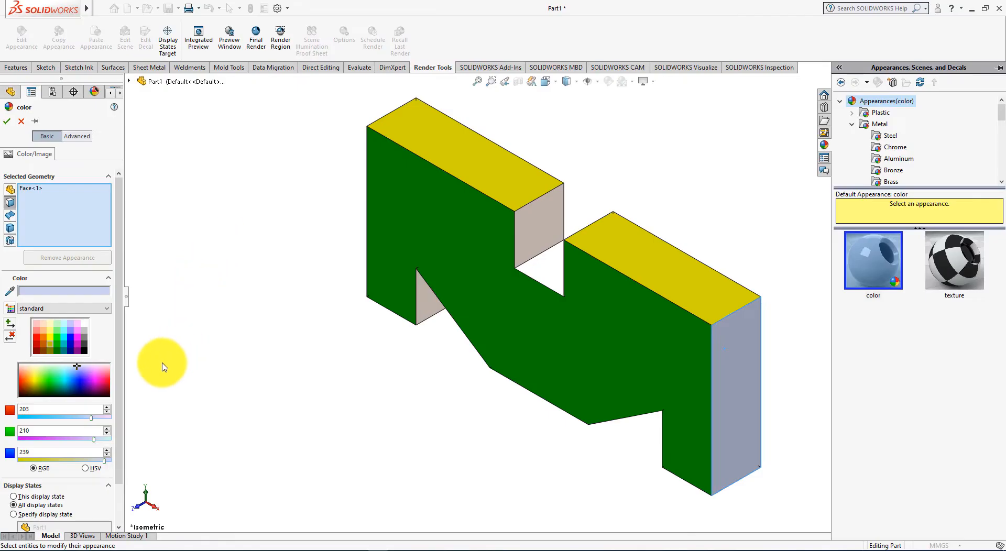
click(77, 338)
middle_drag(202, 269, 287, 305)
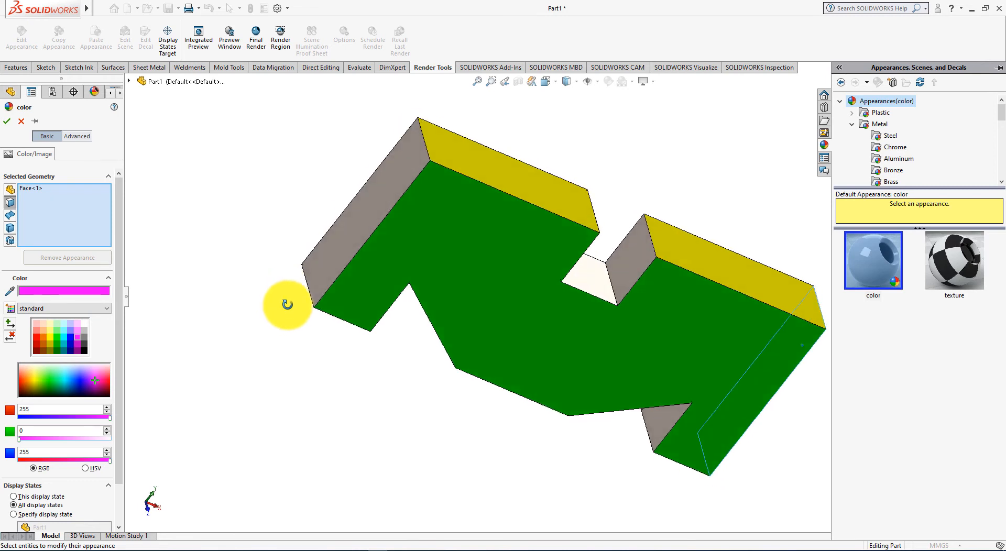
click(354, 236)
click(353, 238)
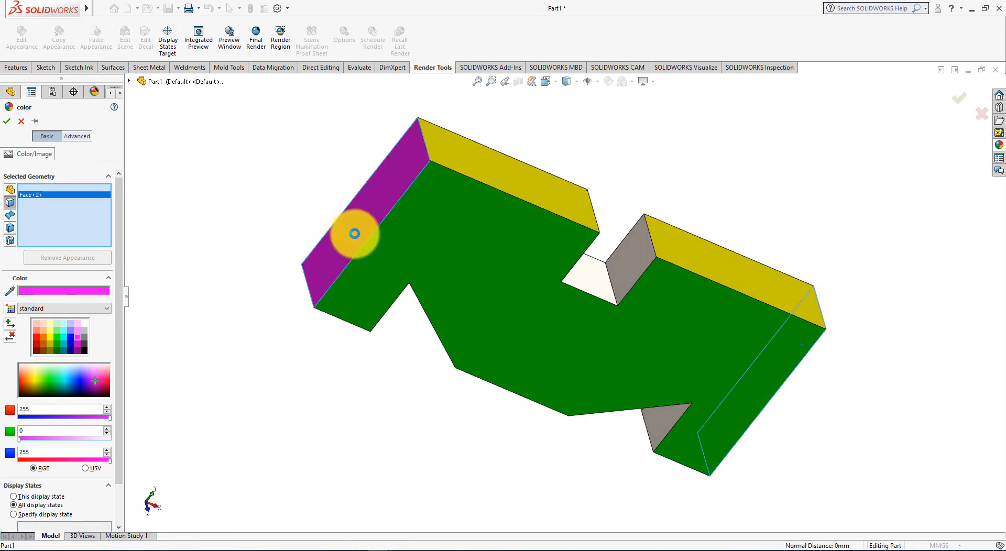
click(7, 121)
- Colour the floor face of the upper notch cyan (RGB 0, 255, 255), consulting the exercise drawing
key(alt+Tab)
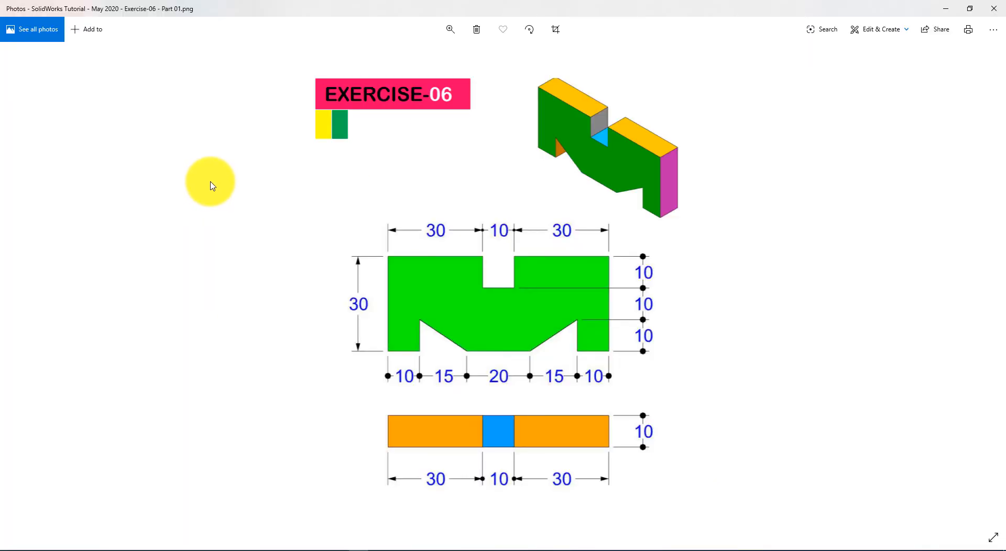
key(alt+Tab)
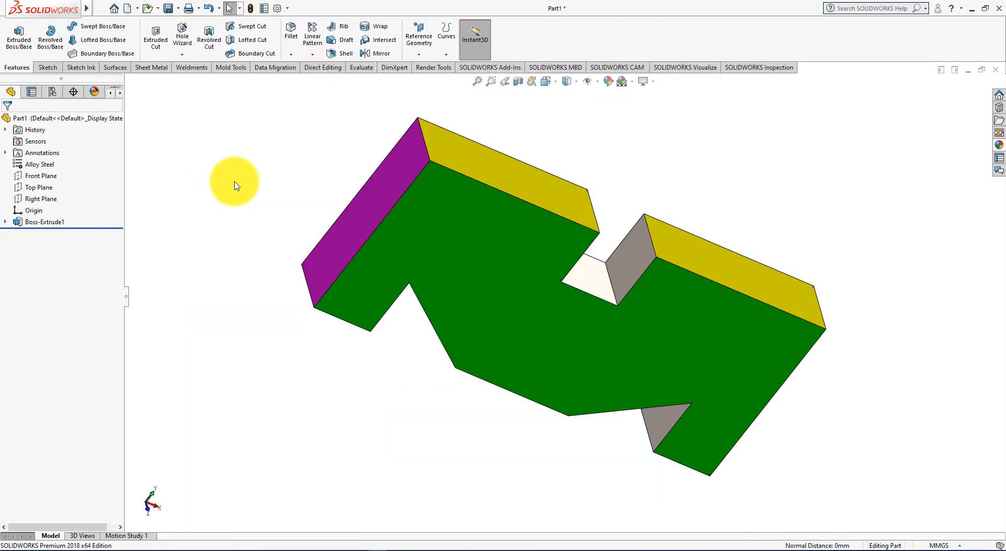
click(586, 277)
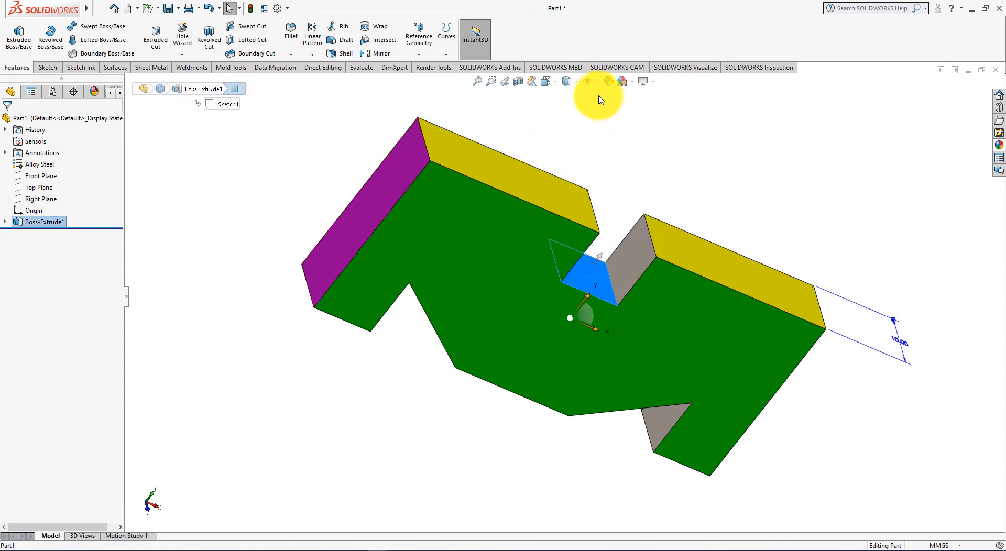
click(609, 82)
key(alt+Tab)
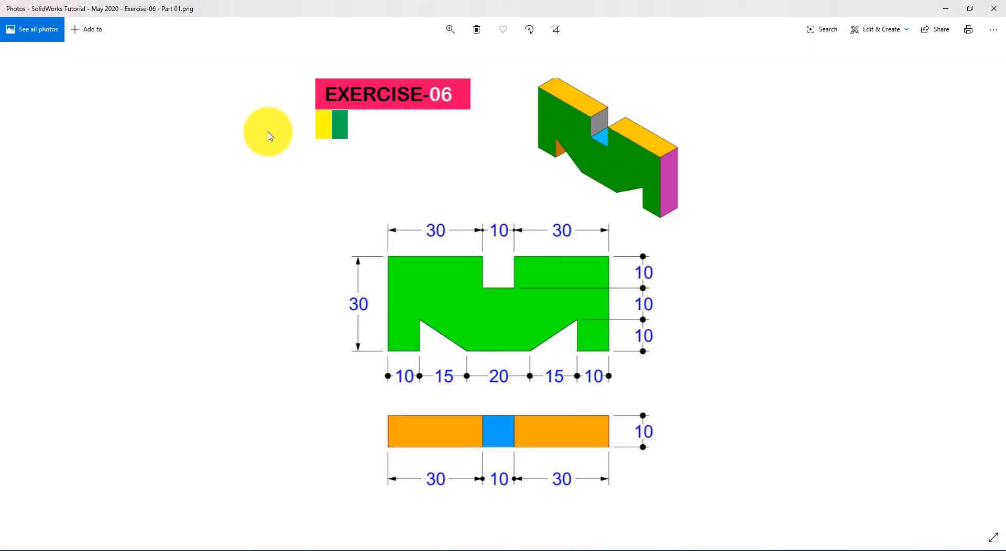
key(alt+Tab)
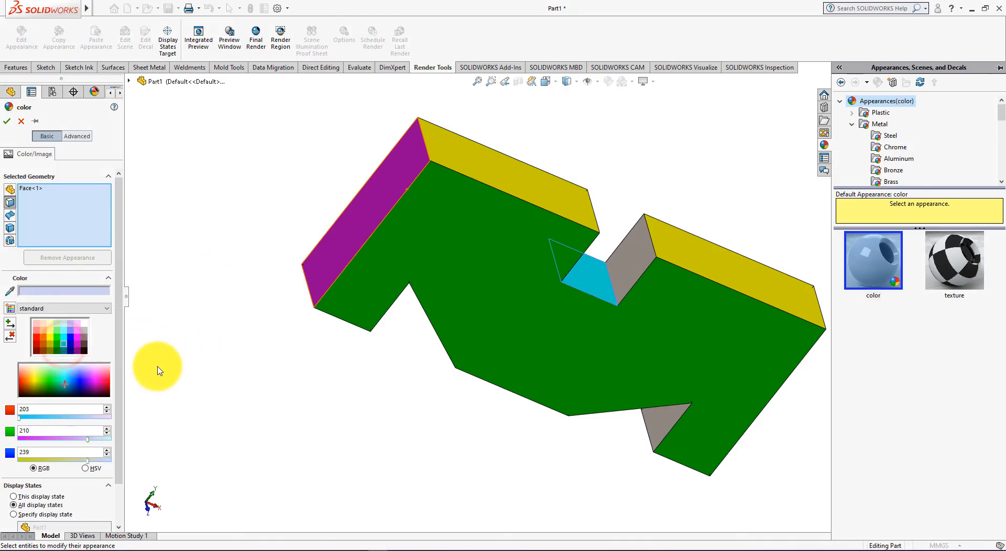
click(56, 341)
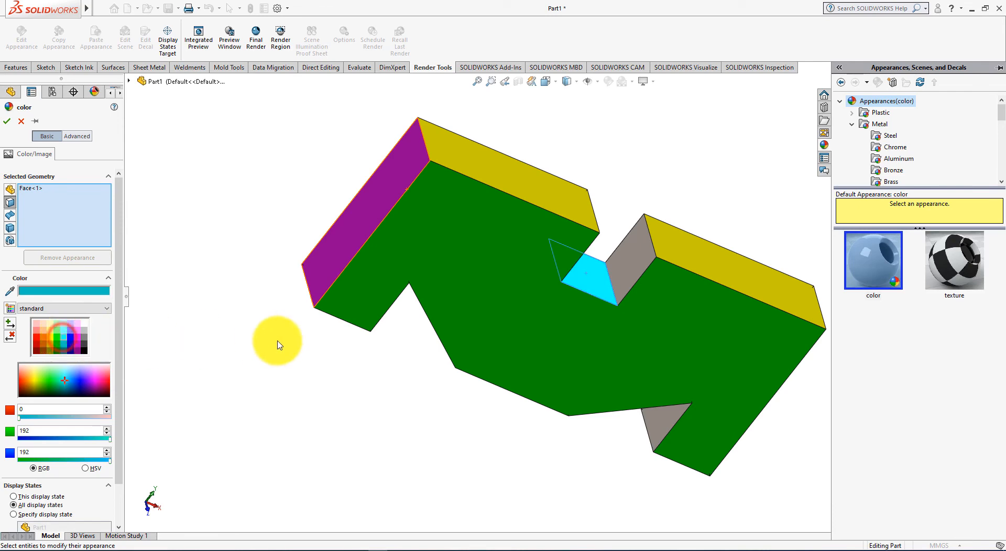
middle_drag(277, 364, 252, 313)
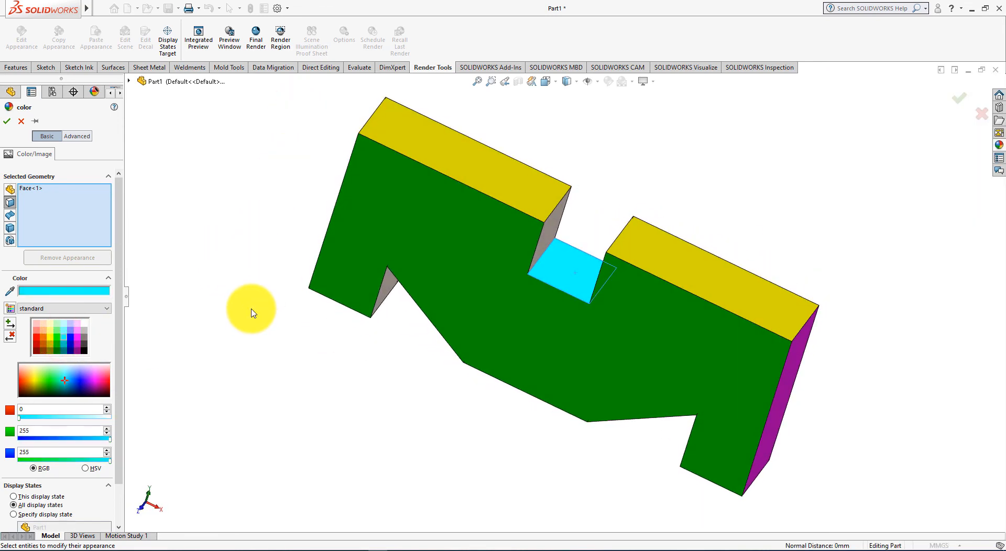
- Extend the cyan colour to the flat underside face between the two sloped faces, checking the exercise drawing, and accept it
key(alt+Tab)
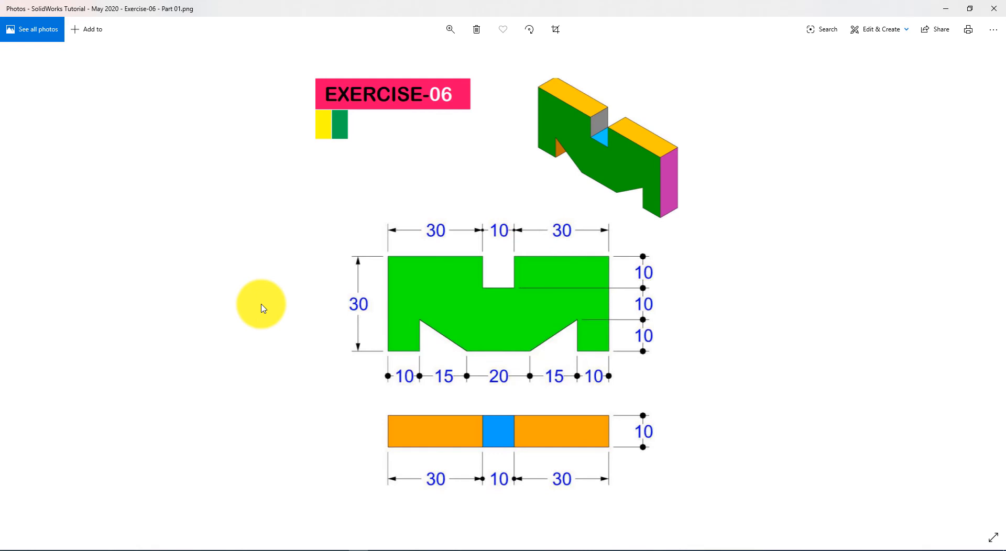
key(alt+Tab)
middle_drag(292, 344, 328, 176)
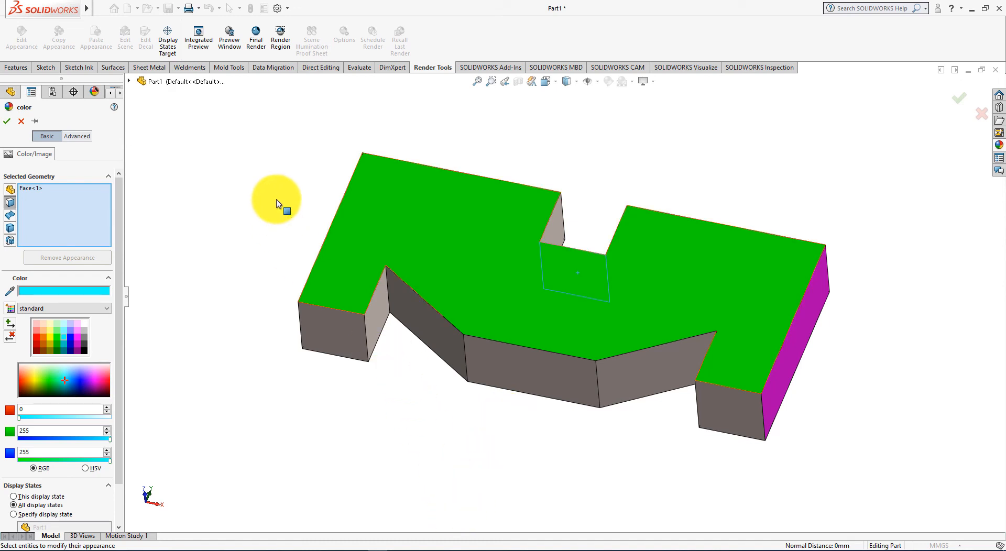
middle_drag(216, 366, 220, 376)
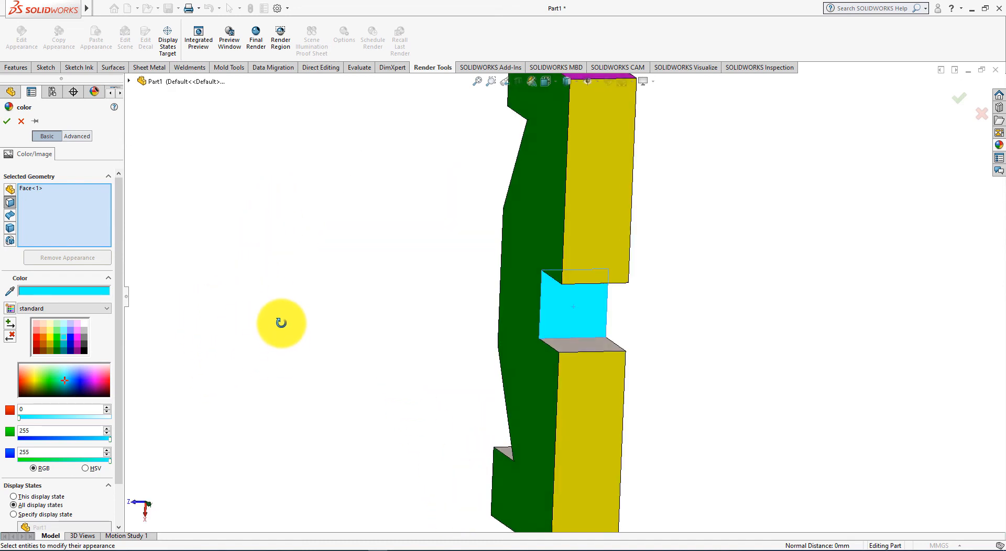
middle_drag(281, 323, 321, 239)
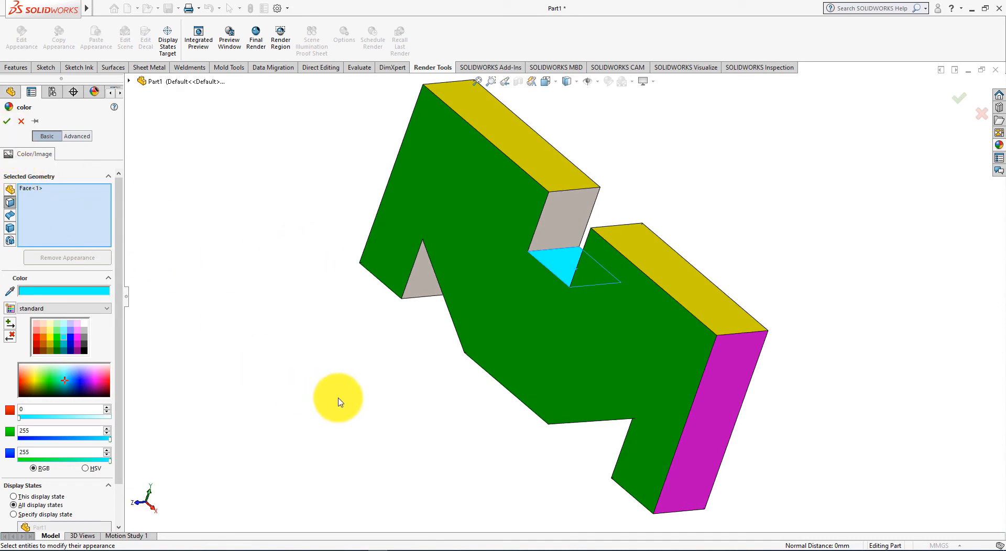
middle_drag(326, 411, 388, 218)
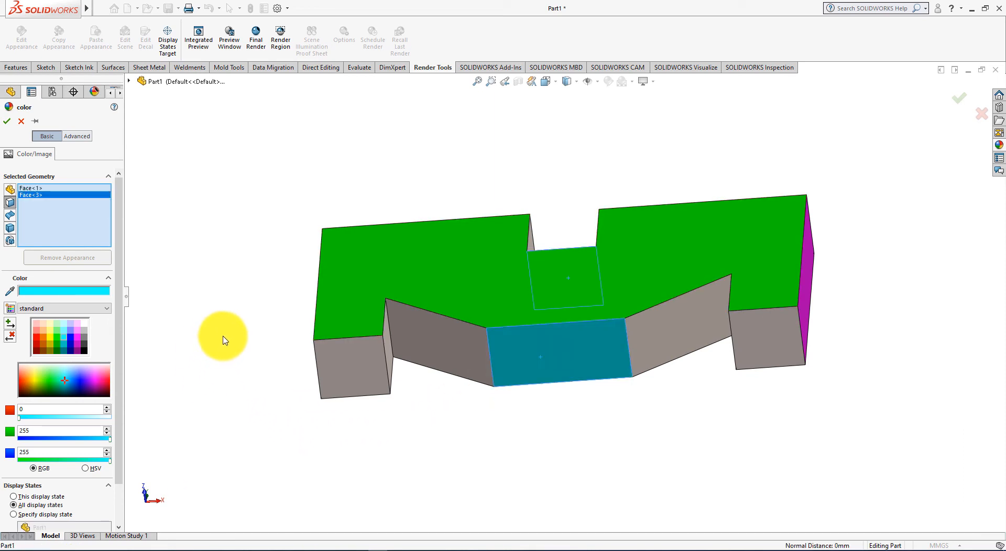
click(6, 122)
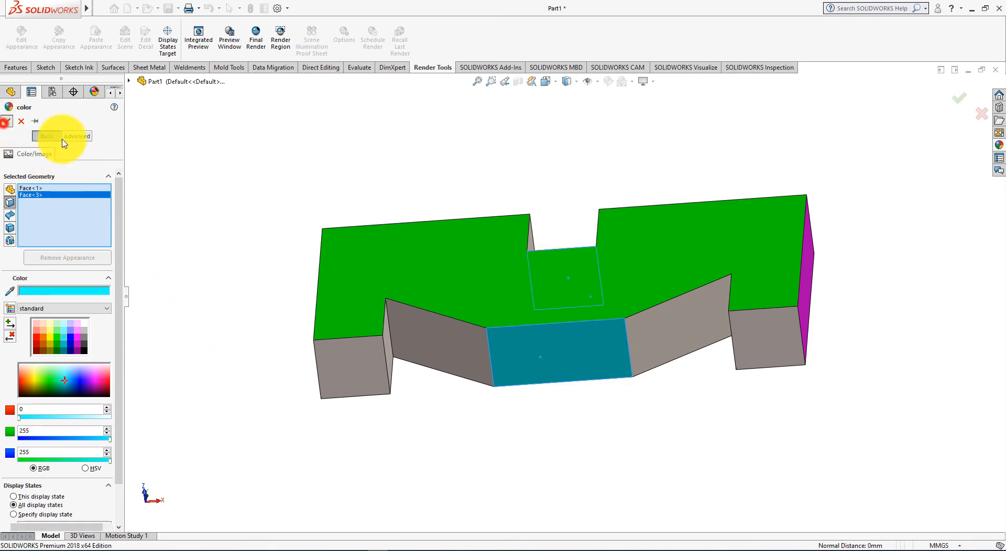
- Edit the colour of the upper face left of the notch and add both legs' bottom faces in the same dark yellow (RGB 192, 192, 0)
middle_drag(234, 157, 252, 405)
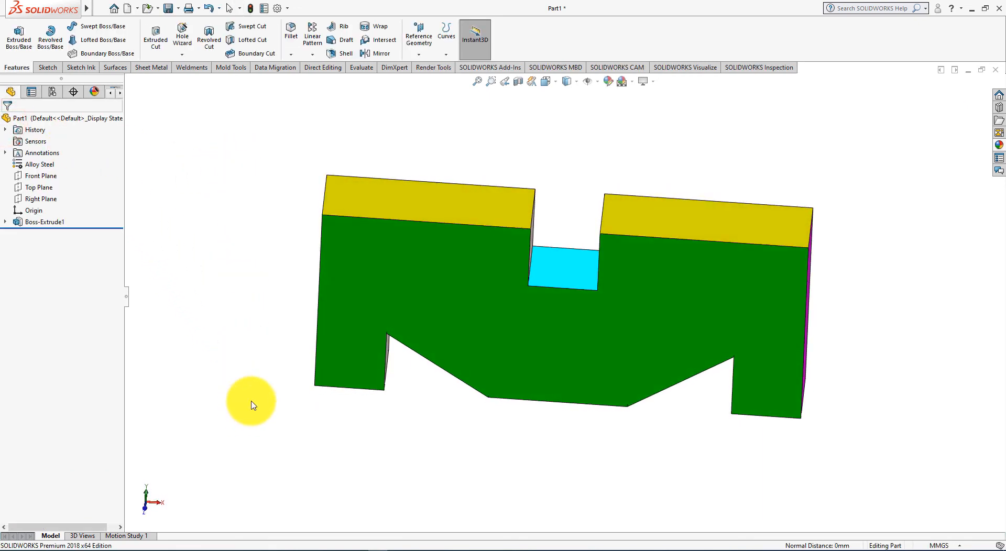
click(408, 204)
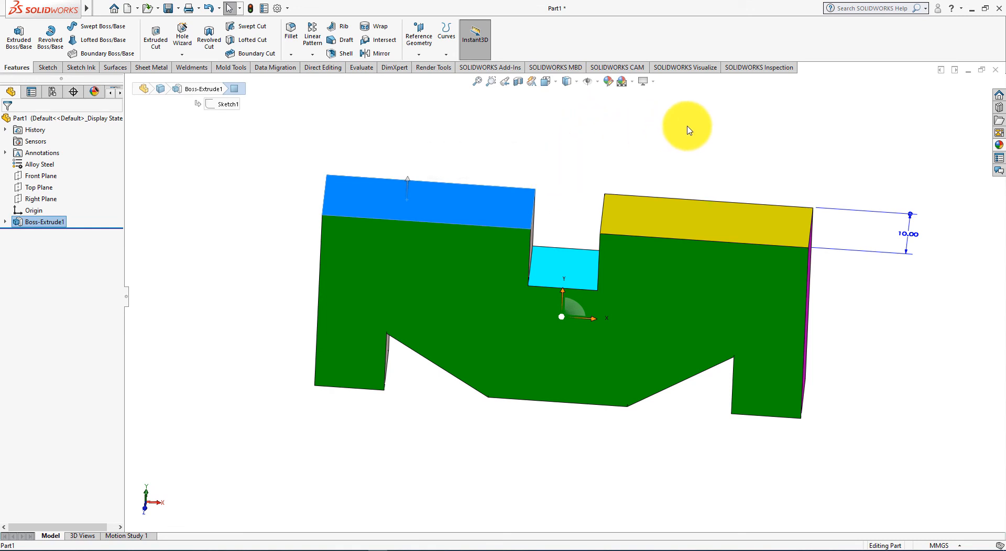
click(610, 83)
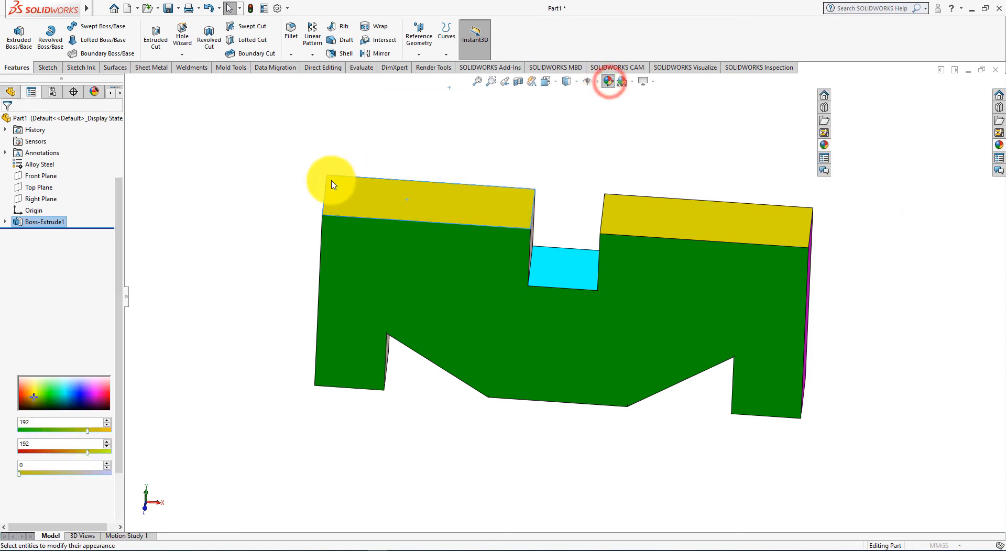
middle_drag(207, 276, 216, 68)
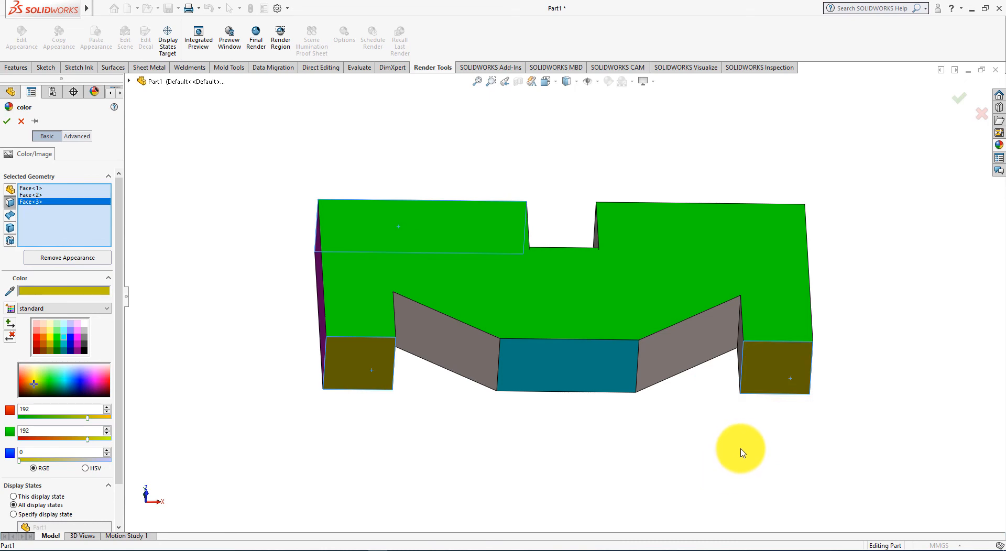
- Add the two sloped underside faces and both legs' inner vertical faces to the dark yellow colour (RGB 192, 192, 0) and accept it
middle_drag(744, 454, 692, 375)
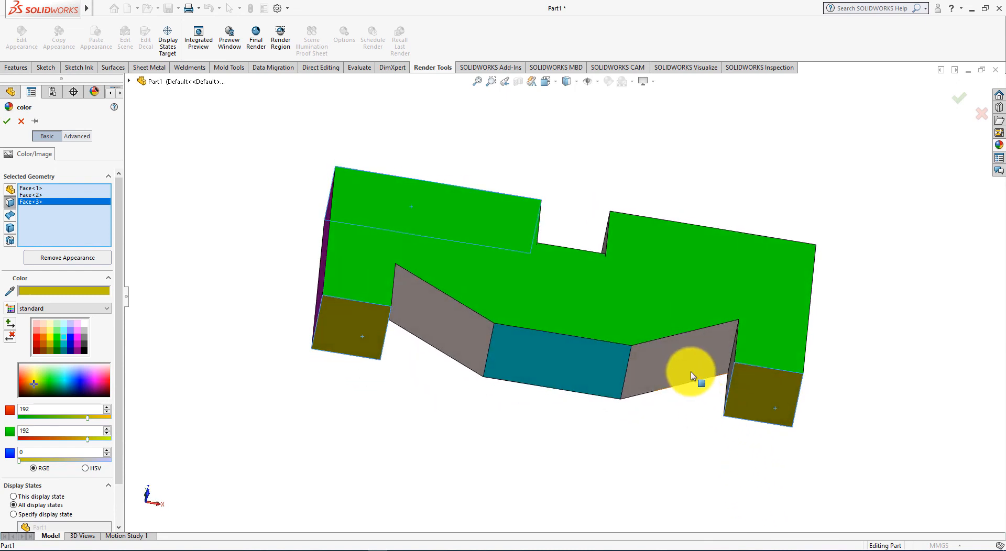
click(676, 373)
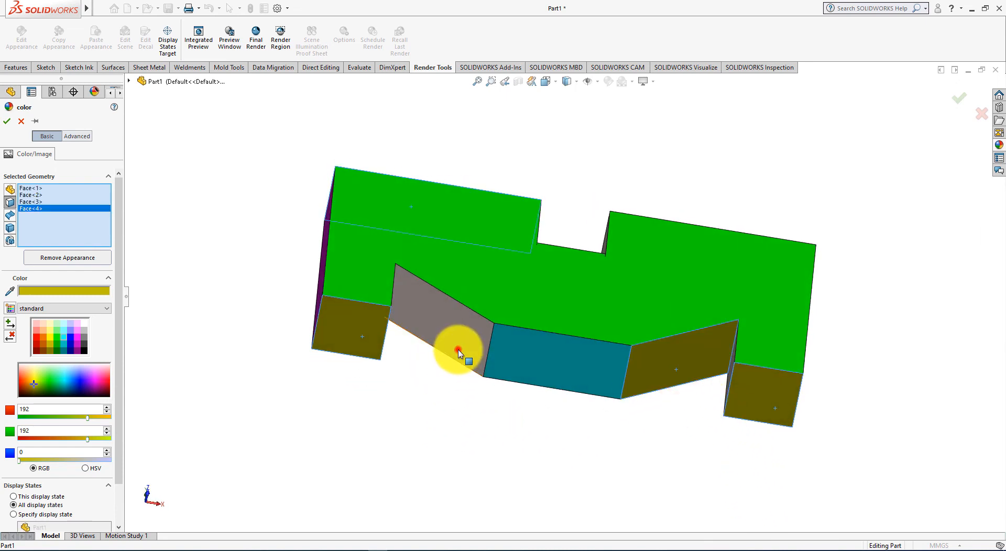
click(458, 350)
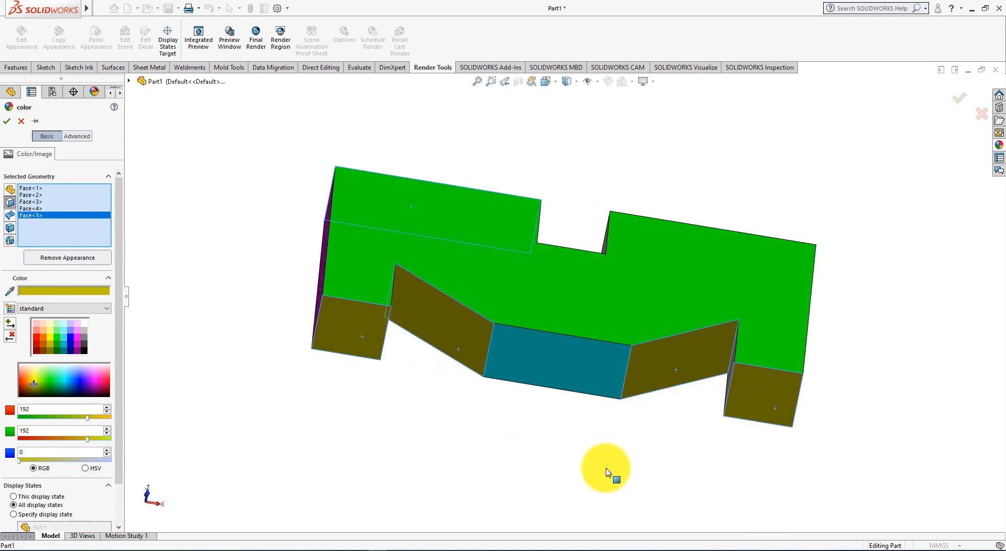
middle_drag(611, 467, 549, 426)
click(383, 317)
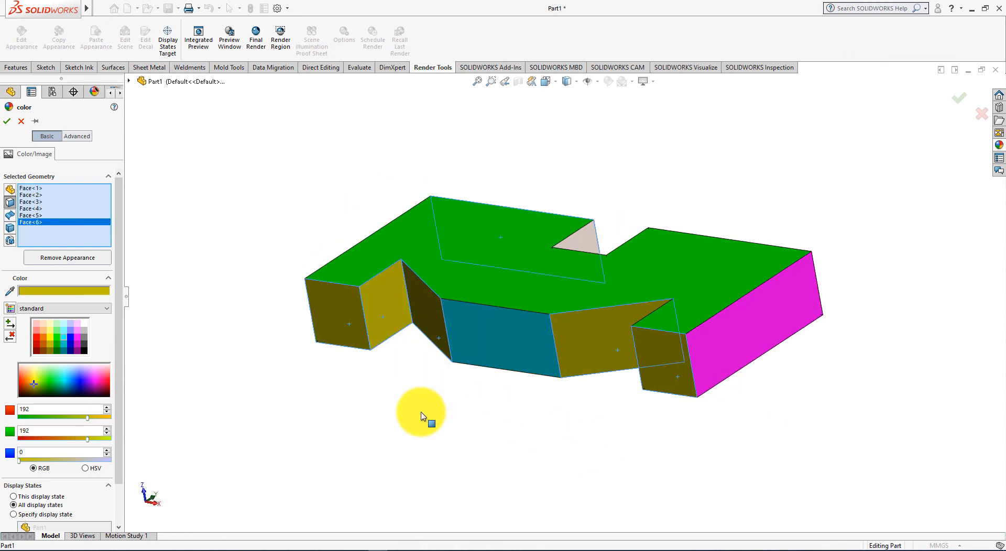
middle_drag(422, 417, 550, 438)
click(692, 357)
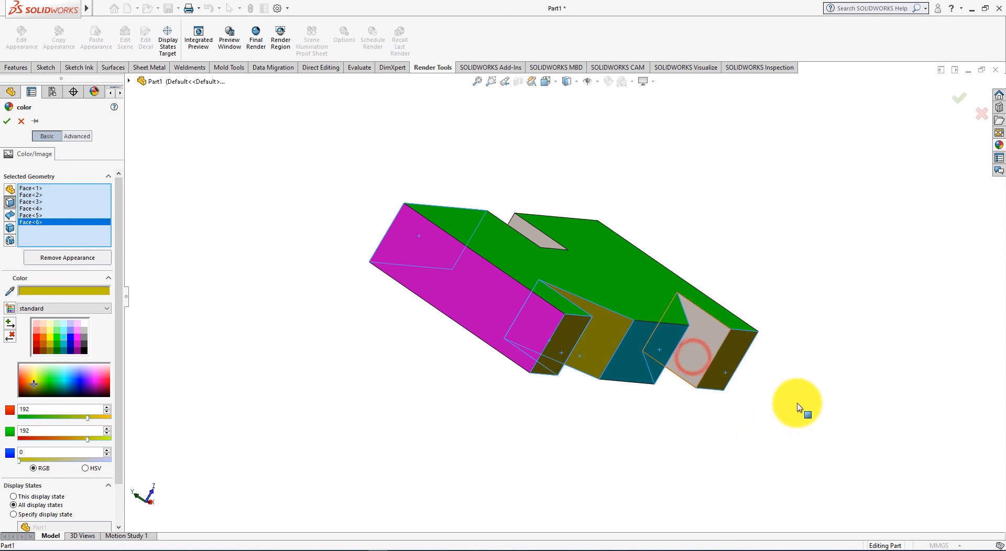
middle_drag(811, 390, 741, 460)
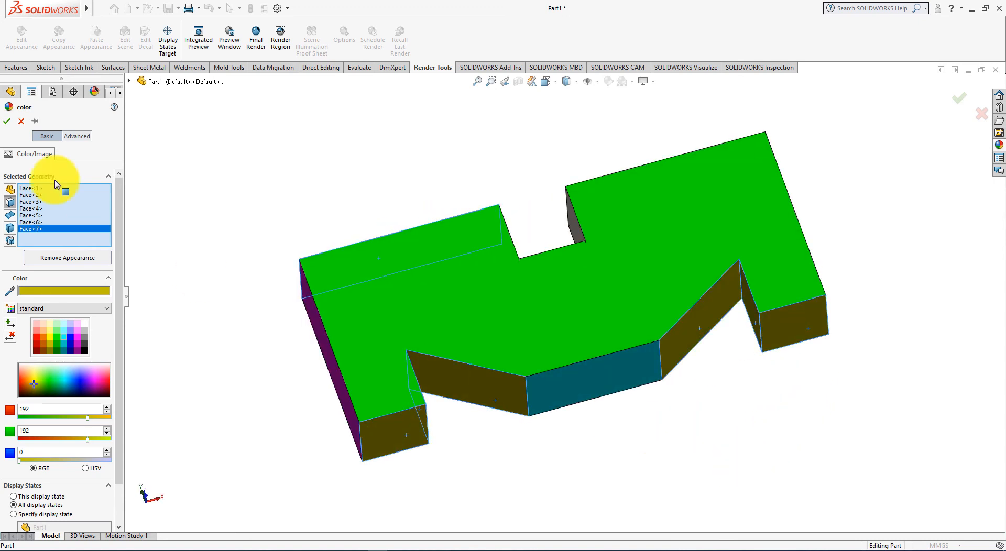
click(8, 123)
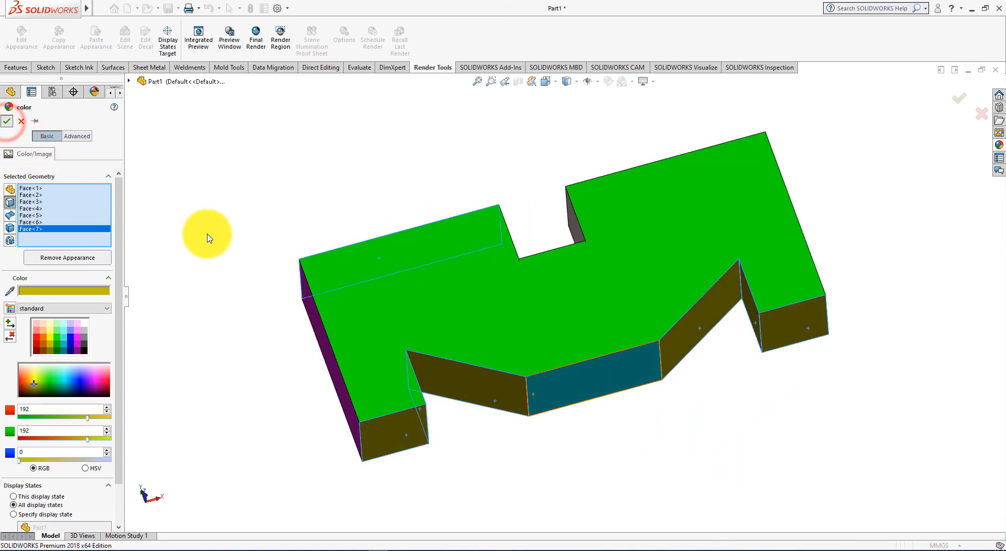
- Compare the coloured block with the exercise drawing, inspect it from other angles and return to the isometric view
key(space)
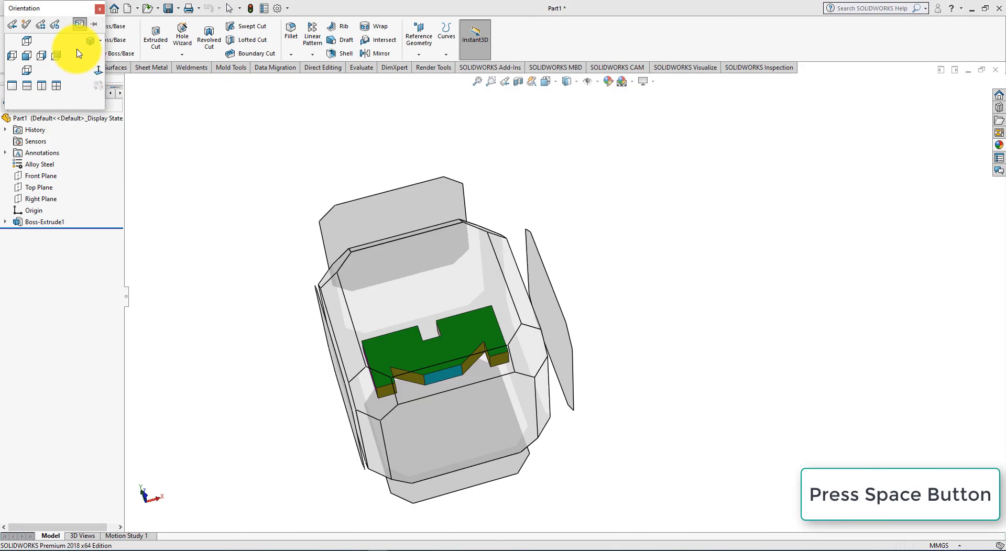
click(89, 44)
key(alt+Tab)
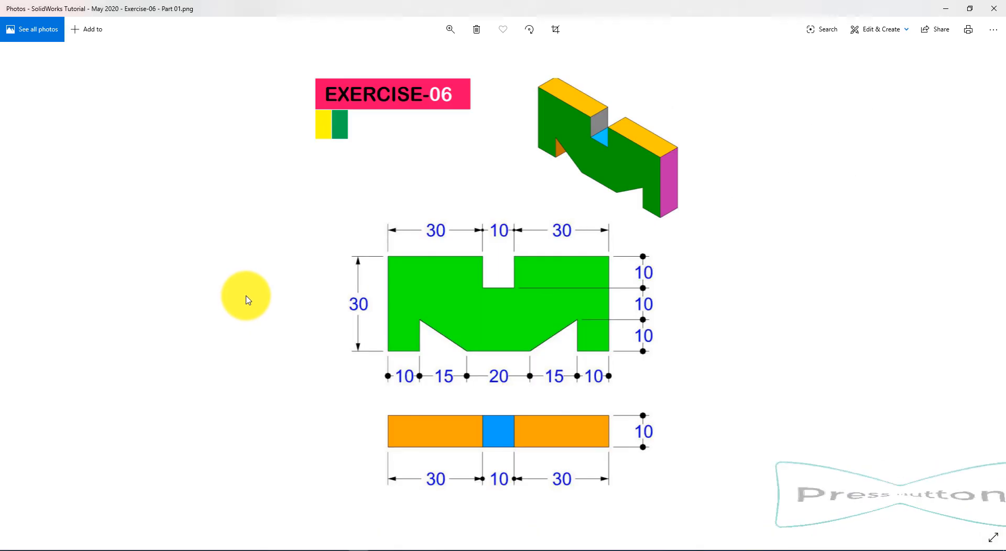
key(alt+Tab)
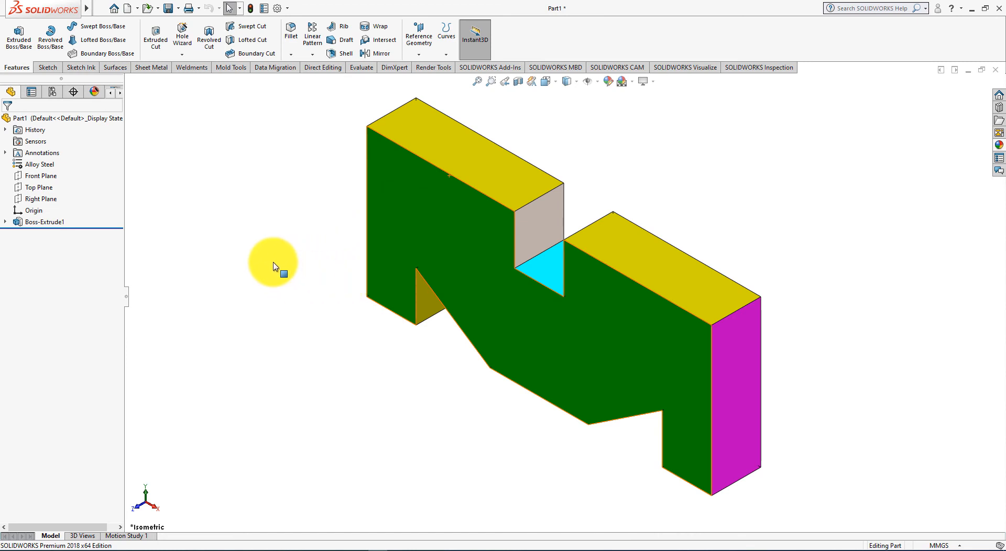
middle_drag(334, 317, 176, 173)
key(ctrl+7)
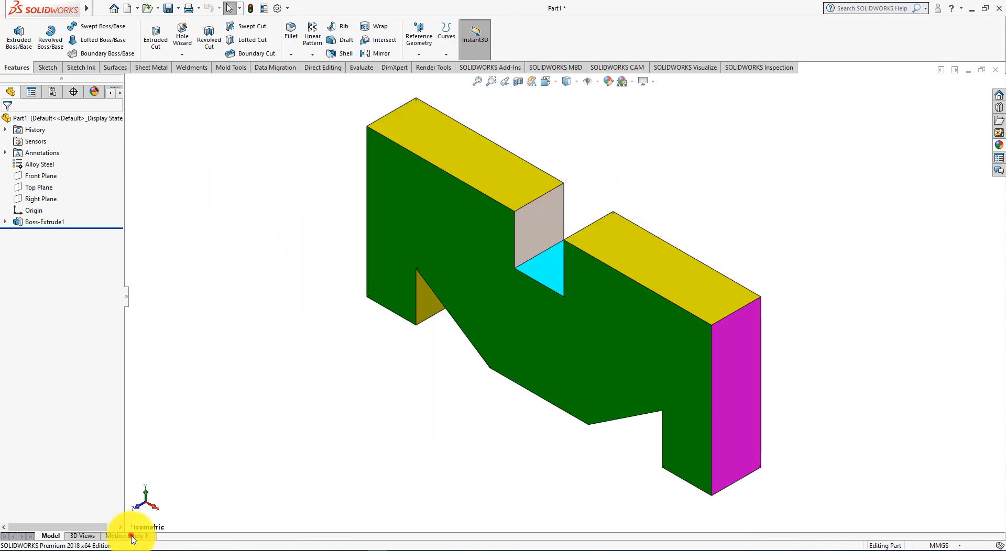
- Create a rotate-model animation in Motion Study 1 with one clockwise rotation about the Y-axis lasting 10 seconds, and play it from the start
click(131, 537)
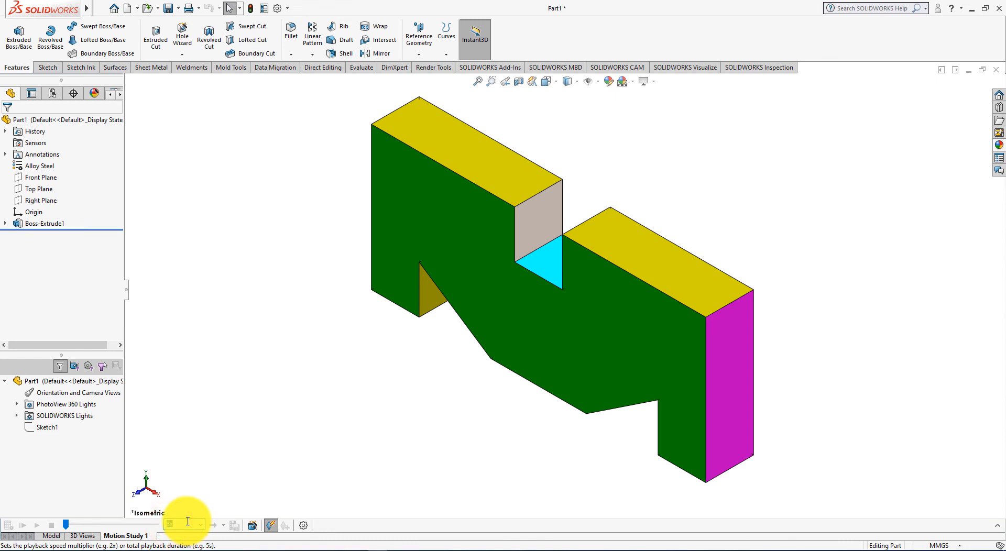
click(253, 526)
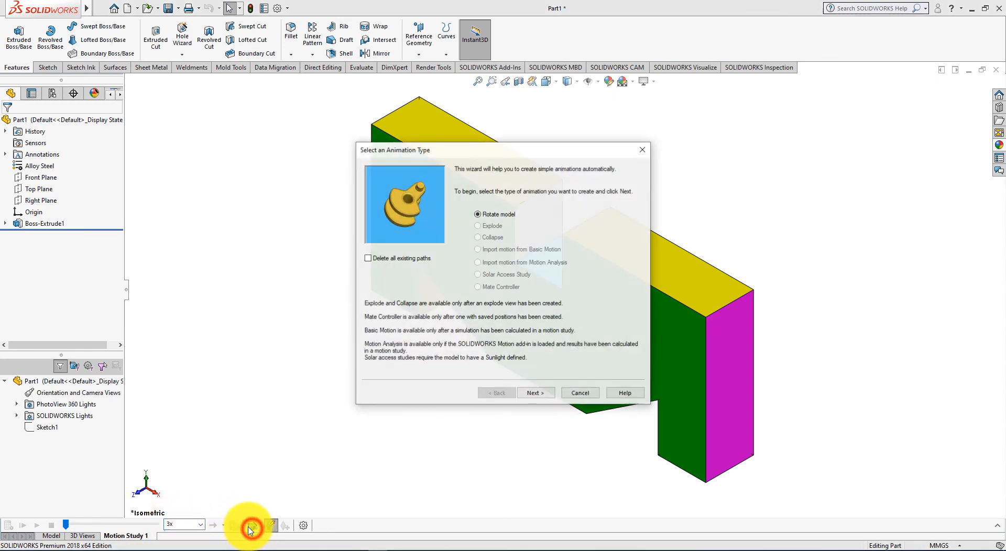
click(552, 395)
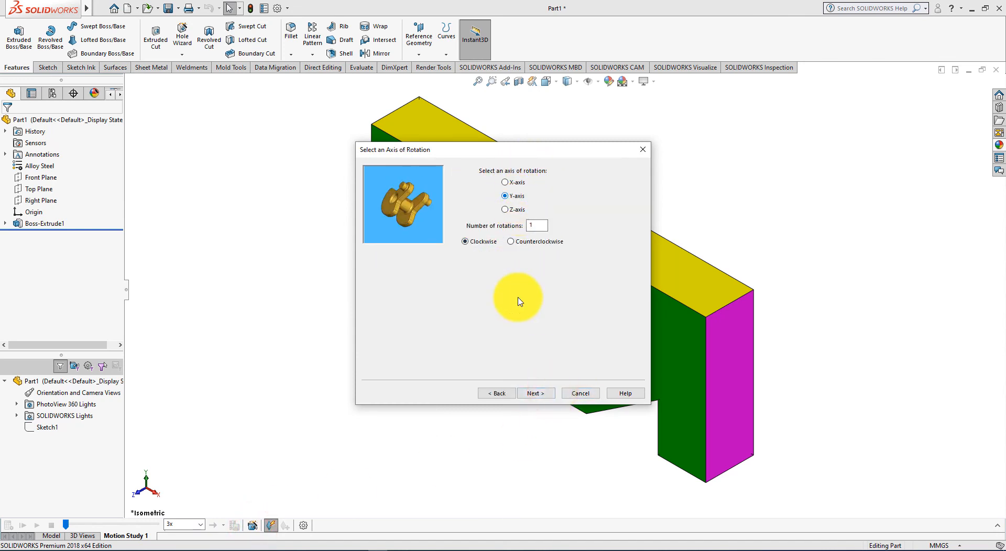
click(540, 394)
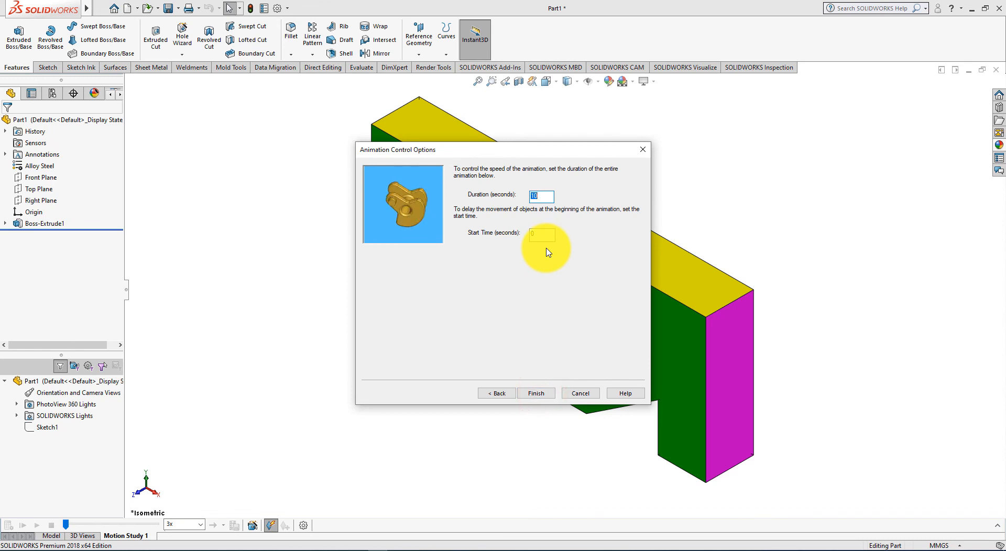
click(533, 392)
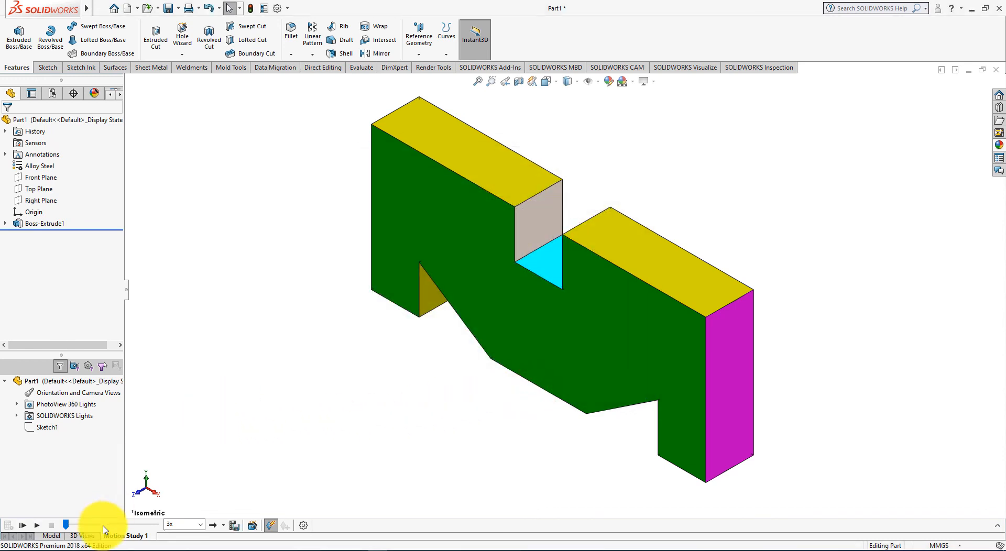
click(22, 526)
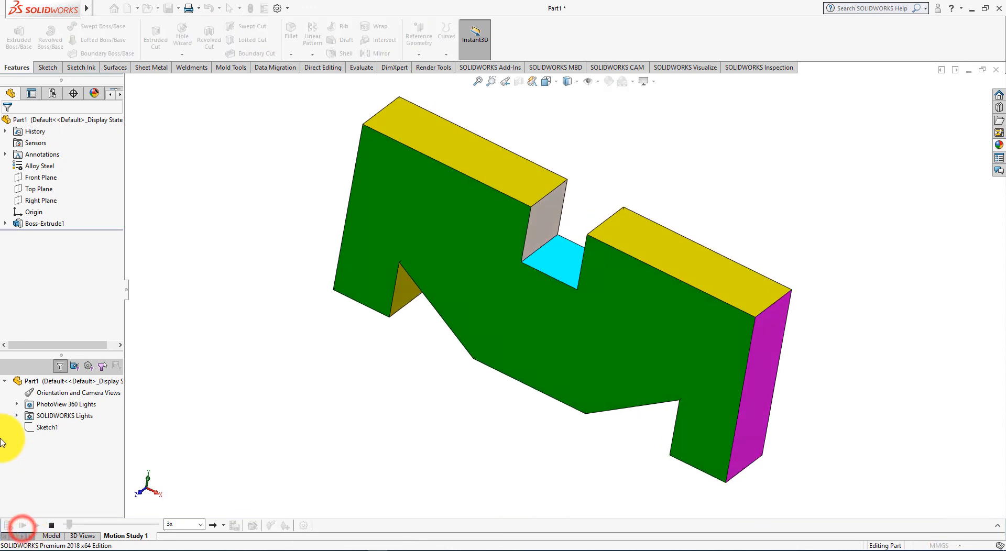